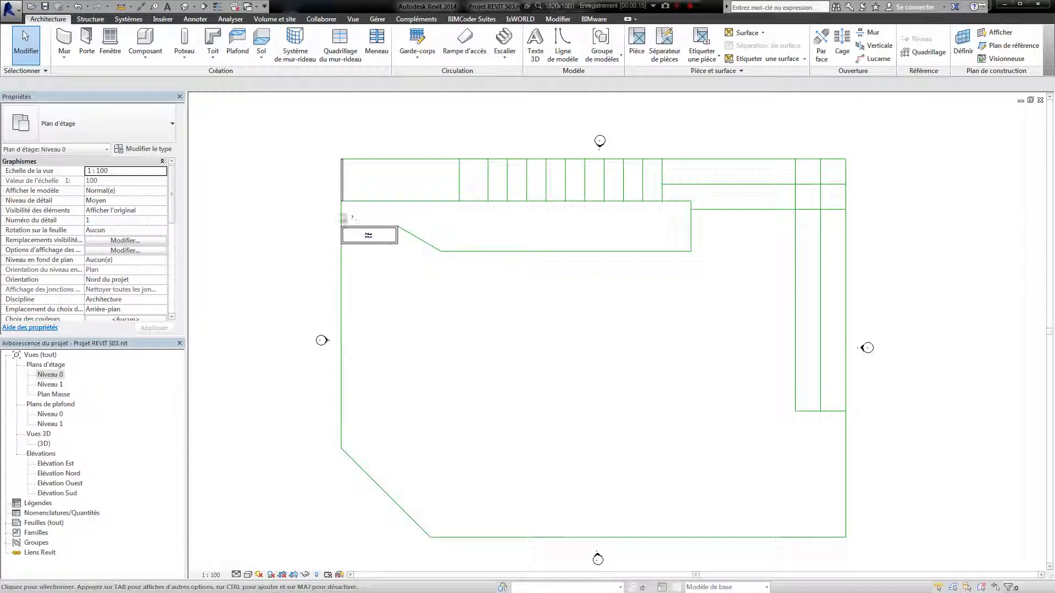
- Rename the room in the small walled enclosure to "Piece technique" through its tag
scroll(357, 217, up, 7)
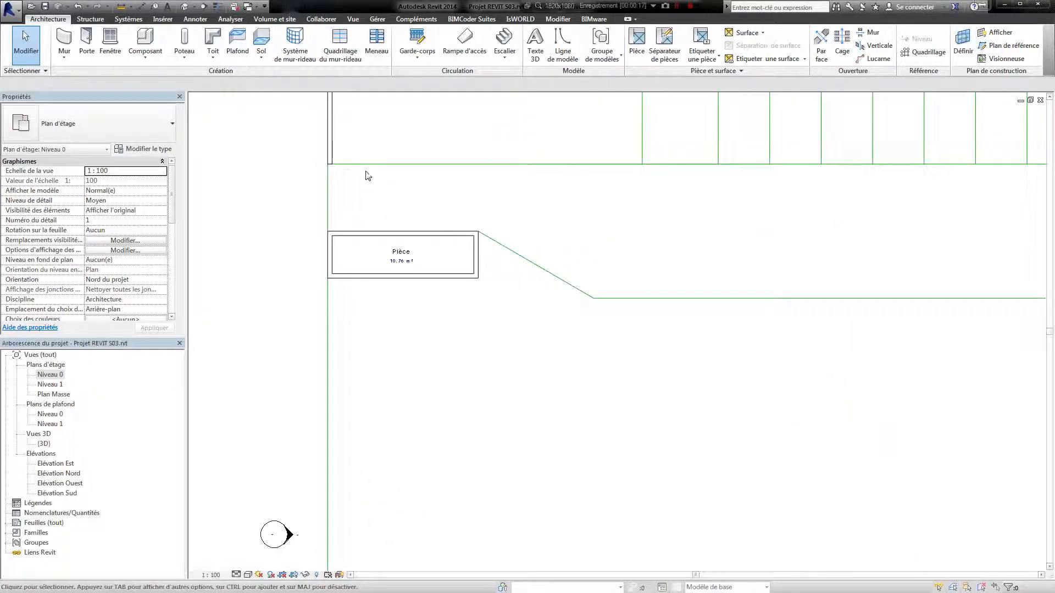
middle_drag(486, 201, 511, 358)
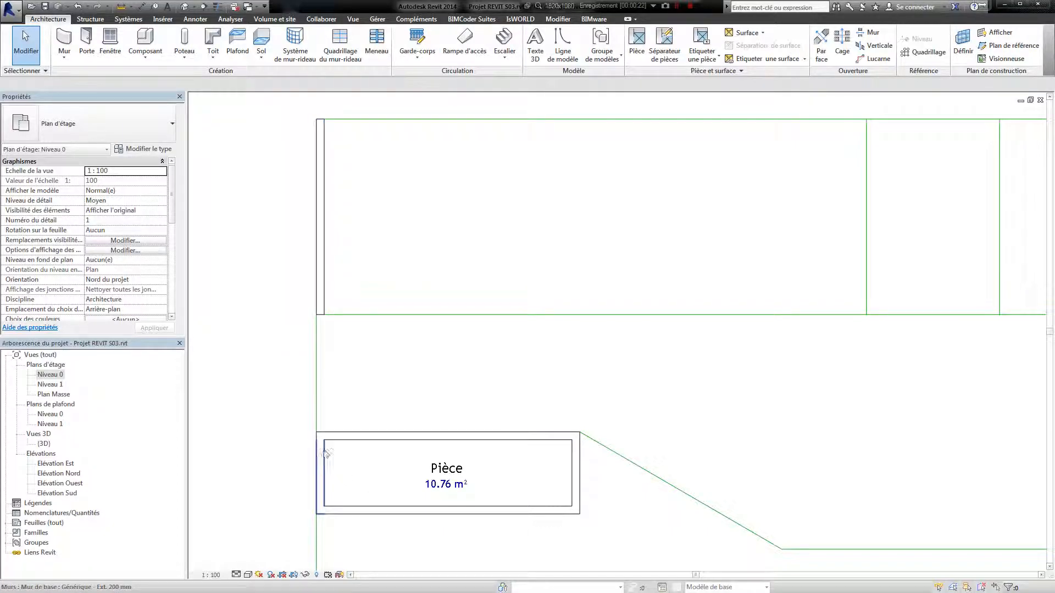
middle_drag(356, 576, 505, 287)
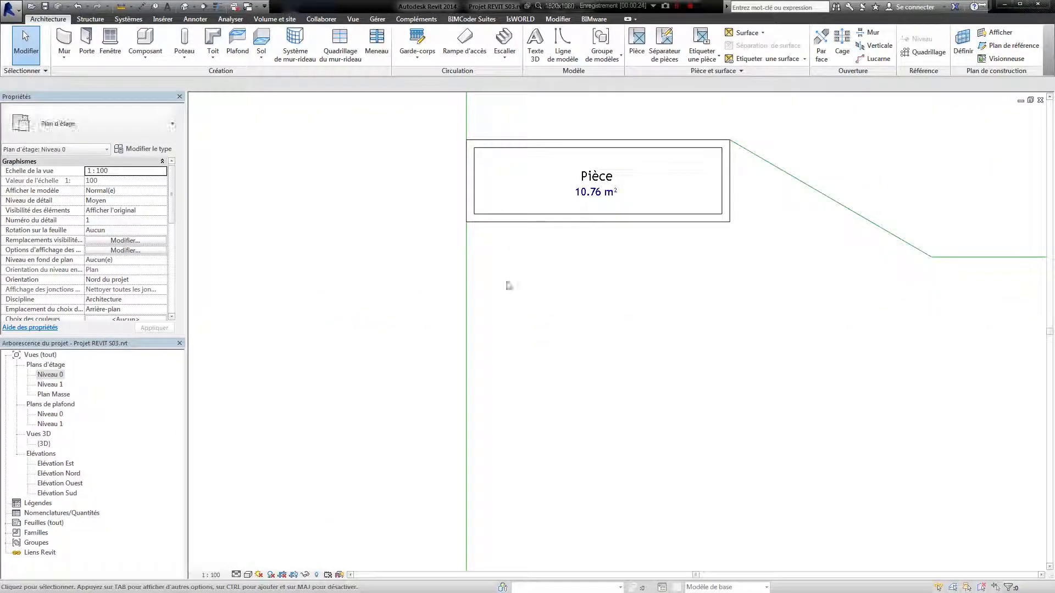
click(608, 174)
click(596, 177)
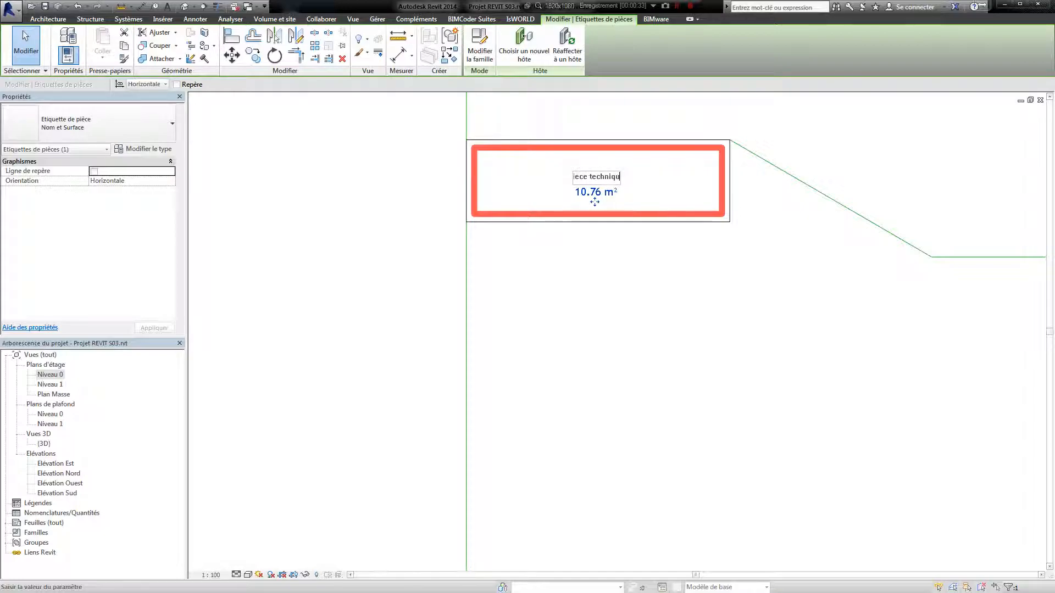
text(e)
key(Return)
- Examine the technical room's walls and their position relative to the surrounding site lines on the Niveau 0 plan
middle_drag(792, 324, 708, 375)
middle_drag(683, 273, 656, 378)
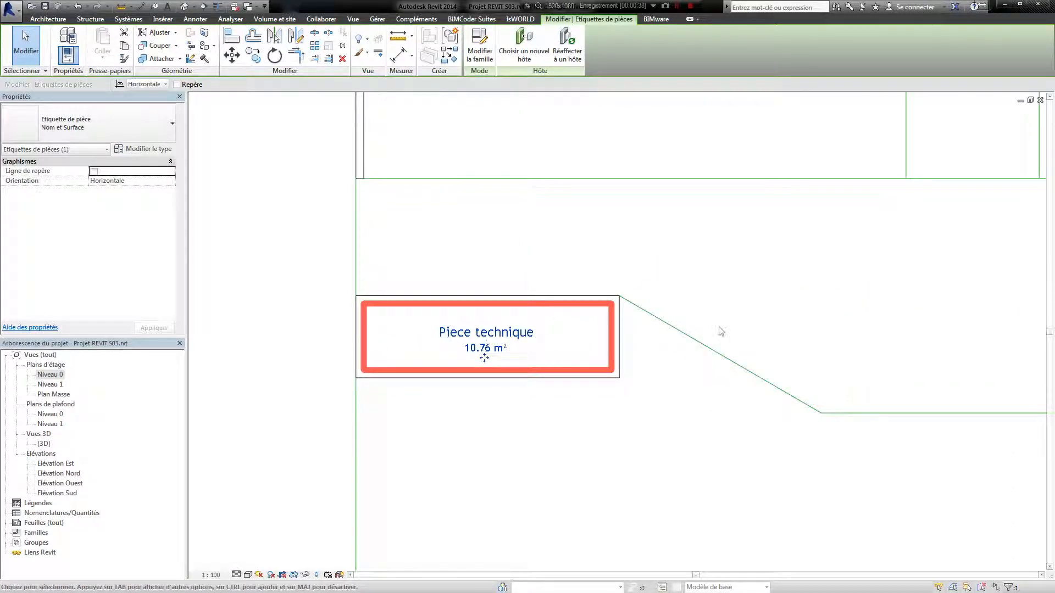
scroll(546, 252, up, 2)
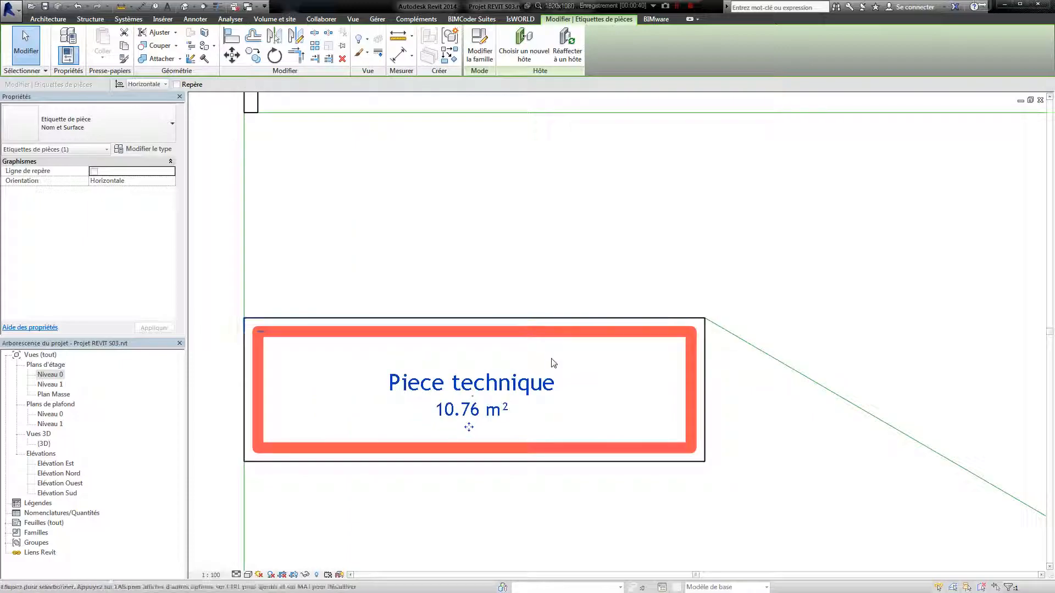
scroll(692, 235, down, 1)
scroll(549, 228, down, 2)
scroll(478, 270, up, 3)
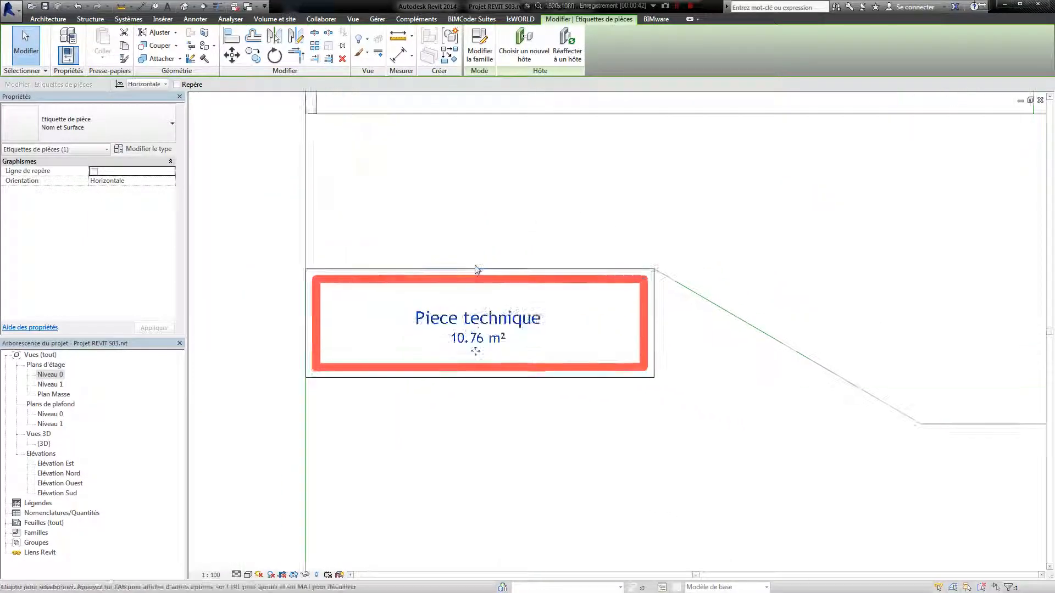
scroll(512, 287, down, 1)
click(512, 287)
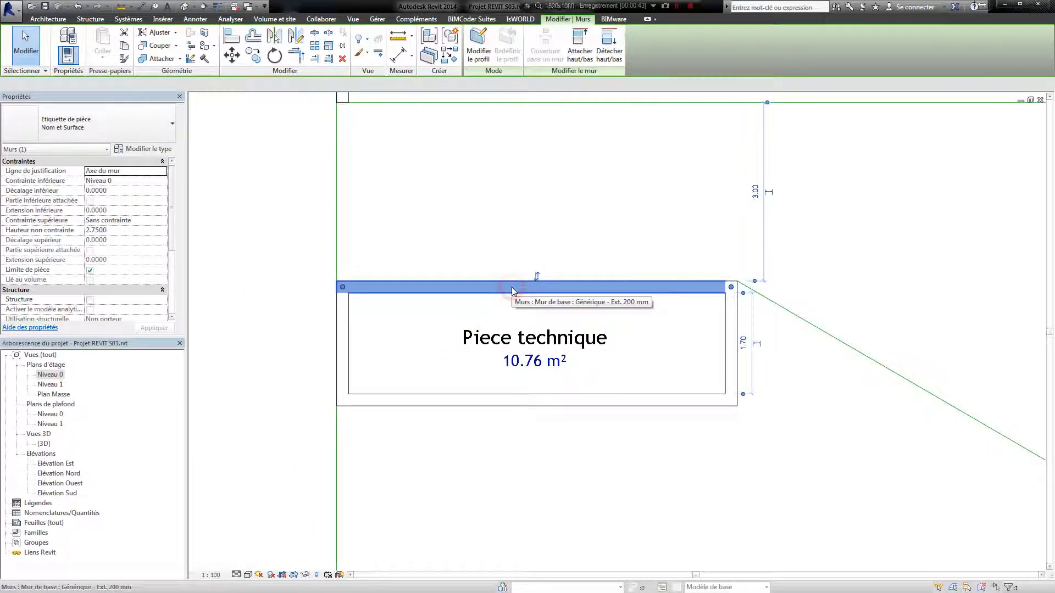
click(645, 226)
middle_drag(617, 200, 532, 215)
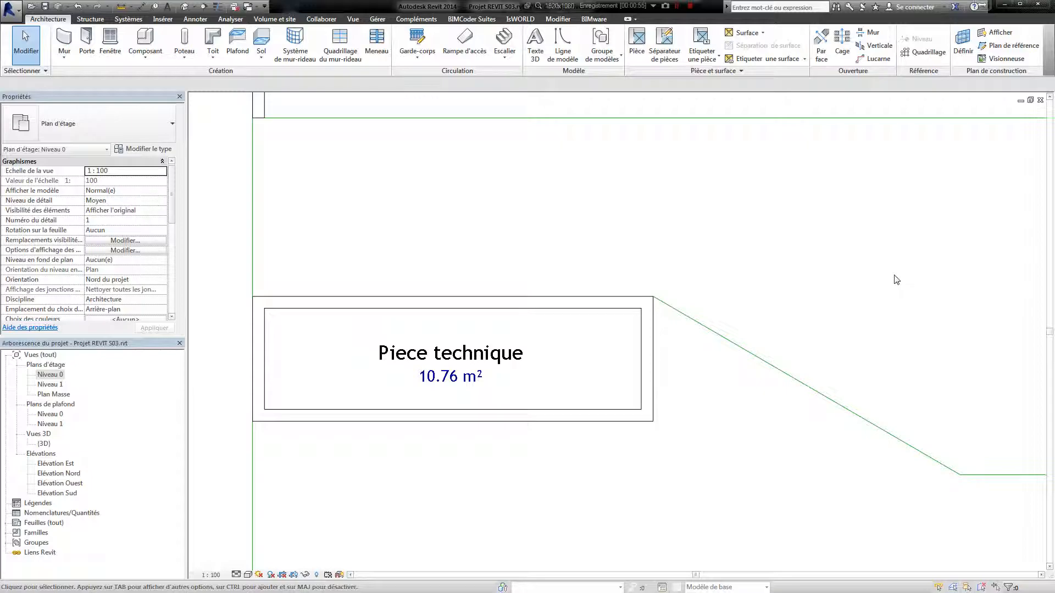
scroll(814, 309, down, 5)
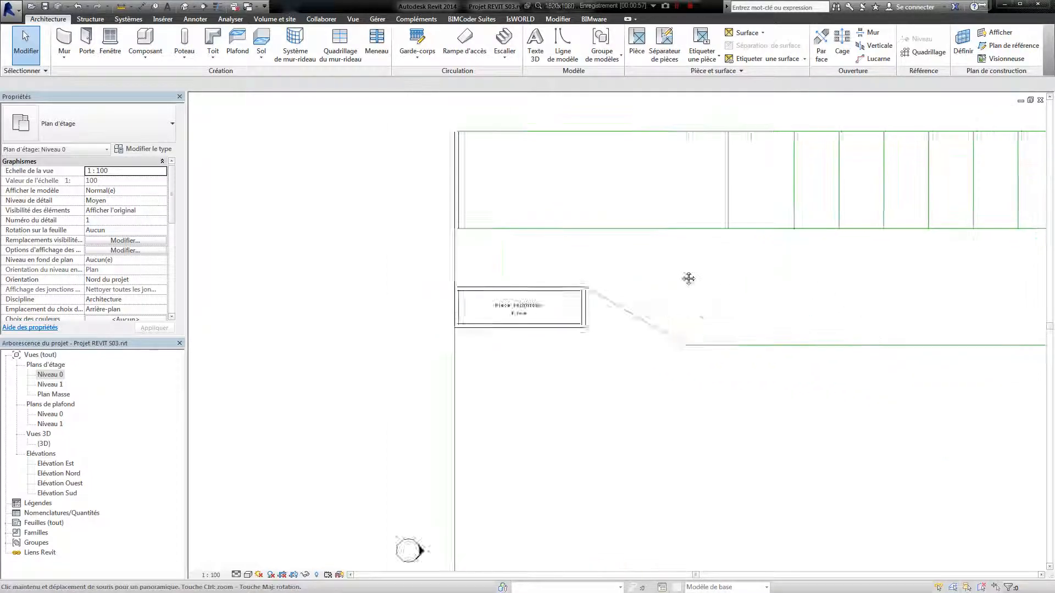
scroll(618, 269, down, 3)
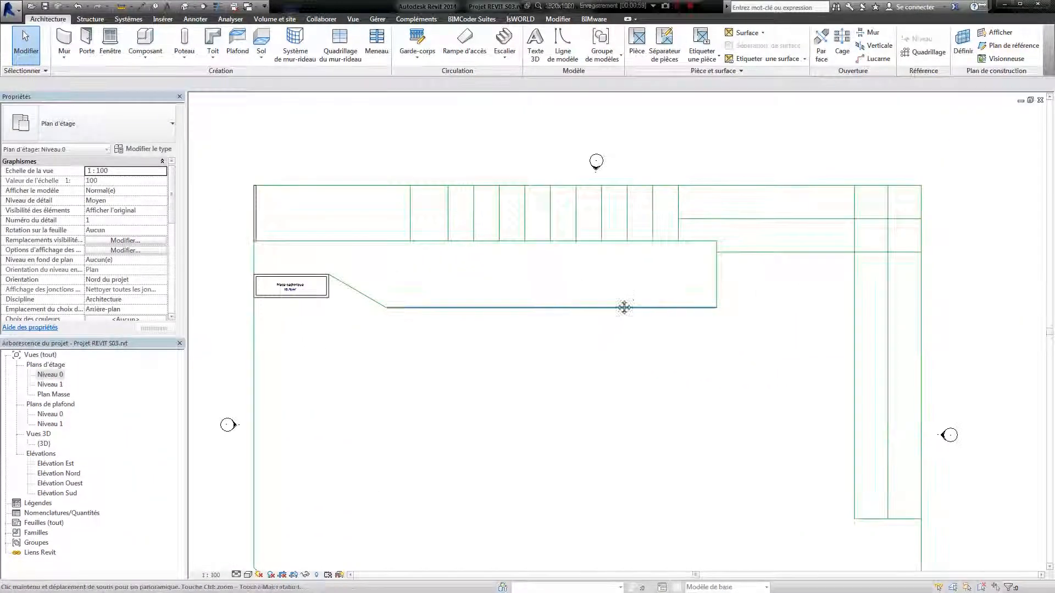
scroll(611, 313, down, 4)
scroll(475, 250, up, 5)
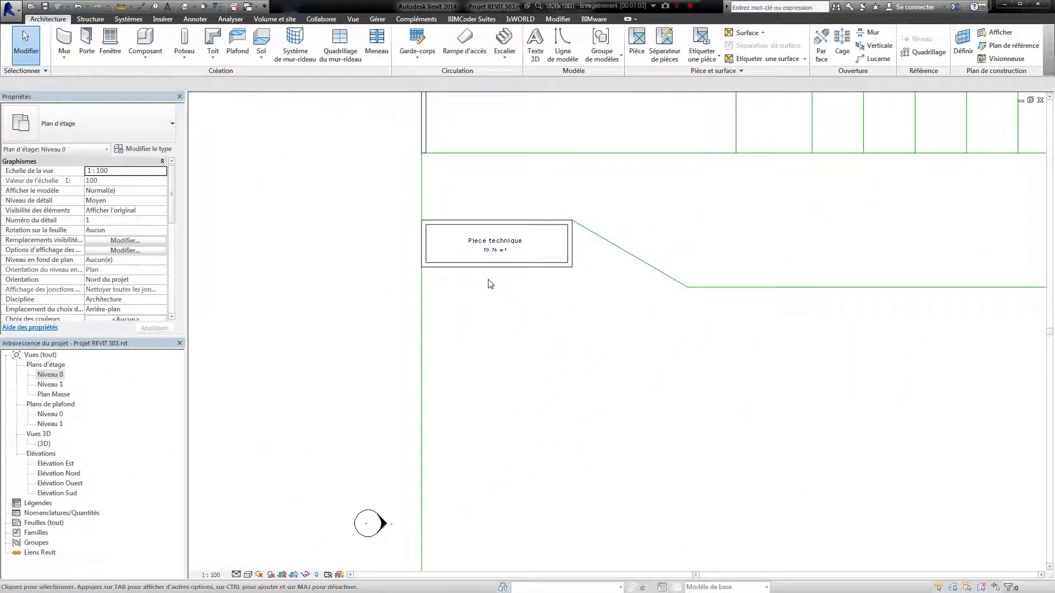
scroll(491, 283, up, 3)
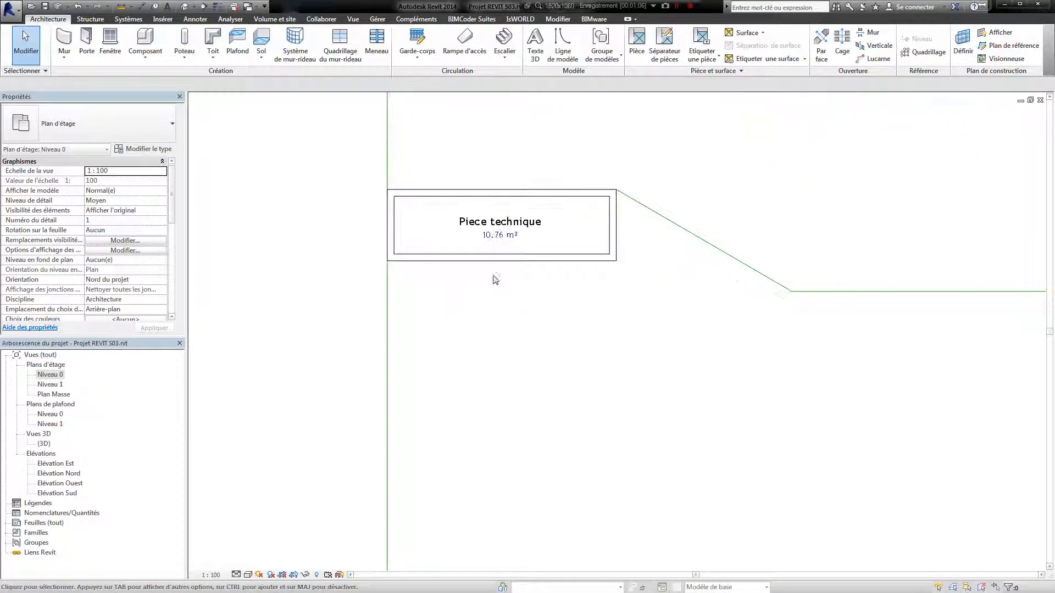
middle_drag(773, 365, 682, 378)
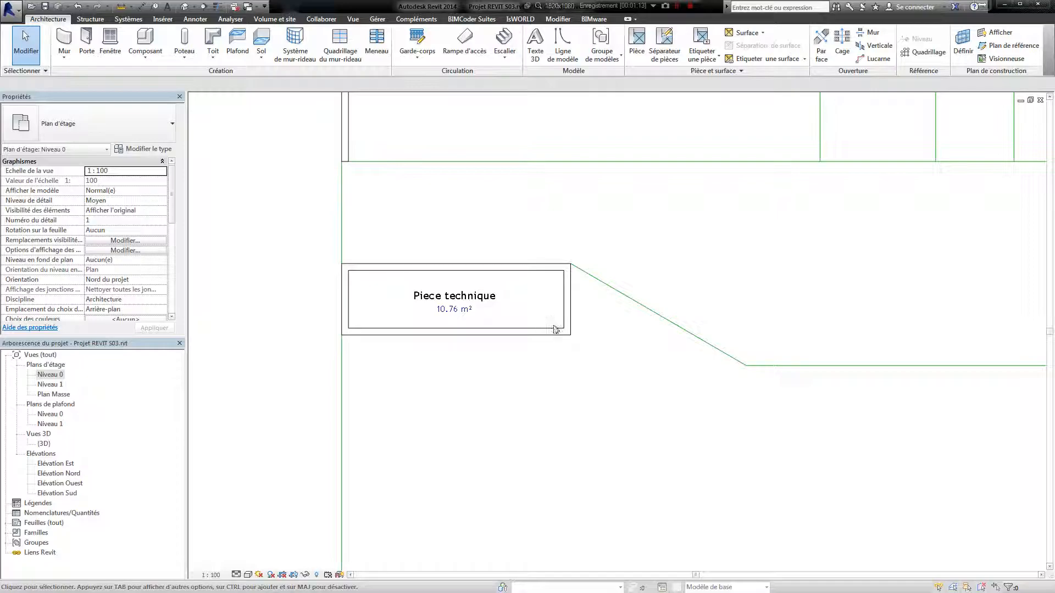
- Extend the technical room's name to "Piece technique (poubelles)"
scroll(385, 278, up, 2)
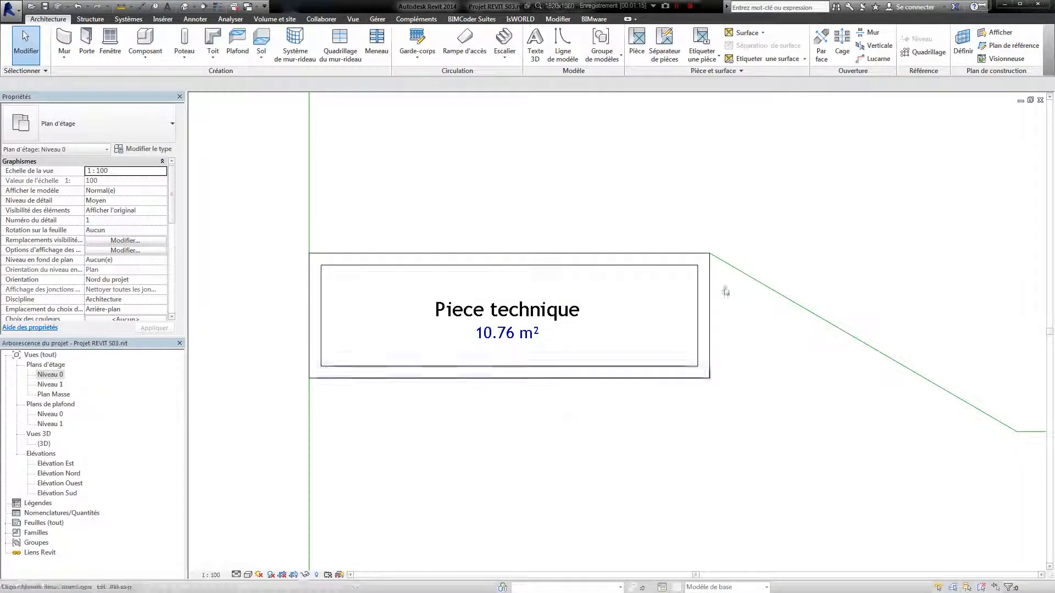
click(533, 325)
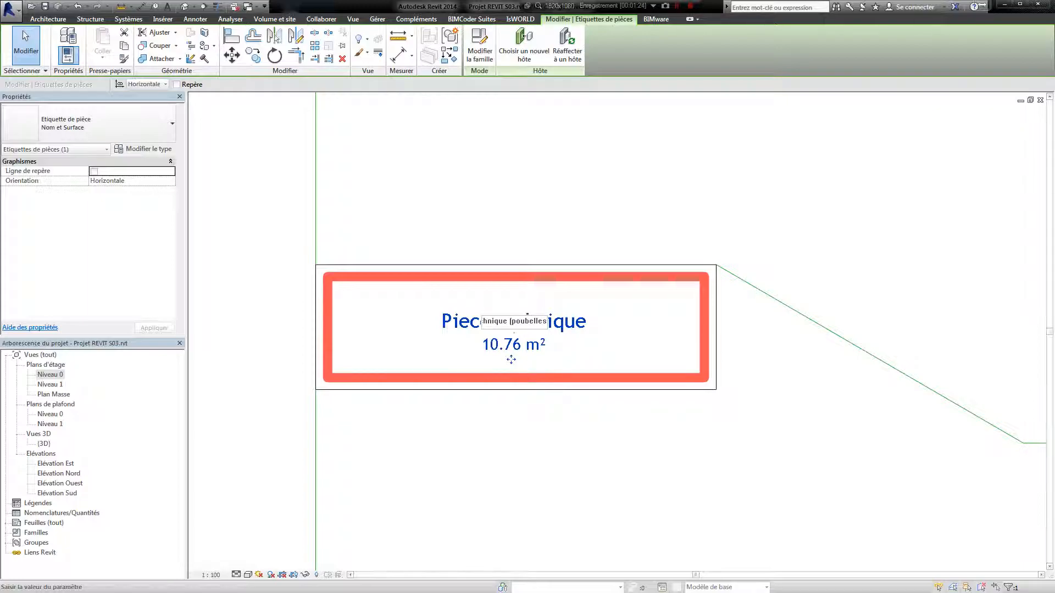
key(Return)
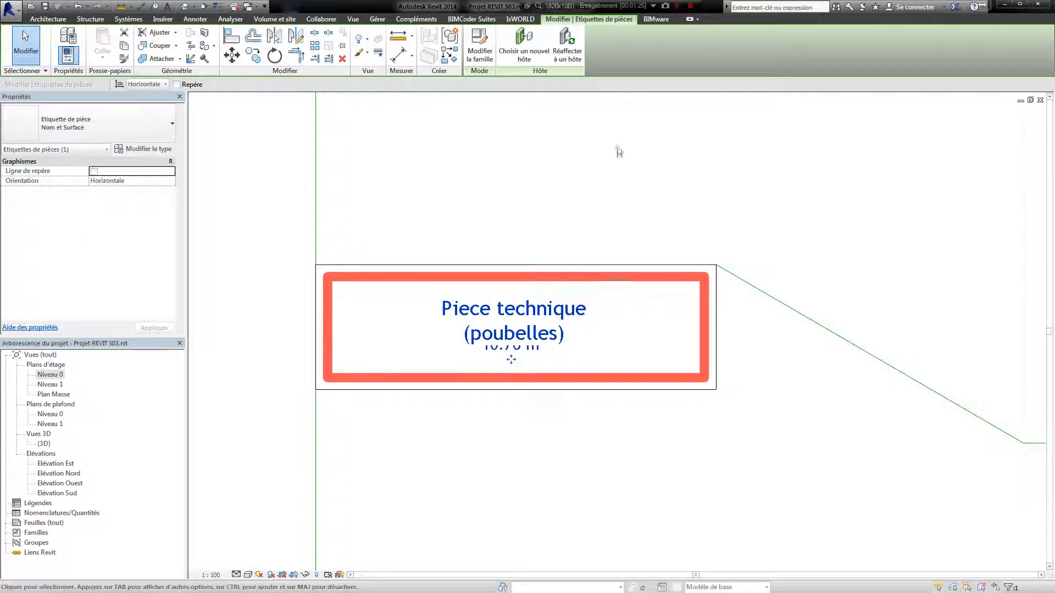
click(804, 404)
- Examine the waste room's surroundings and walls on the floor plan to consider where its door can go
scroll(737, 391, down, 2)
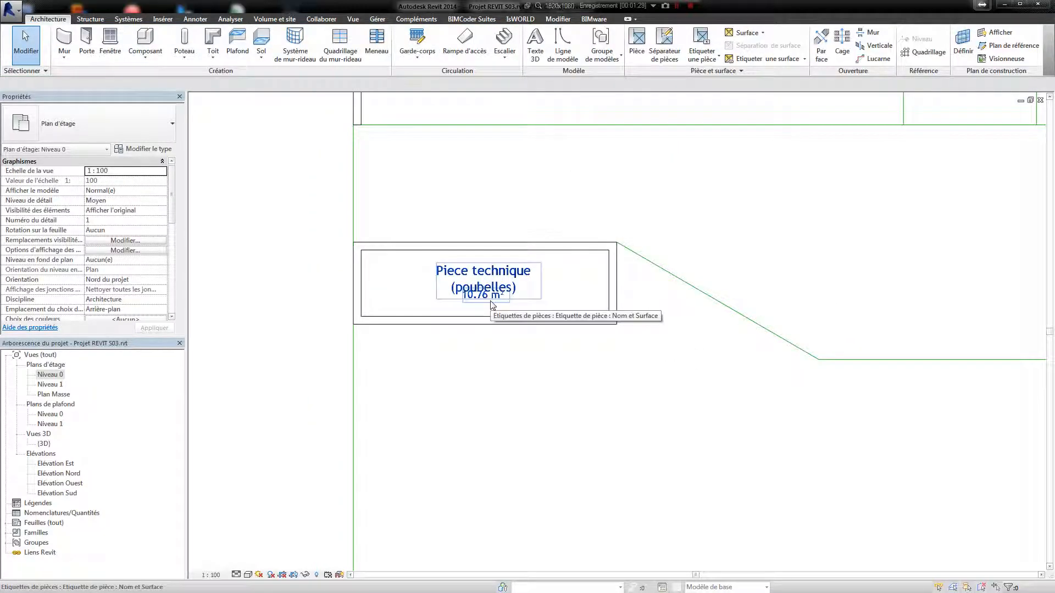
scroll(644, 337, down, 3)
middle_drag(625, 330, 683, 336)
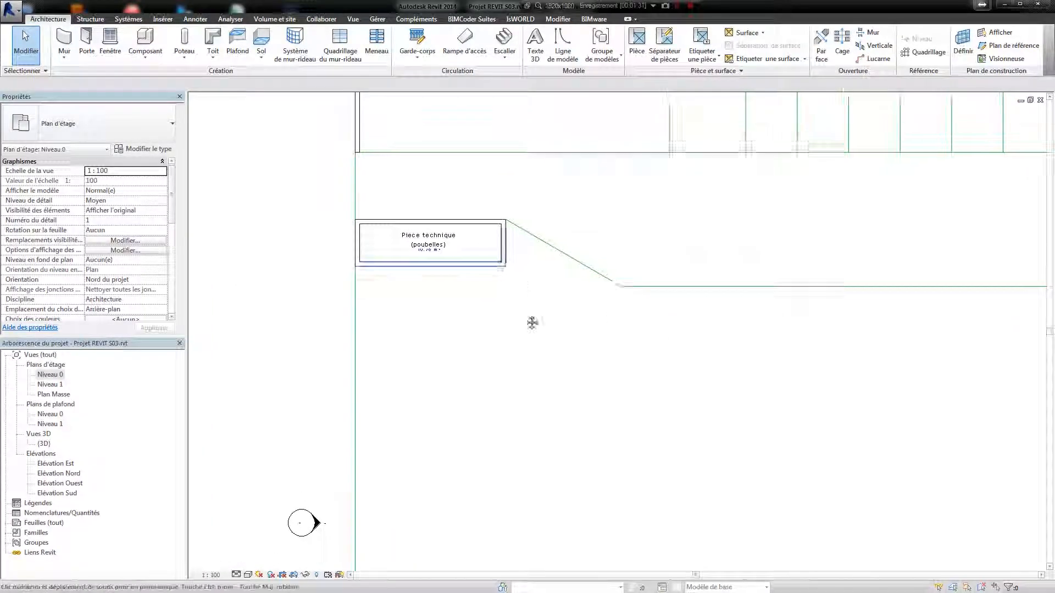
middle_drag(568, 184, 621, 282)
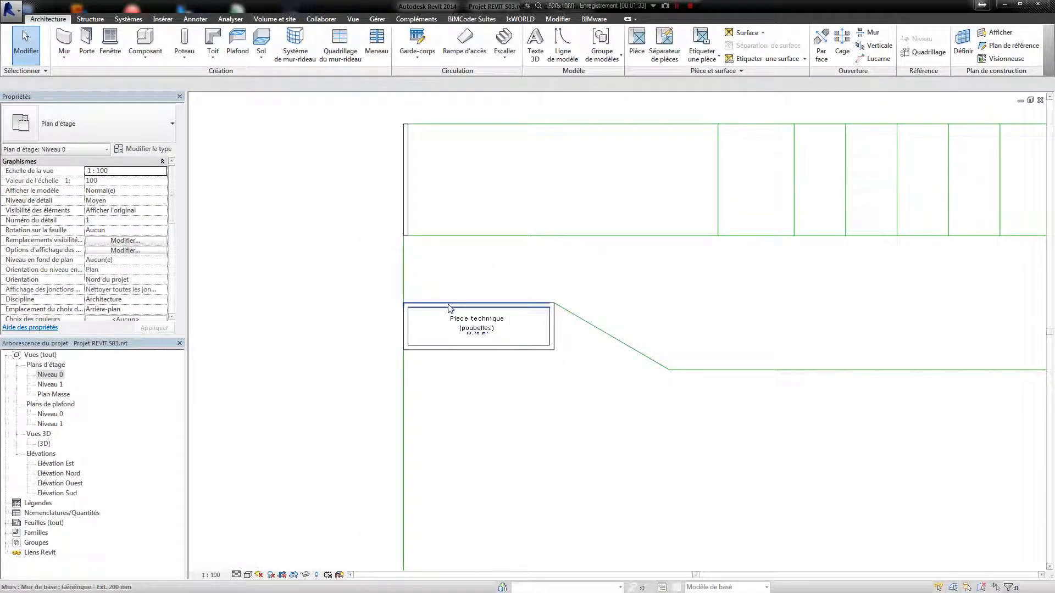
middle_drag(383, 268, 549, 240)
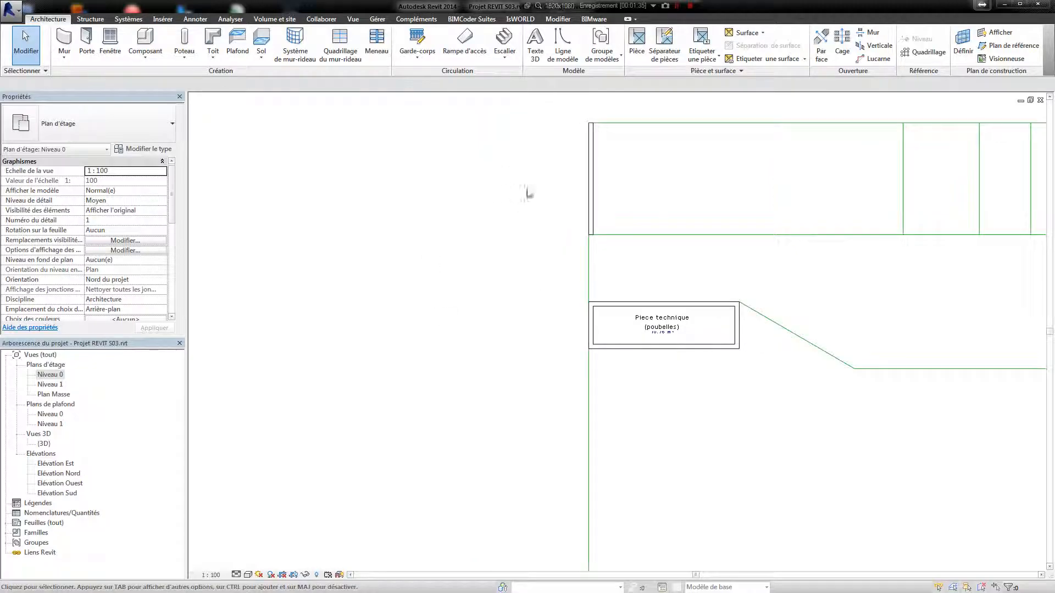
middle_drag(713, 278, 244, 246)
scroll(576, 309, down, 2)
middle_drag(741, 341, 681, 283)
scroll(447, 258, up, 8)
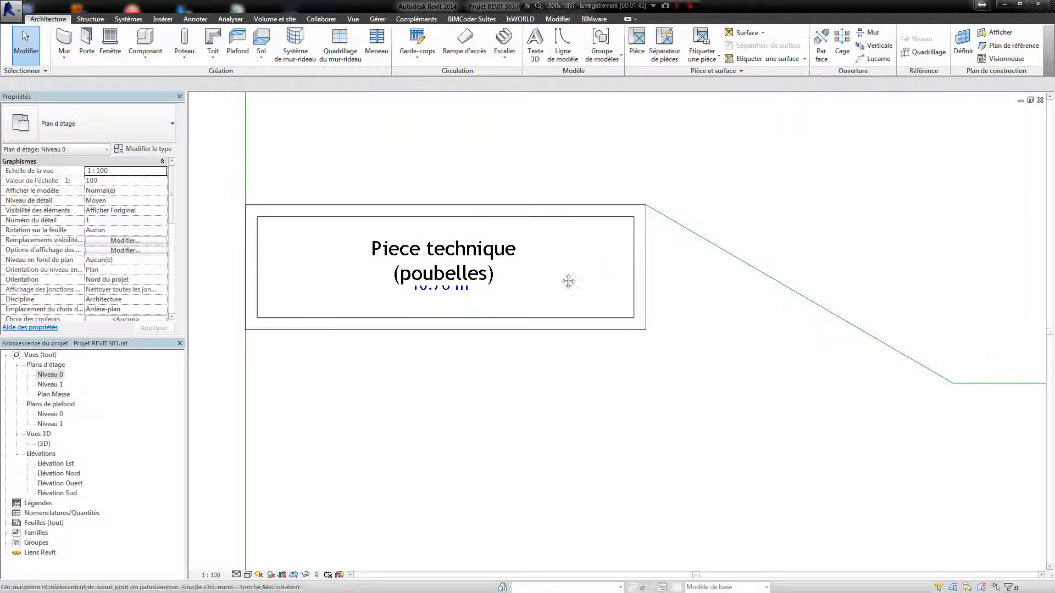
middle_drag(402, 182, 436, 207)
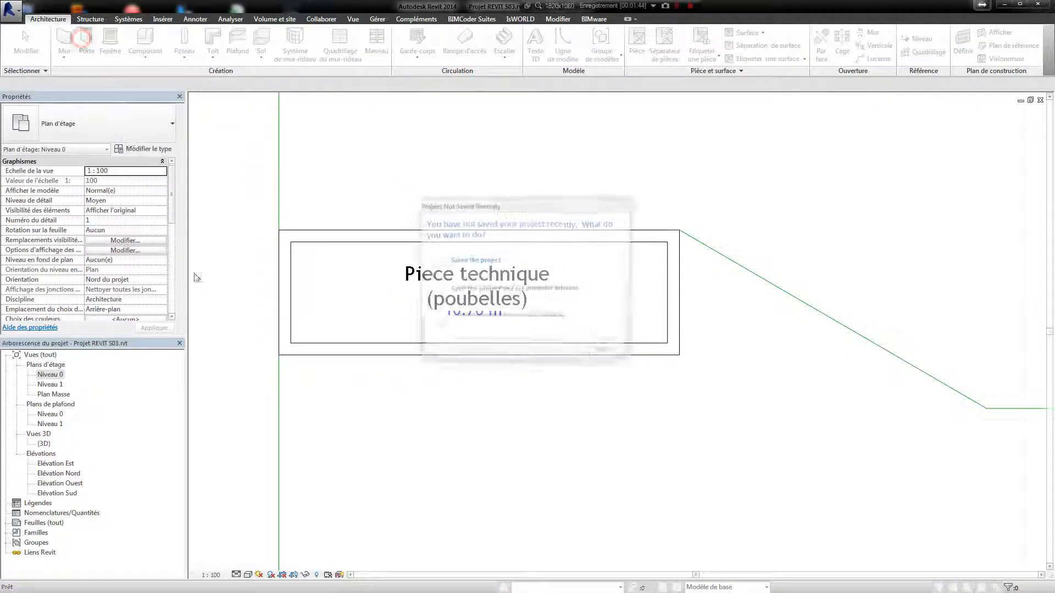
- Save the project and start placing a door with the Int. Simple type PP (0.73m x 2.04m)
click(516, 265)
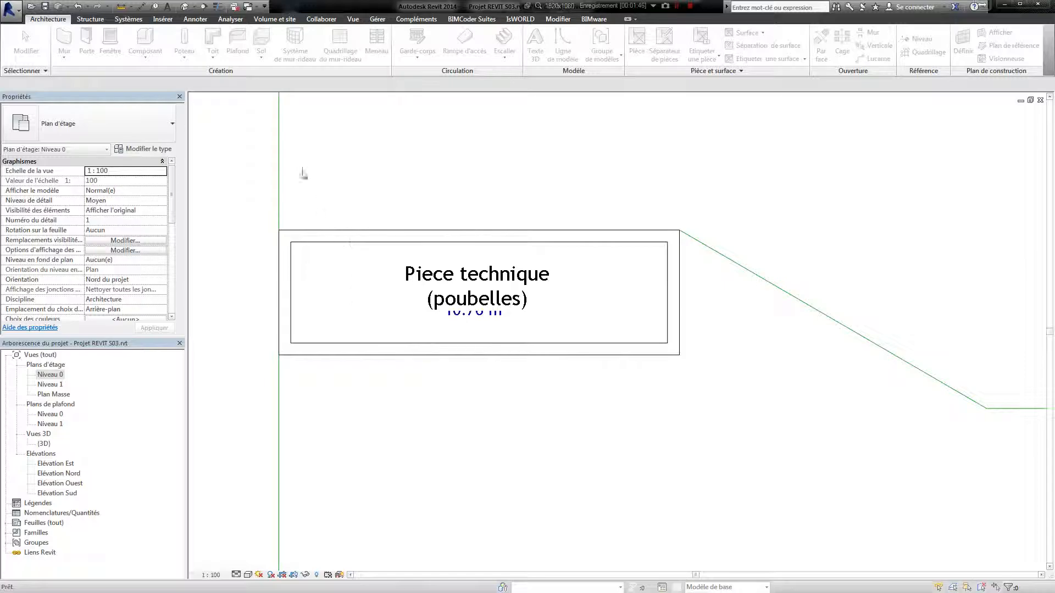
click(90, 122)
click(55, 171)
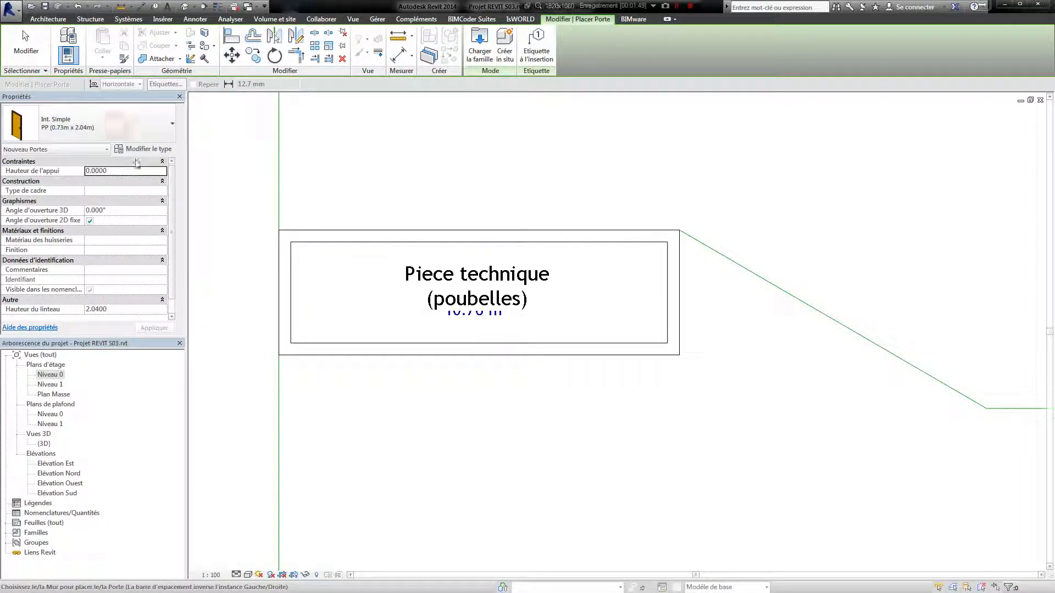
click(144, 150)
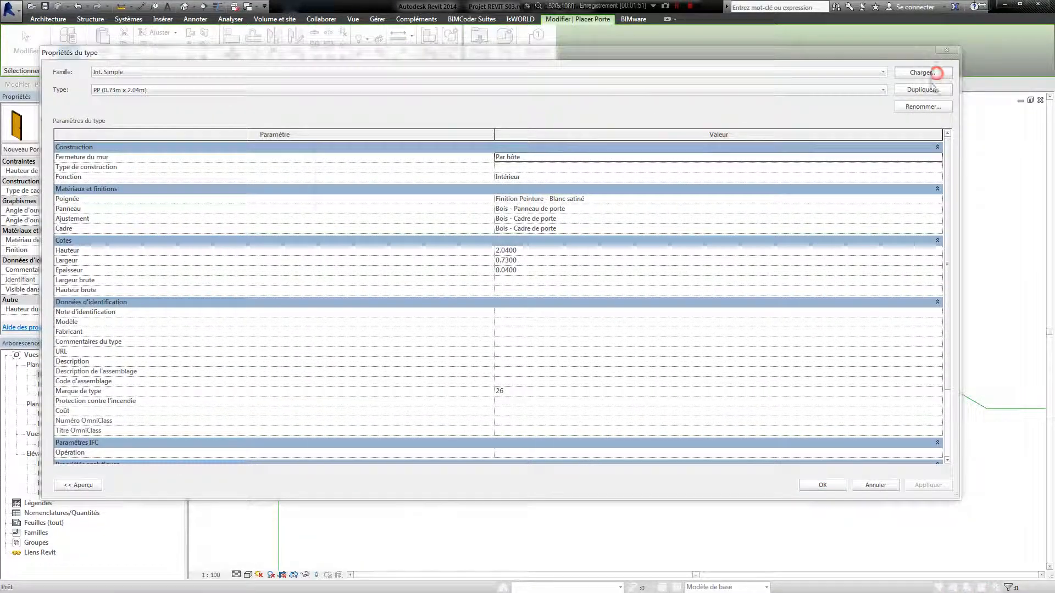
click(935, 74)
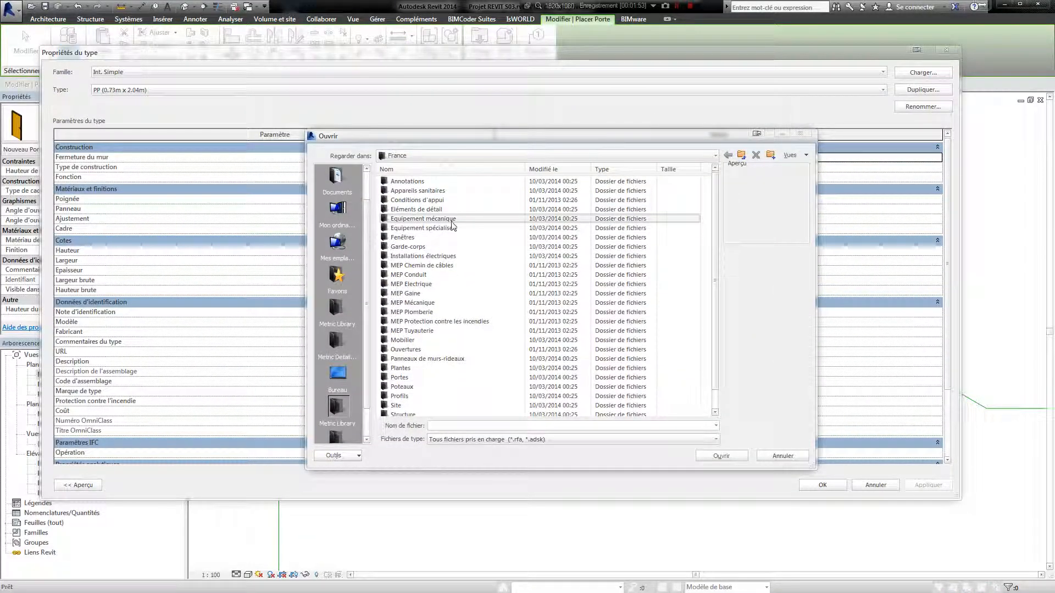
click(800, 134)
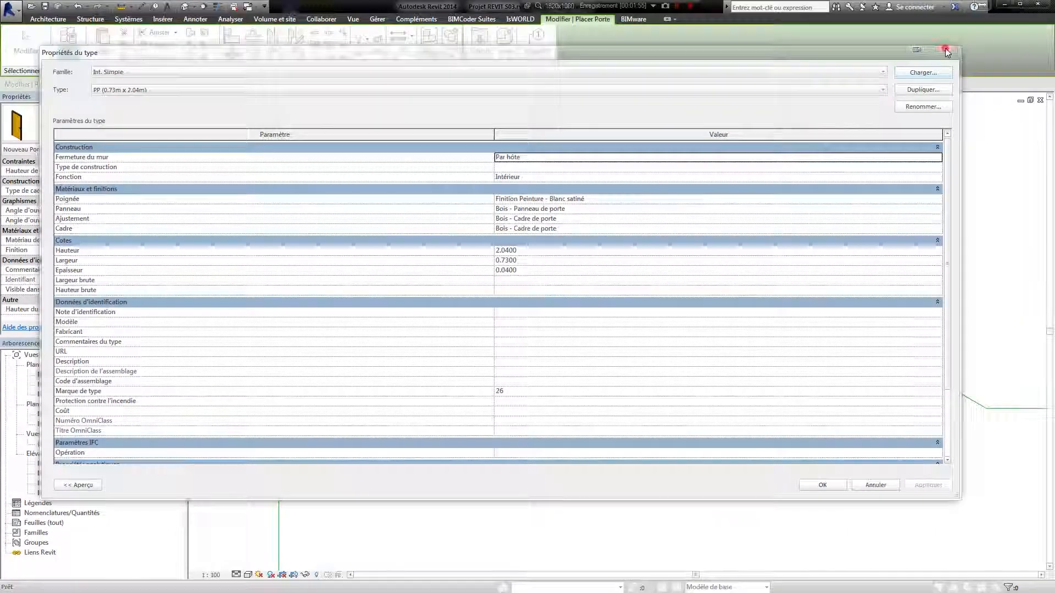
click(946, 50)
click(57, 18)
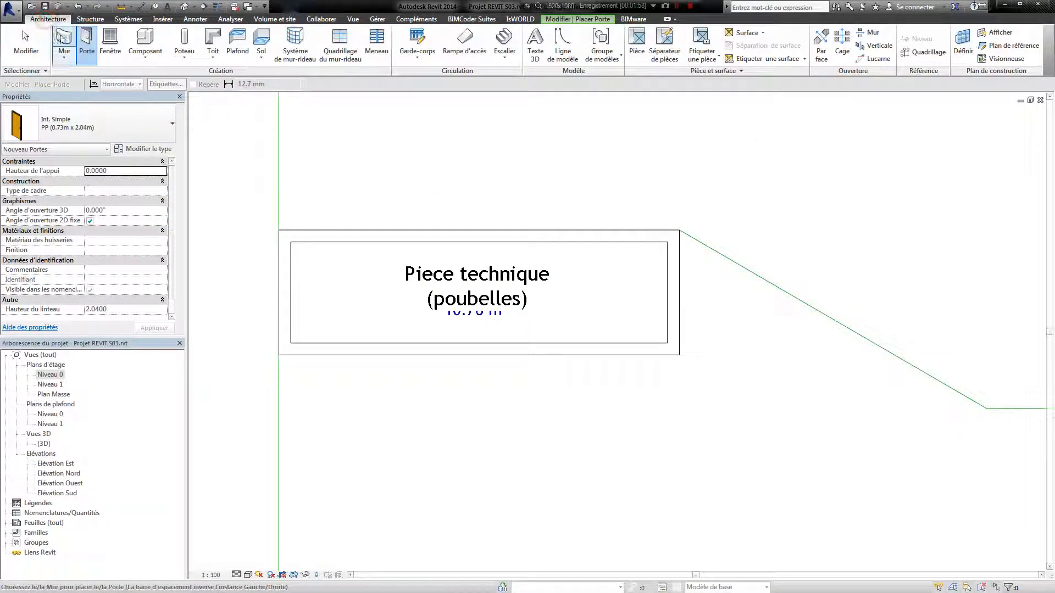
click(134, 123)
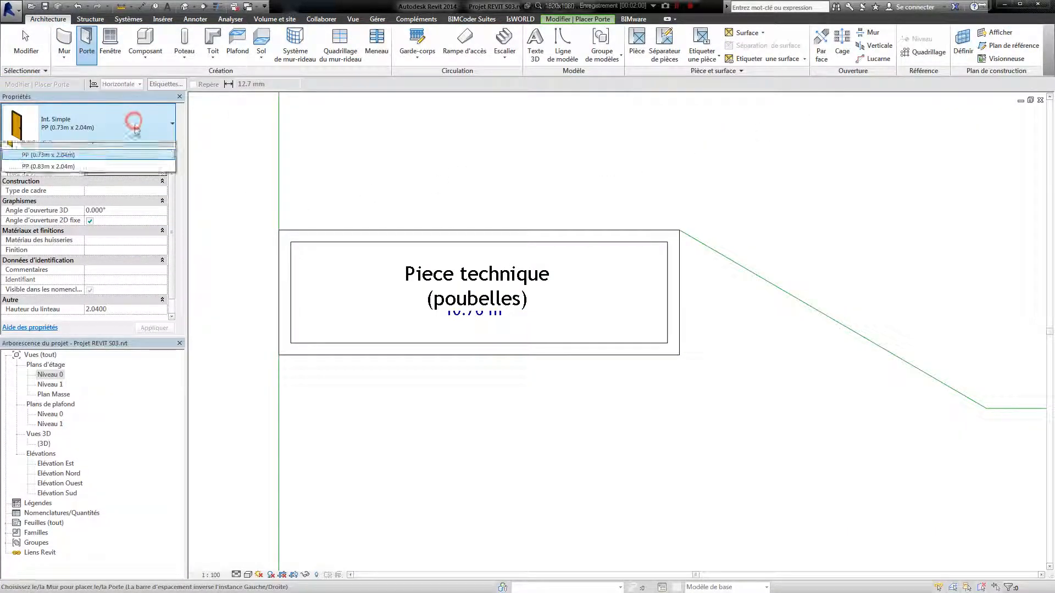
click(150, 127)
- Start loading another door family from the type properties and open the library's Portes folder
click(144, 149)
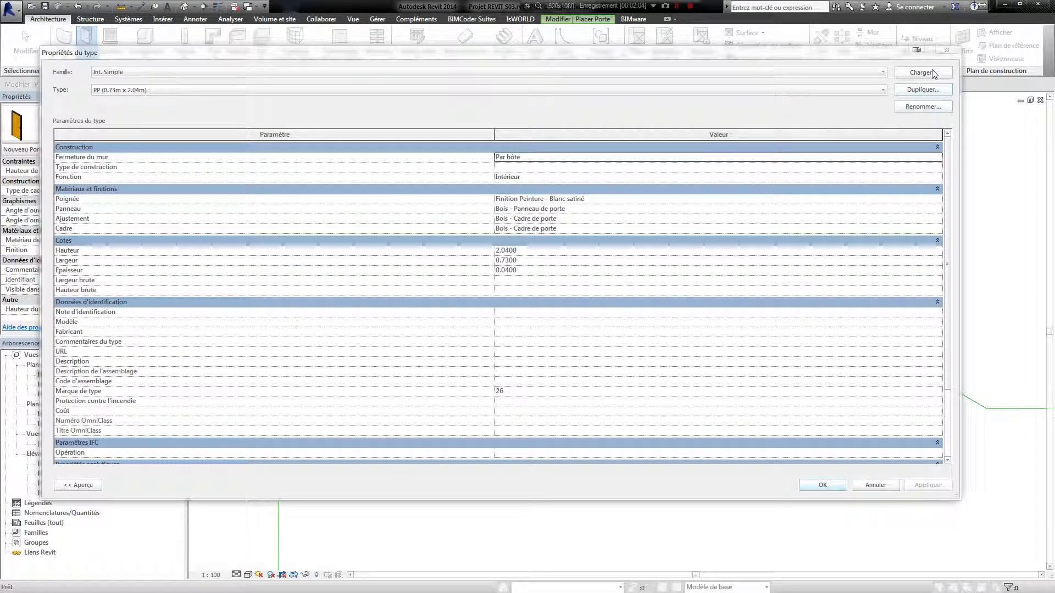
click(934, 73)
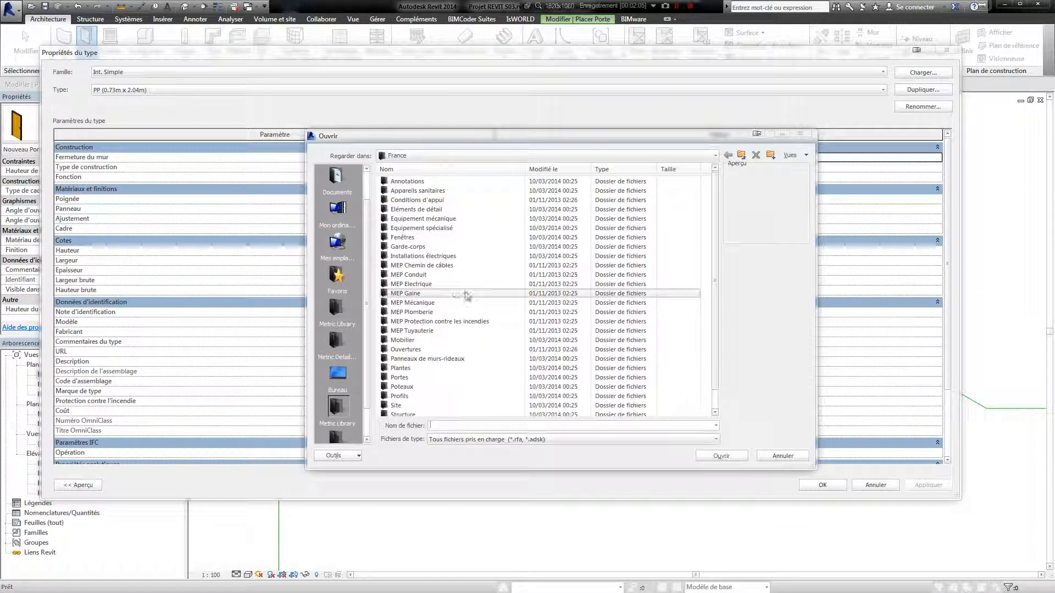
scroll(461, 330, down, 1)
double_click(461, 359)
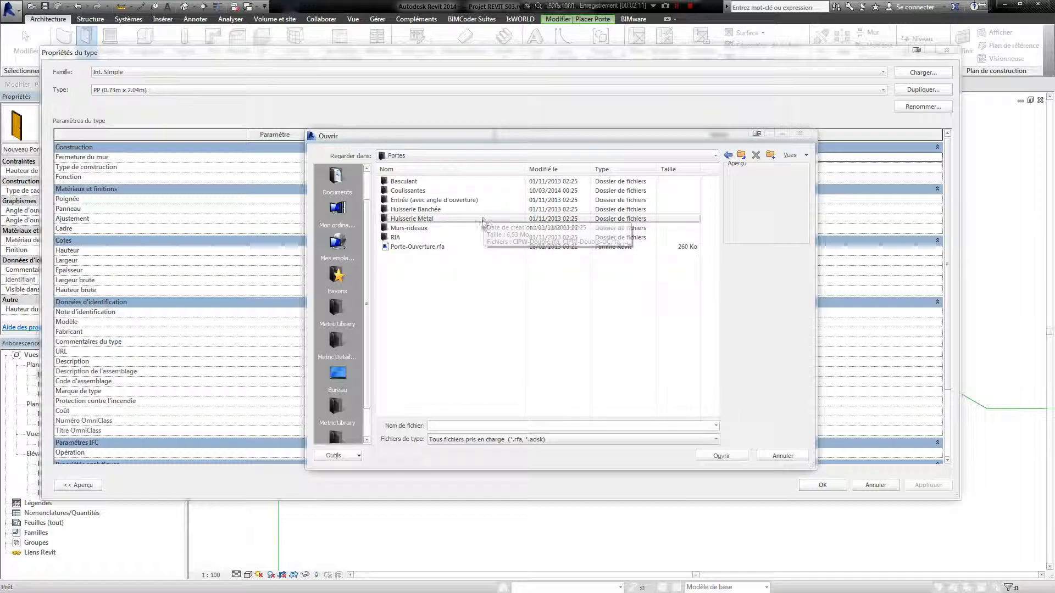
- Preview the swing door families in the Basculant folder and return to the Portes folder
click(470, 183)
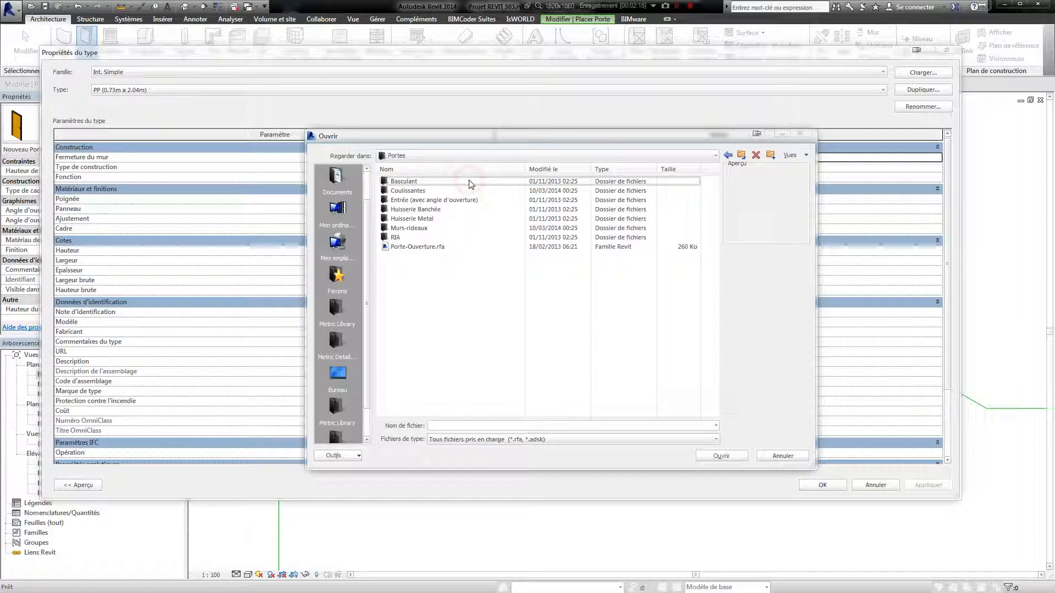
double_click(468, 183)
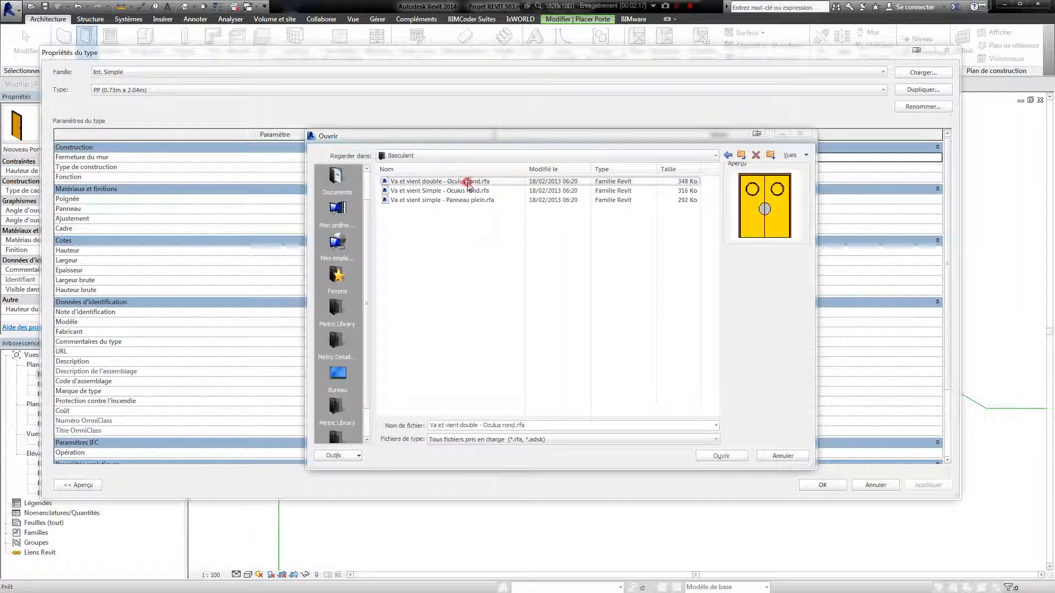
click(464, 201)
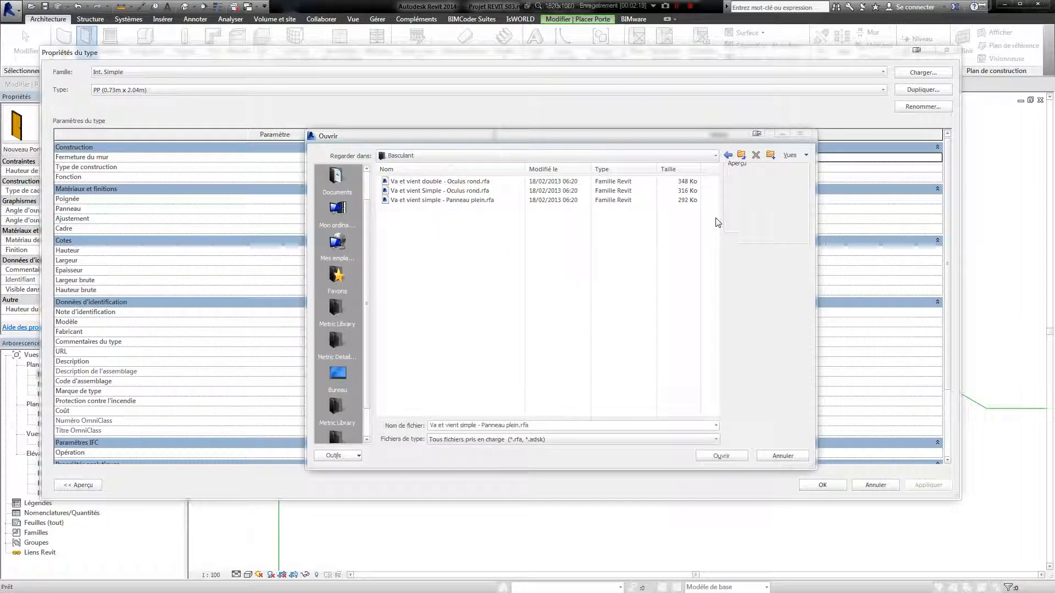
click(727, 155)
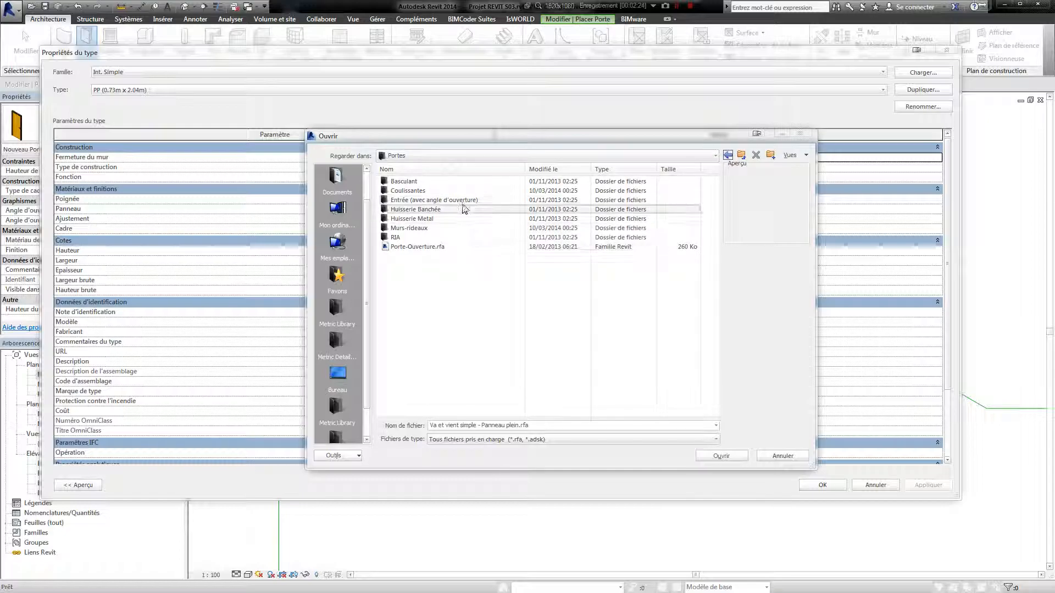
- Preview the exterior door families in the Entrée (avec angle d'ouverture) folder and return to Portes
double_click(485, 201)
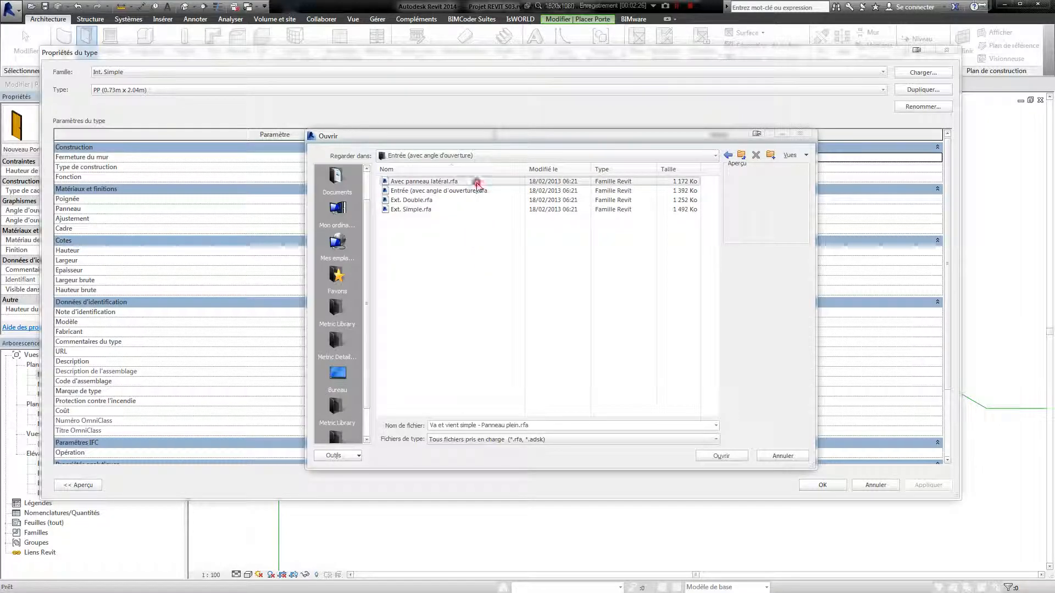
click(465, 183)
click(437, 209)
click(434, 200)
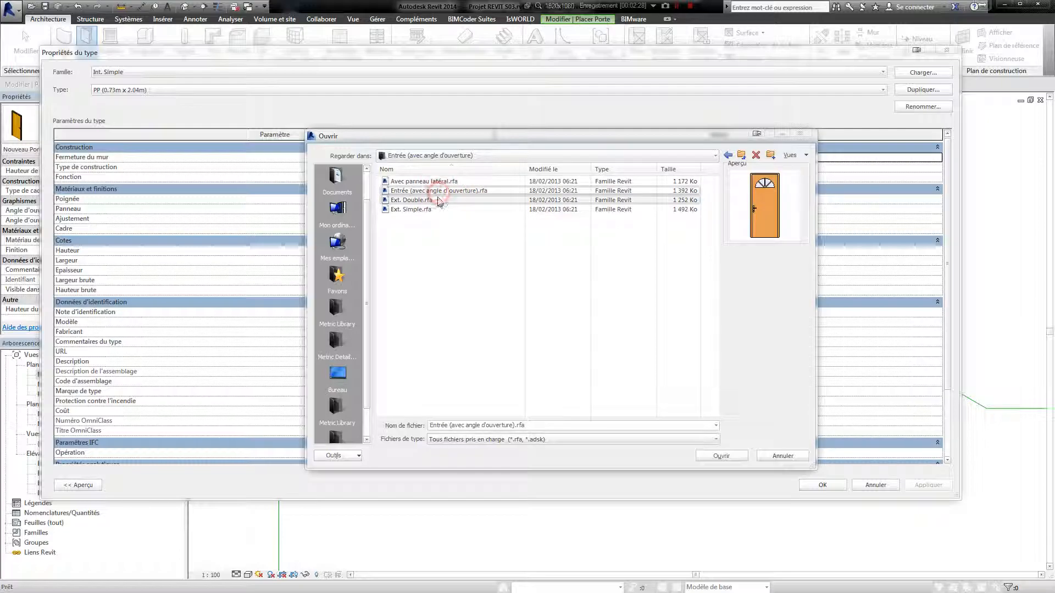
click(741, 155)
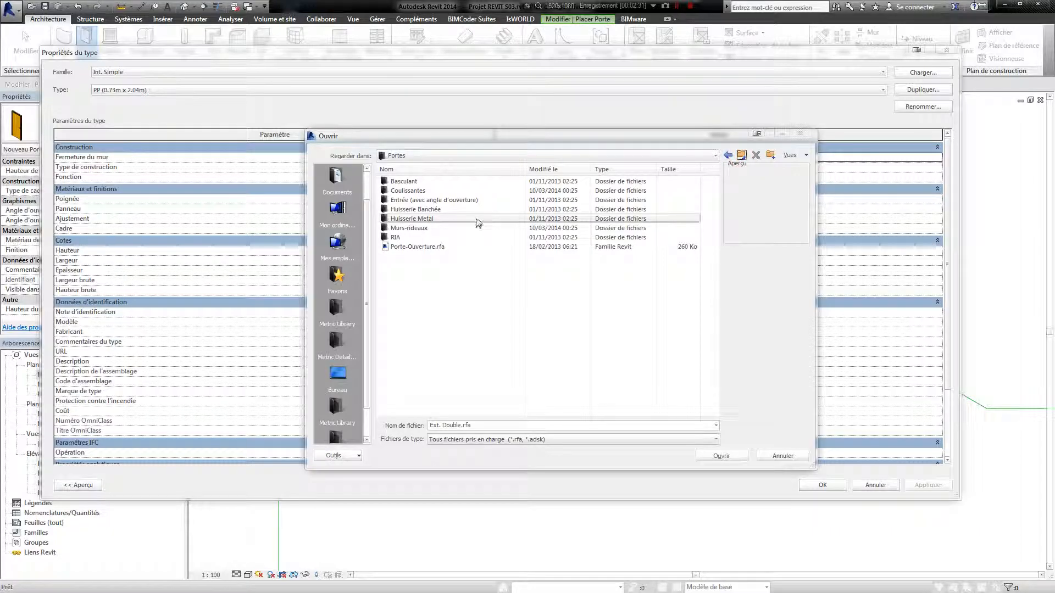
- Preview the sliding and folding closet door families in the RIA folder and return to Portes
double_click(455, 238)
key(Down)
key(Down)
key(Down)
key(Down)
key(Down)
key(Down)
key(Down)
key(Down)
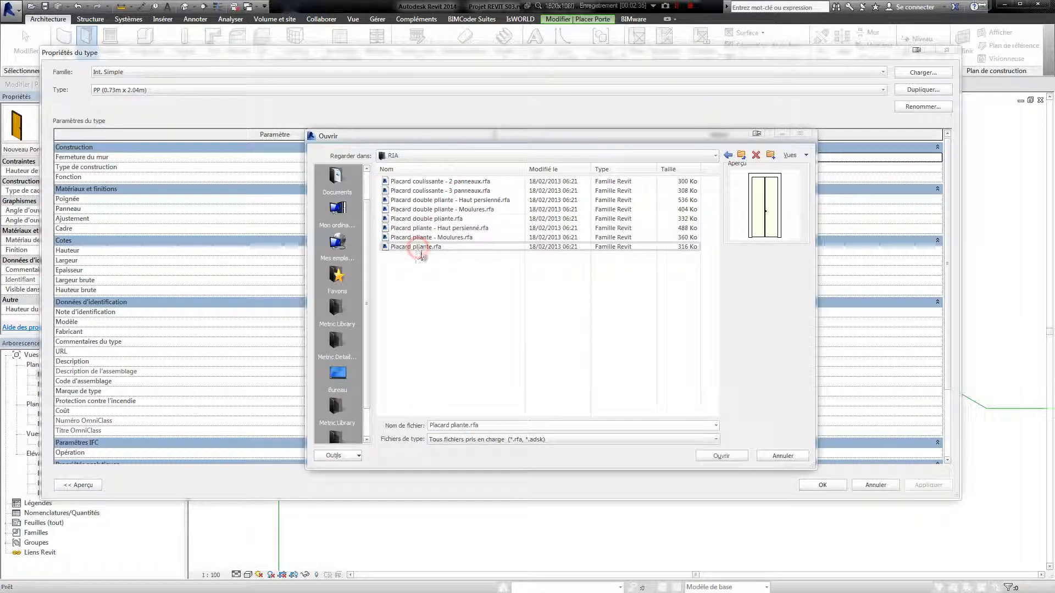
click(741, 155)
- Preview Porte-Ouverture.rfa and open the Huisserie Banchée folder of door families
click(419, 247)
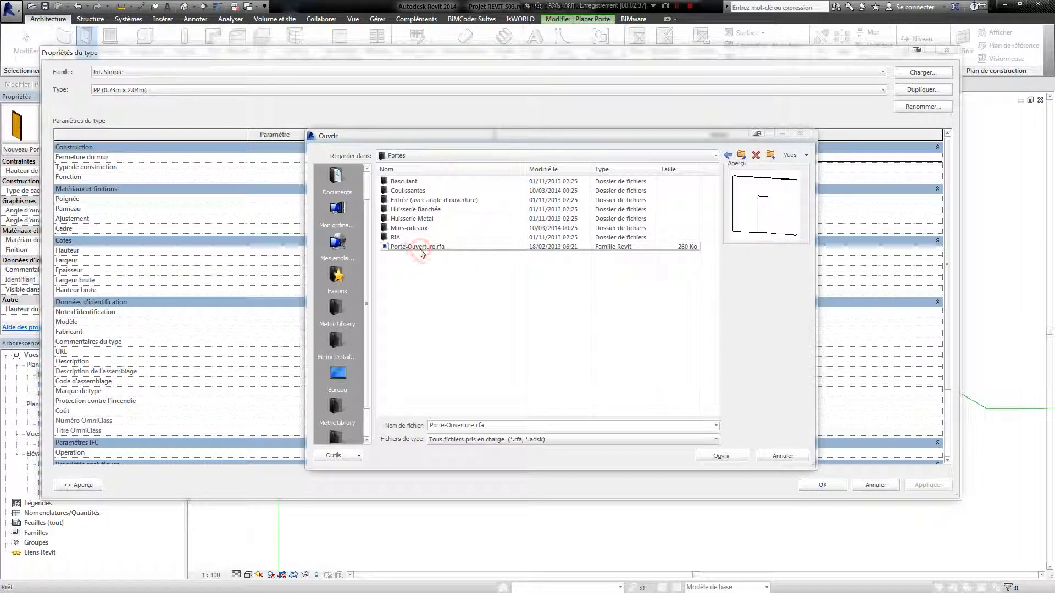
click(412, 230)
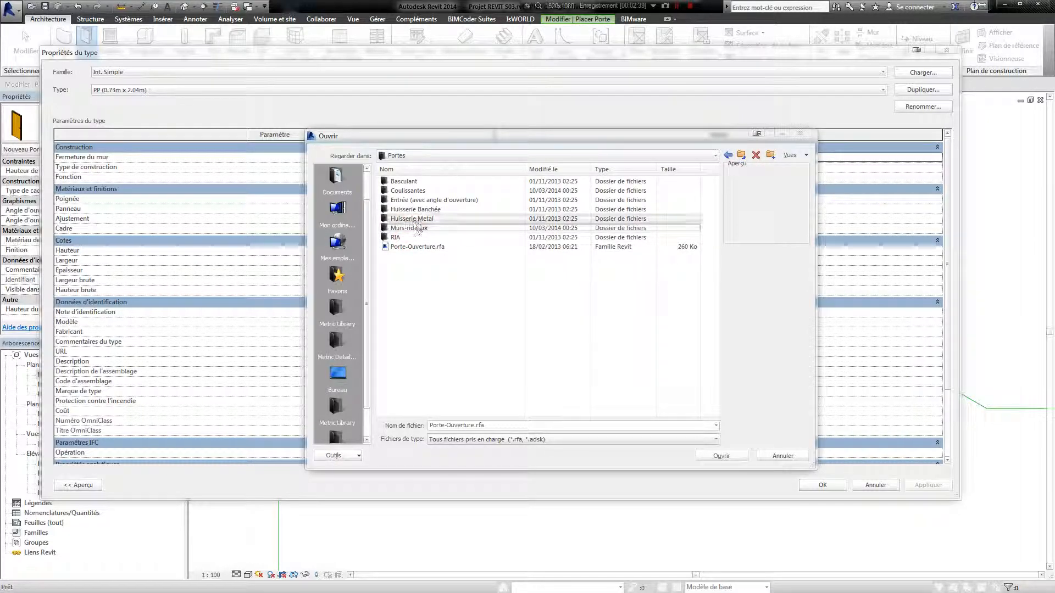
double_click(416, 209)
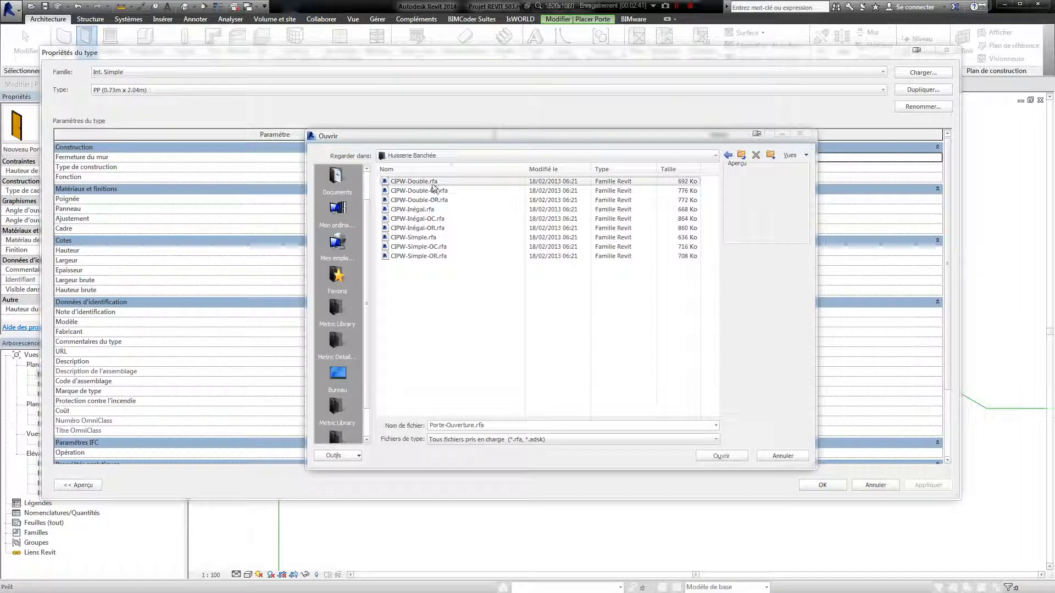
- Compare the previews of the Double, Inégal and Simple CIPW door families in the Huisserie Banchée folder
click(434, 183)
click(426, 191)
click(416, 209)
click(417, 219)
click(419, 230)
click(413, 237)
click(416, 219)
click(416, 210)
click(416, 200)
click(417, 209)
click(417, 200)
click(418, 210)
click(417, 200)
click(416, 191)
click(416, 181)
click(419, 200)
click(417, 191)
- Load the CIPW-Double.rfa door family into the project and accept the type properties
click(423, 181)
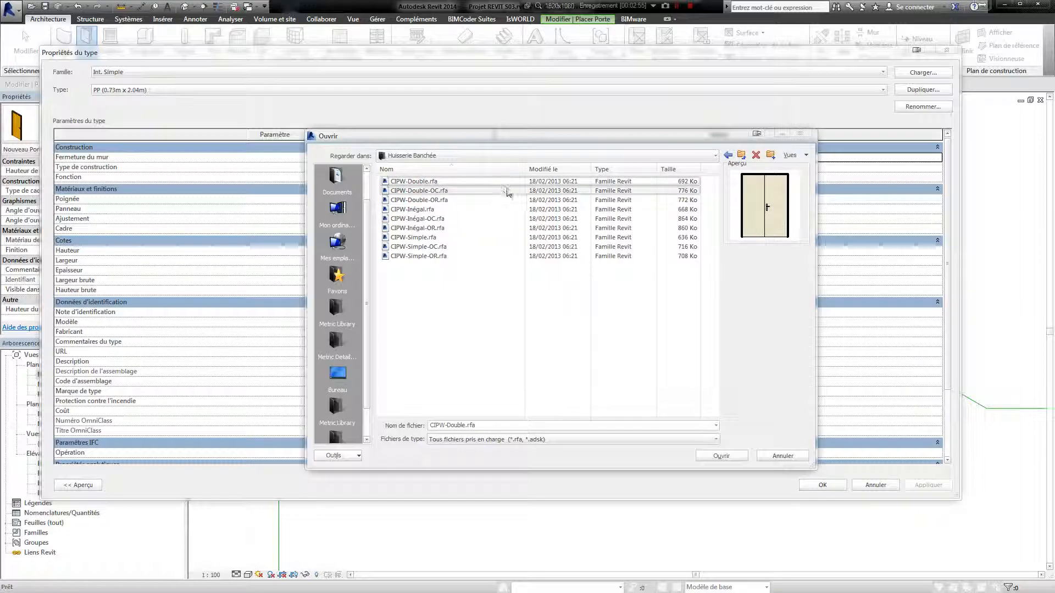
click(761, 455)
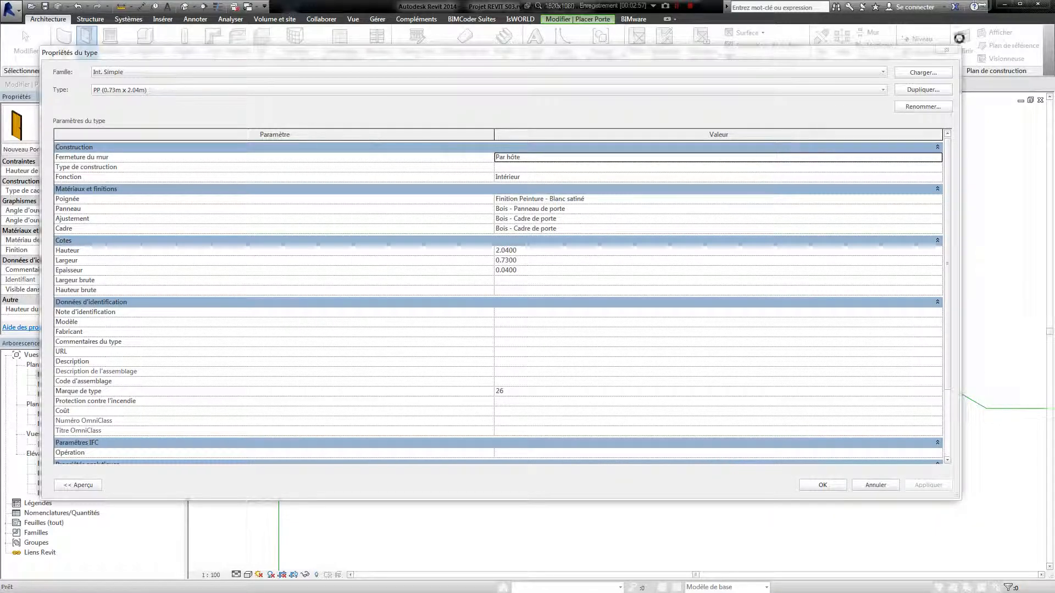
click(822, 484)
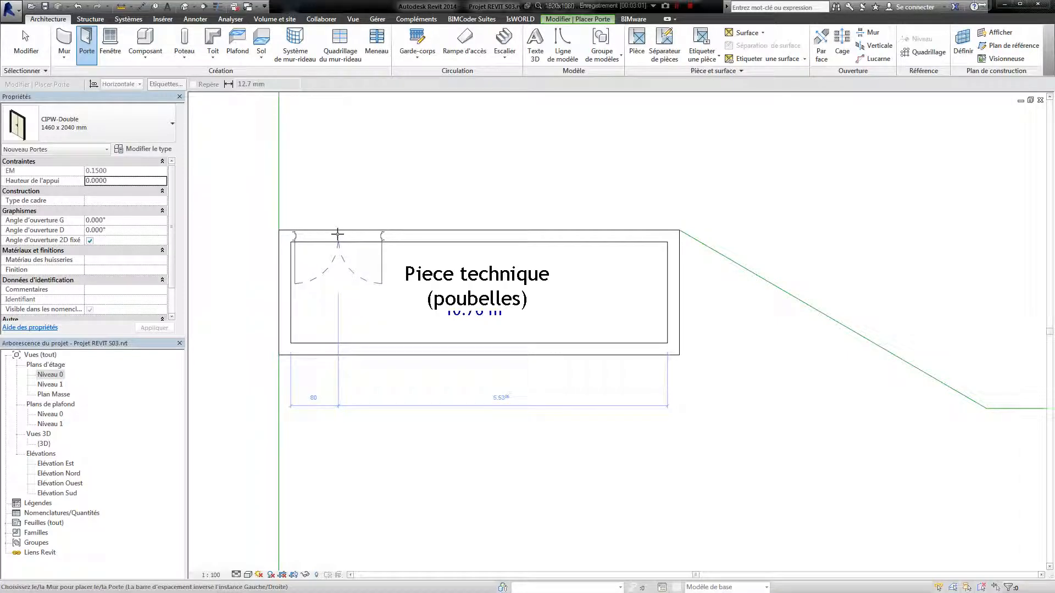
- Place a CIPW-Double 1860 x 2040 mm door in the waste room's upper wall, centred about 1.10 m from the left wall's inner face
click(69, 149)
click(146, 124)
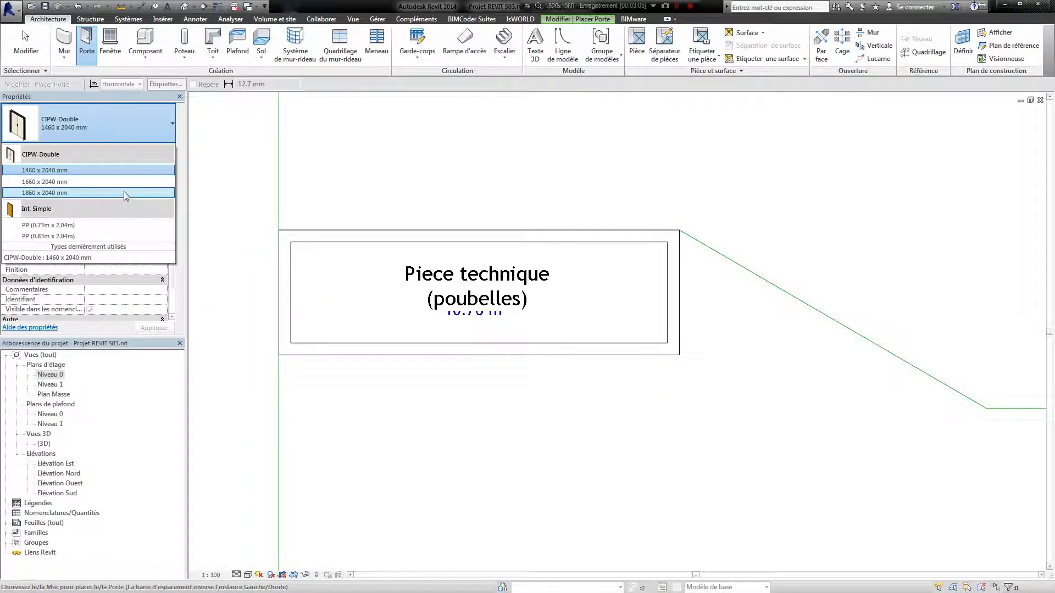
click(123, 193)
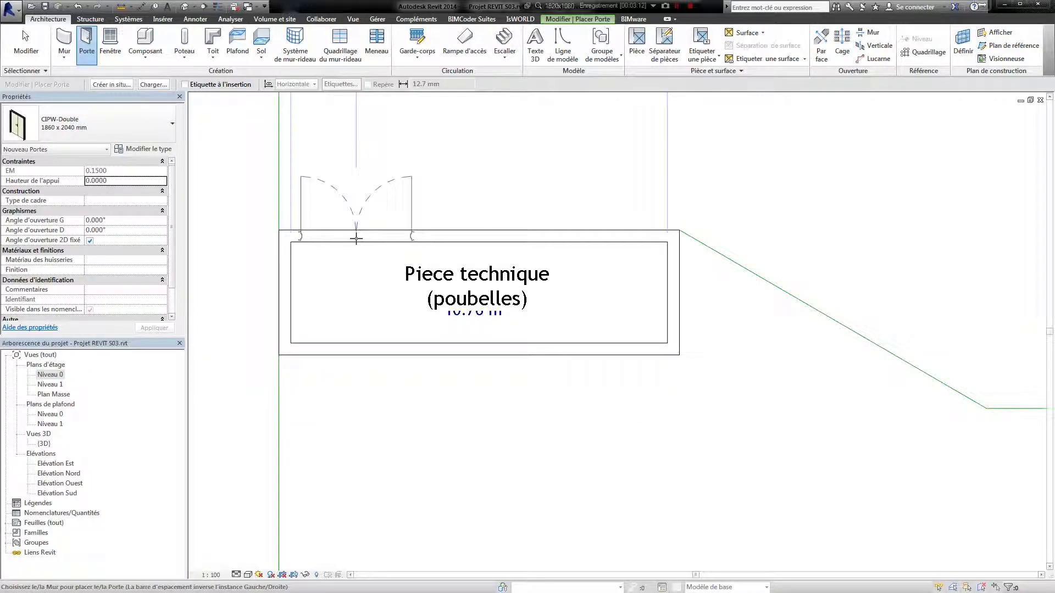
click(355, 237)
middle_drag(307, 170, 372, 258)
middle_drag(536, 275, 424, 315)
scroll(354, 301, down, 2)
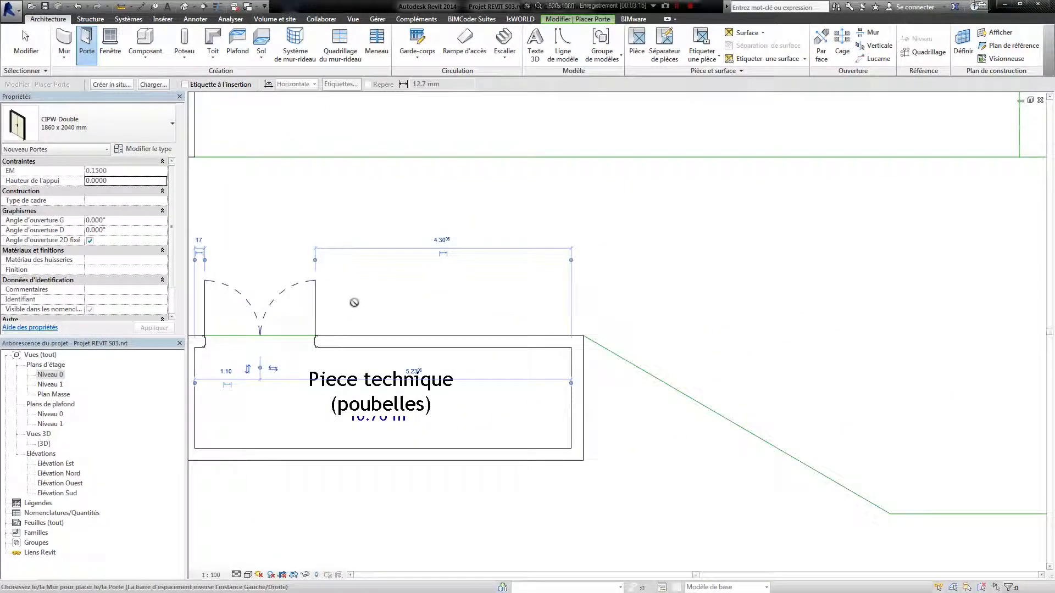
middle_drag(358, 308, 545, 306)
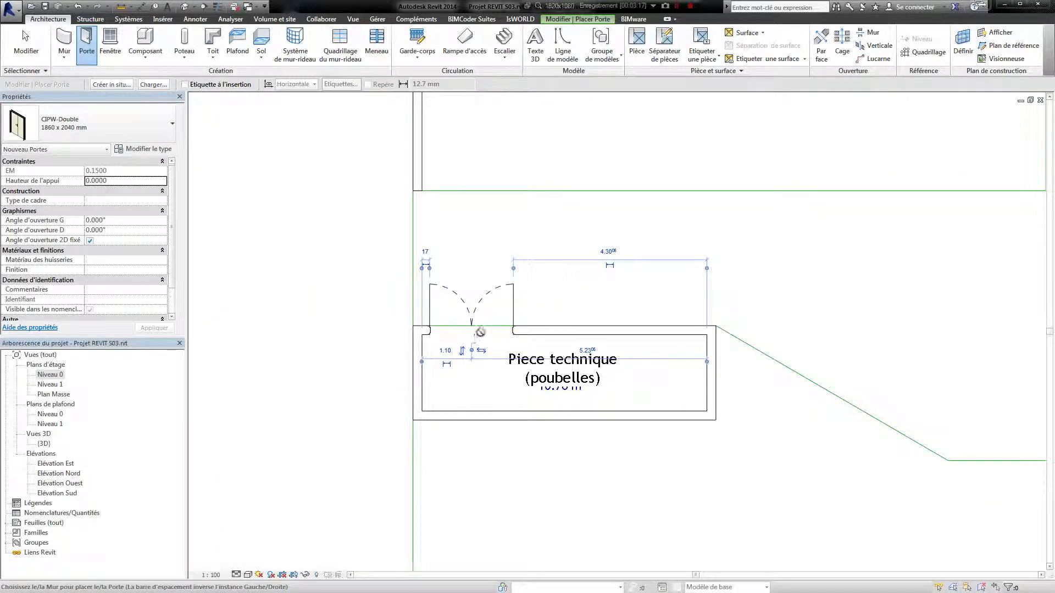
key(Escape)
- Flip the double door so that both leaves swing into the waste room
click(494, 329)
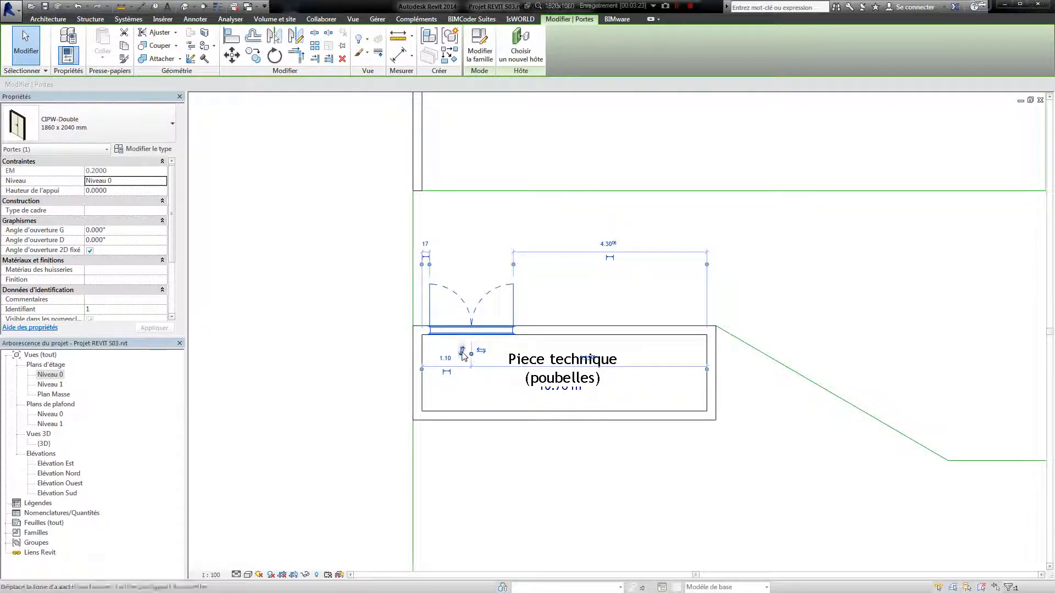
click(481, 351)
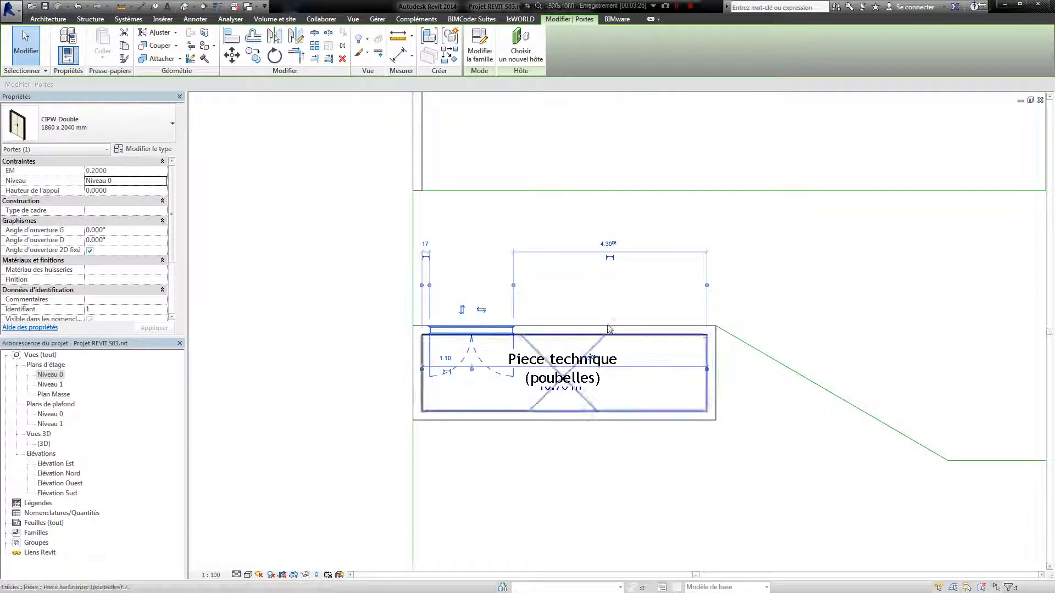
click(591, 282)
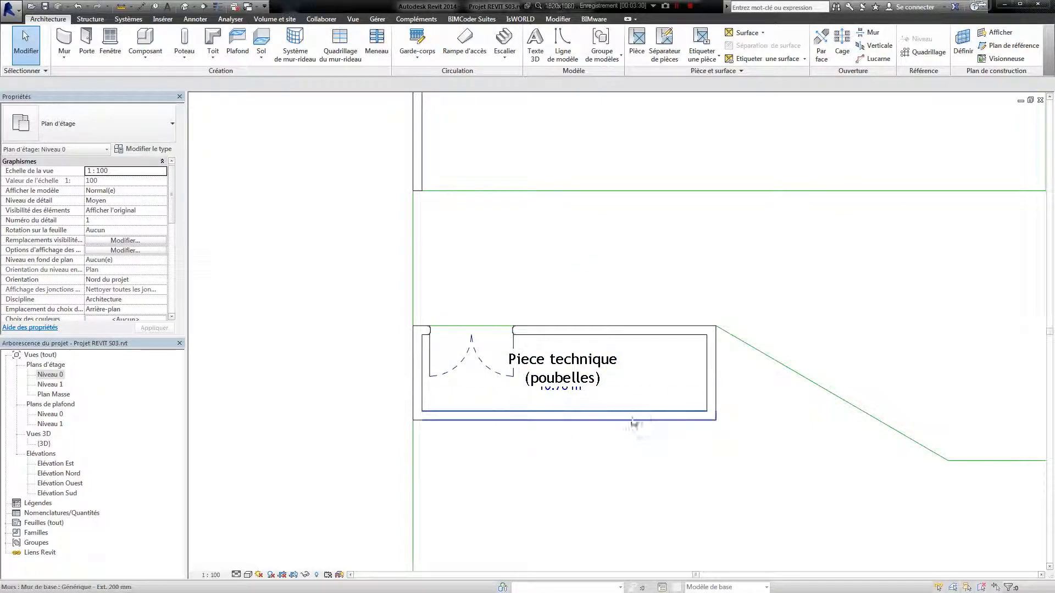
- Move the waste room's lower wall outward until the clear depth inside is about 2.10 m
click(571, 419)
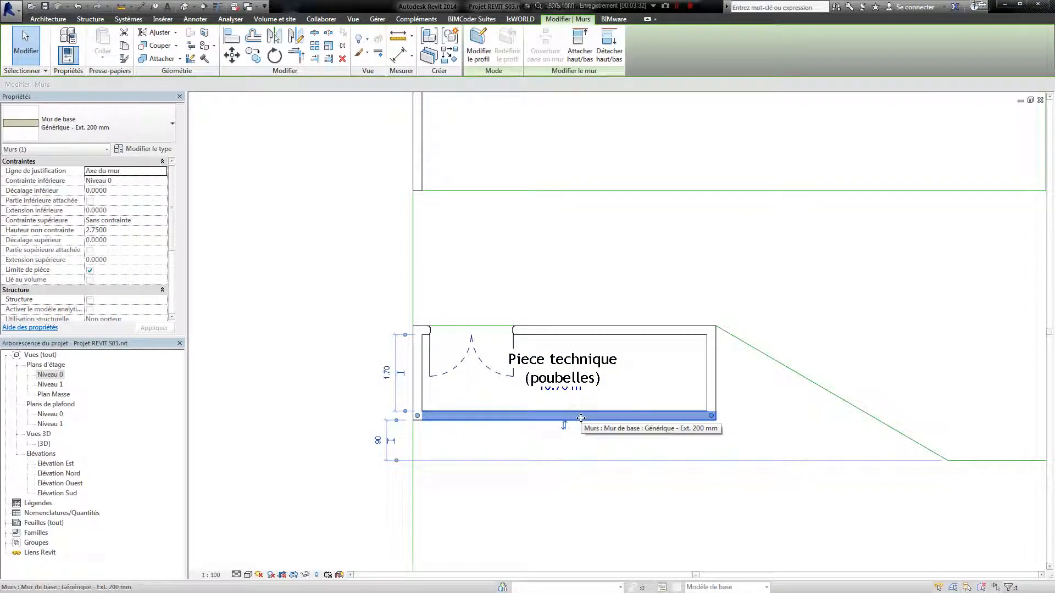
drag(581, 418, 580, 431)
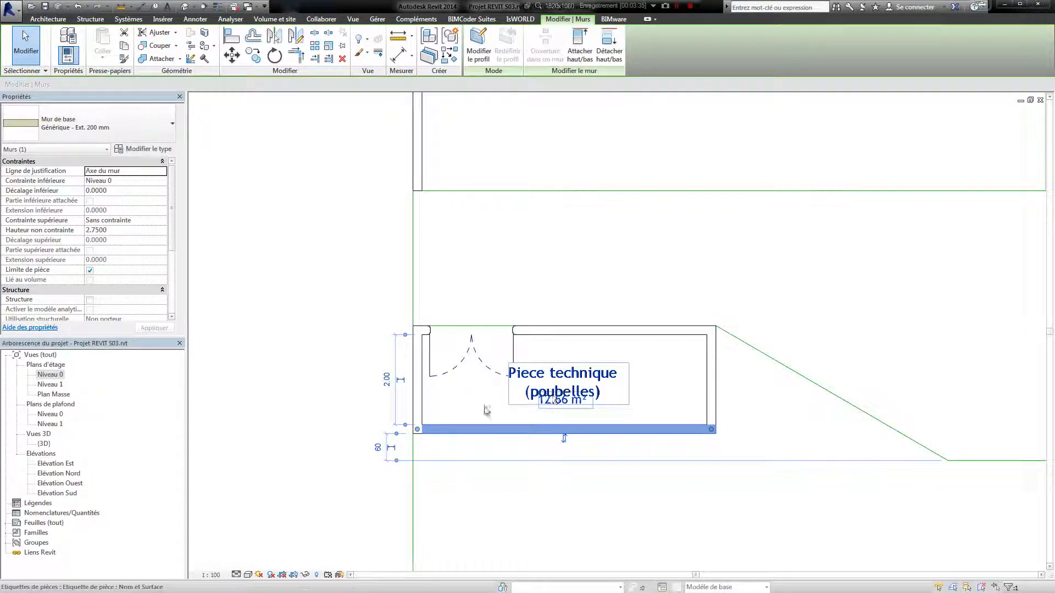
drag(624, 432, 624, 441)
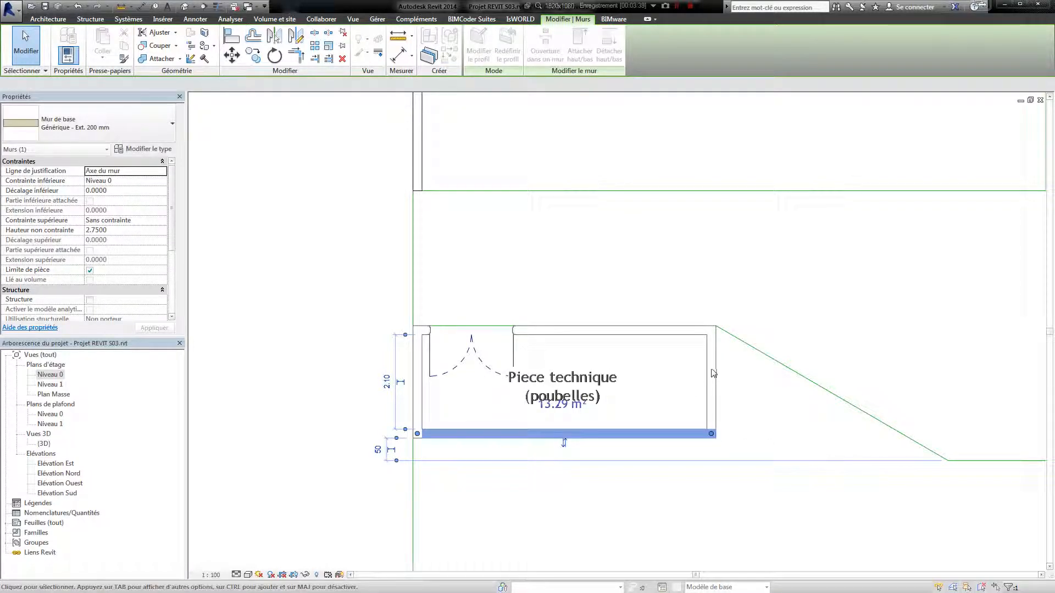
- Move the waste room's right wall inward to shorten the room, leaving a small gap before the sloping site line
click(678, 364)
click(707, 362)
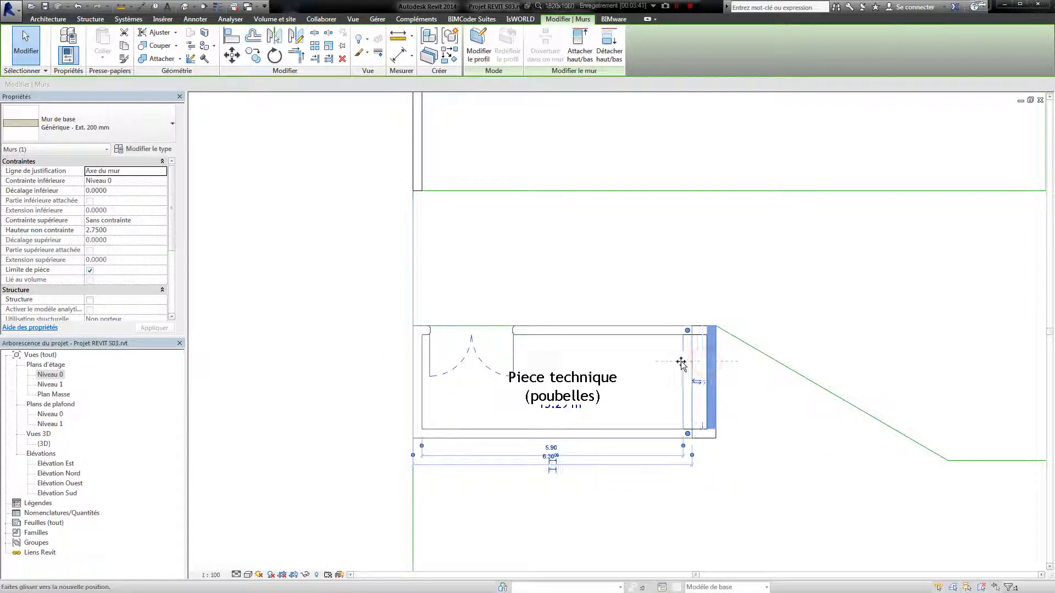
click(777, 401)
middle_drag(801, 461, 676, 381)
scroll(725, 407, down, 3)
middle_drag(725, 408, 572, 308)
scroll(475, 276, up, 2)
- Examine the waste room's name and area tag and the position of its walls against the surrounding site lines
click(475, 277)
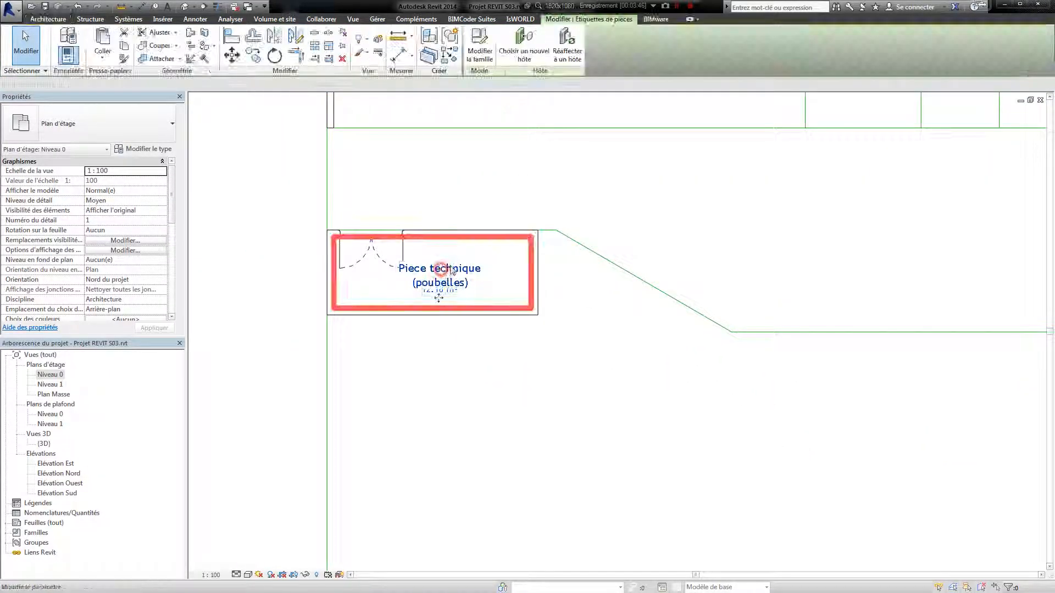
click(466, 353)
click(461, 281)
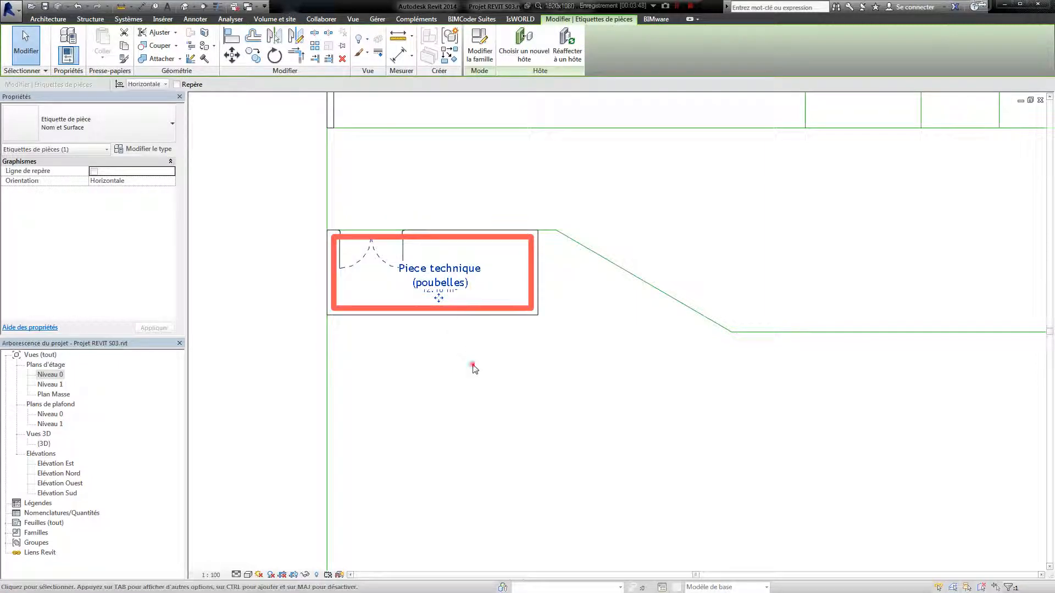
click(471, 365)
click(470, 290)
click(641, 363)
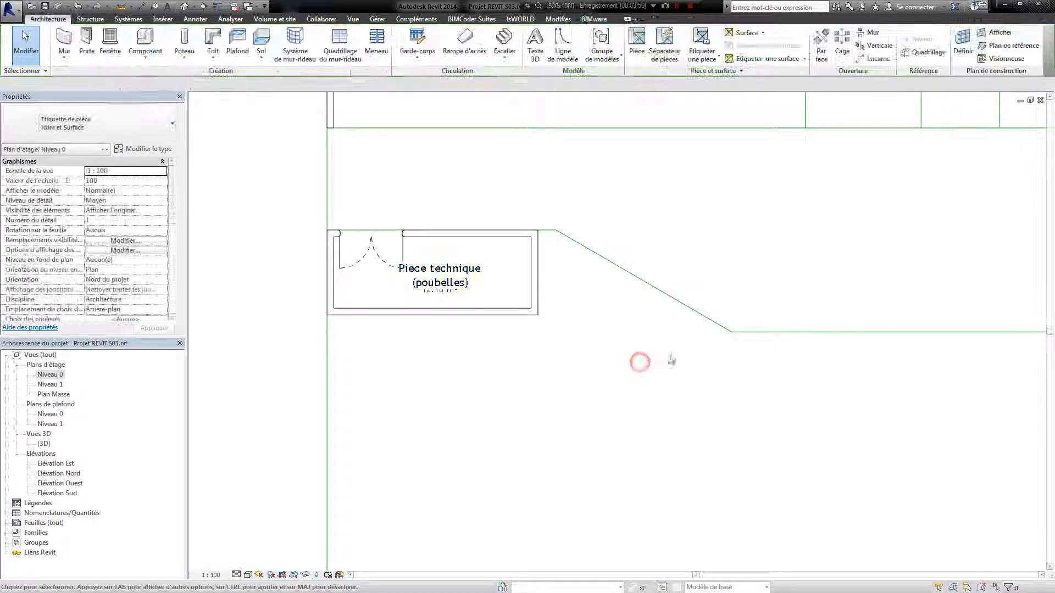
middle_drag(640, 362, 582, 374)
scroll(555, 400, down, 4)
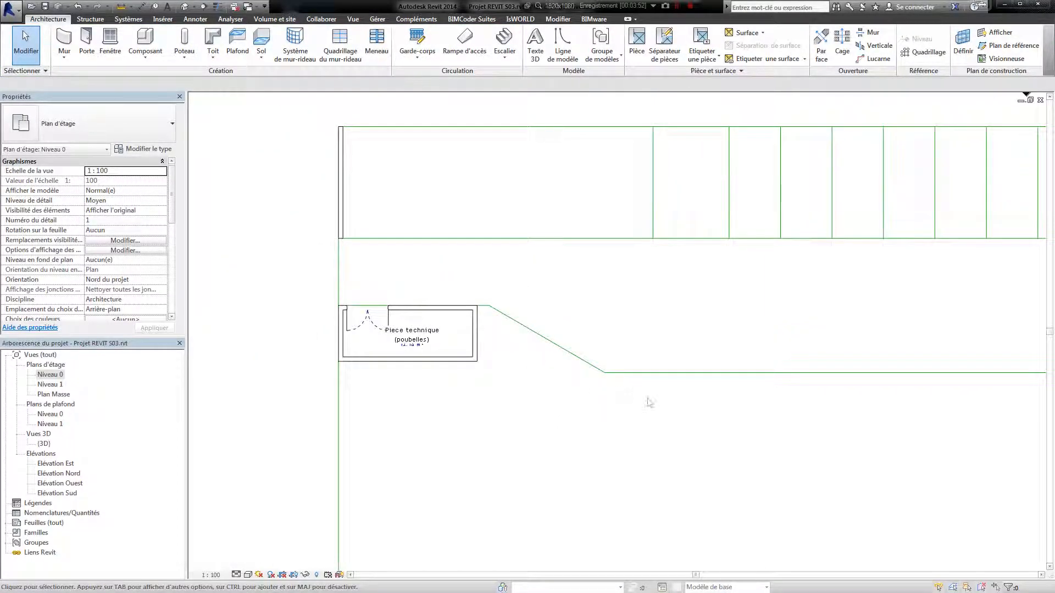
scroll(604, 320, up, 5)
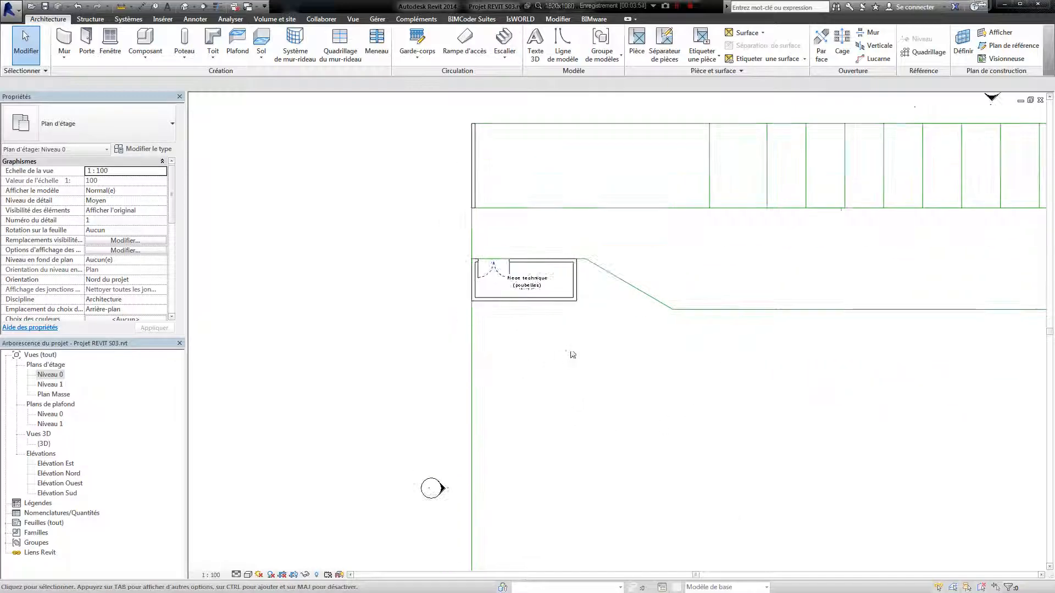
middle_drag(449, 260, 471, 286)
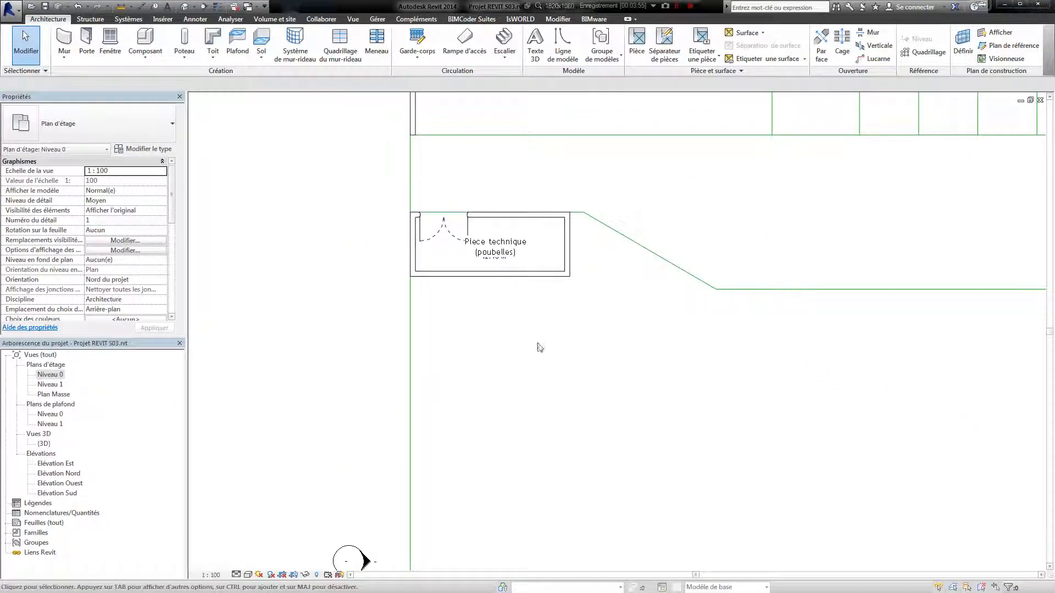
middle_drag(539, 348, 515, 324)
scroll(520, 299, up, 2)
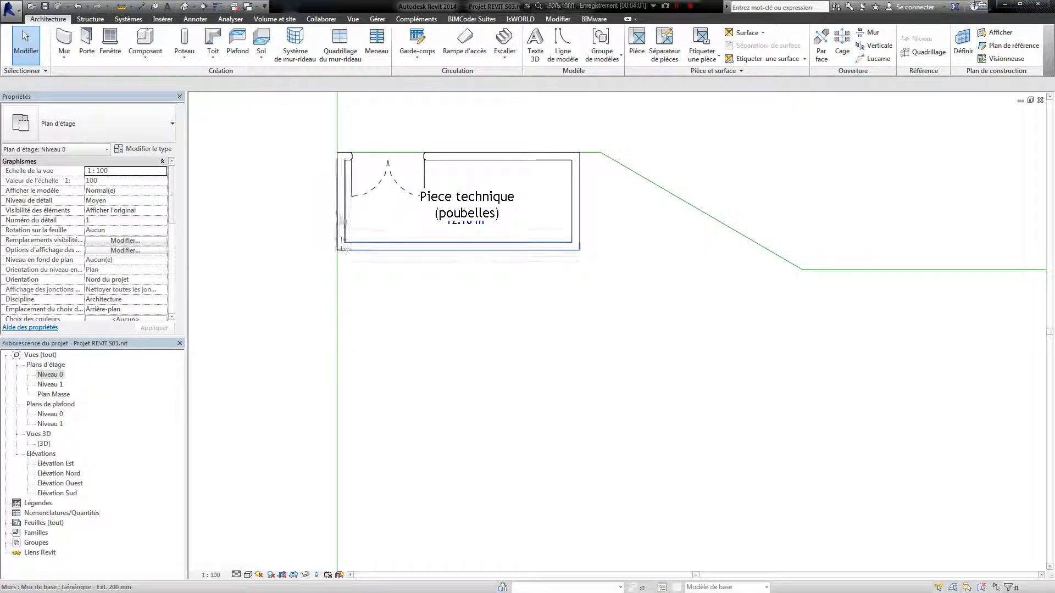
- Draw a rectangle of walls about 9.30 by 4.60 m directly below the waste room, starting from its lower-left corner
click(63, 39)
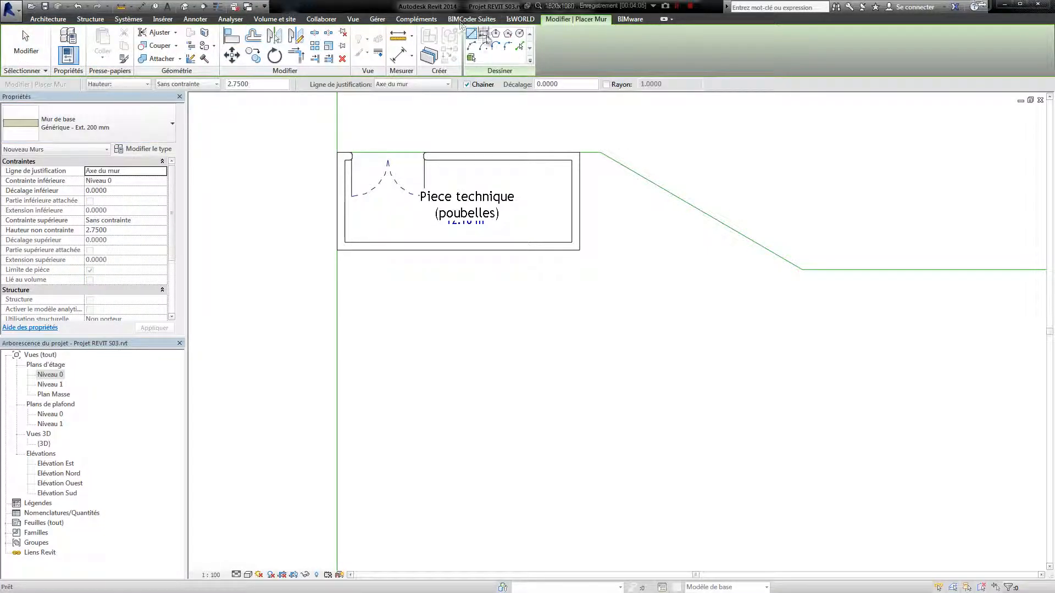
click(483, 33)
click(342, 247)
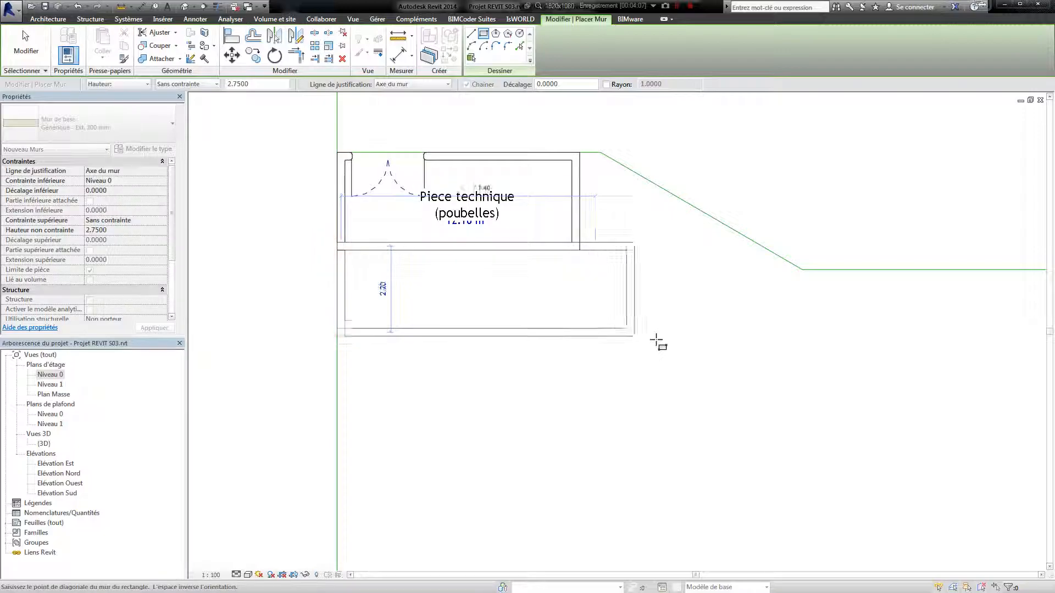
click(705, 427)
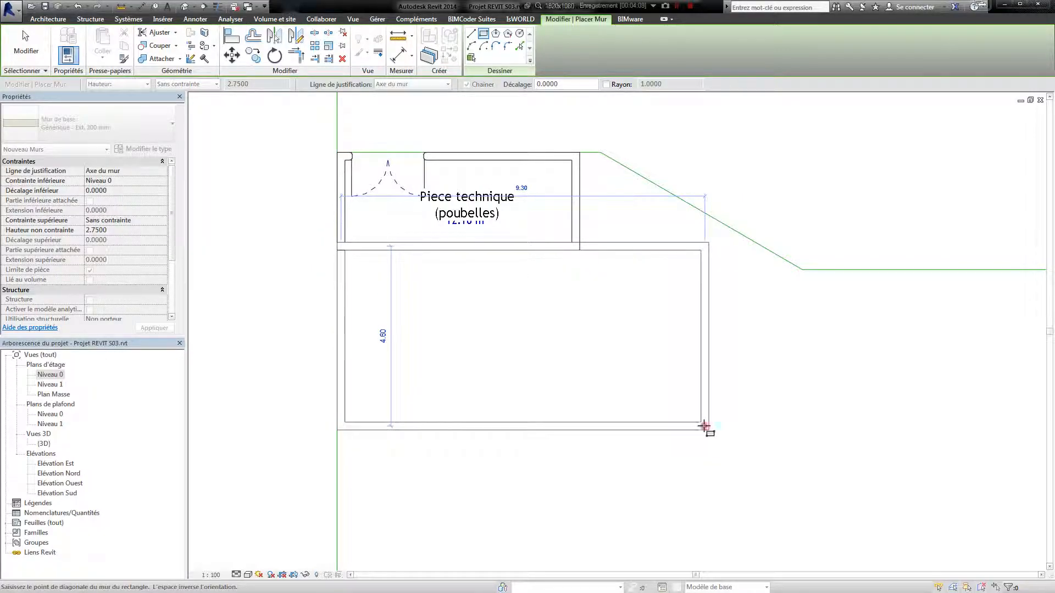
key(Escape)
key(Escape)
- Shorten the new rectangle's overlapping upper wall so that it starts at the waste room's lower-right corner
click(601, 246)
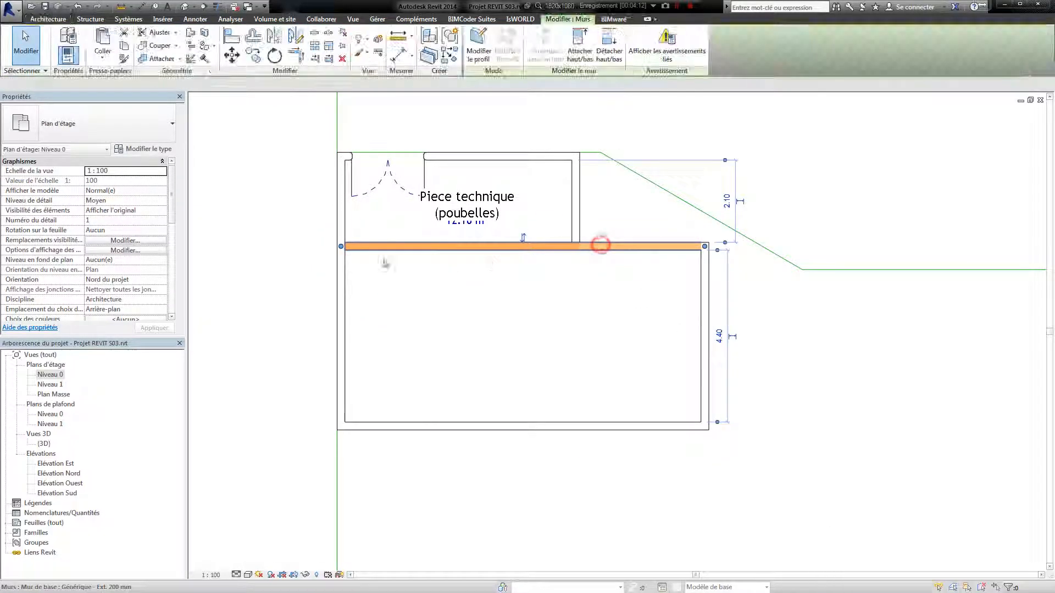
drag(341, 246, 575, 247)
click(791, 328)
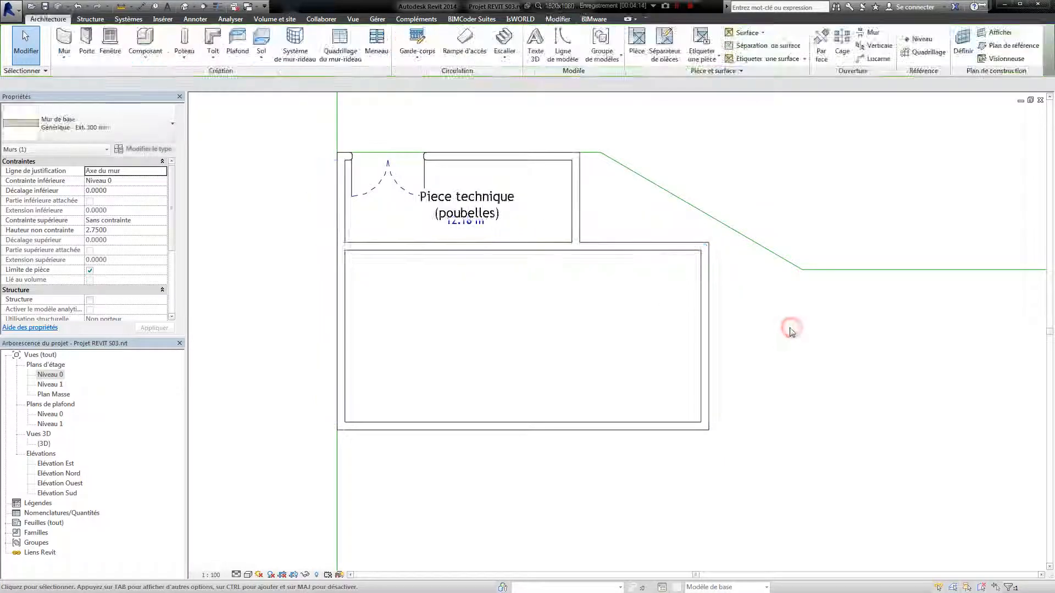
click(616, 246)
click(992, 412)
- Place a tagged room inside the new rectangular enclosure below the waste room
scroll(991, 412, down, 2)
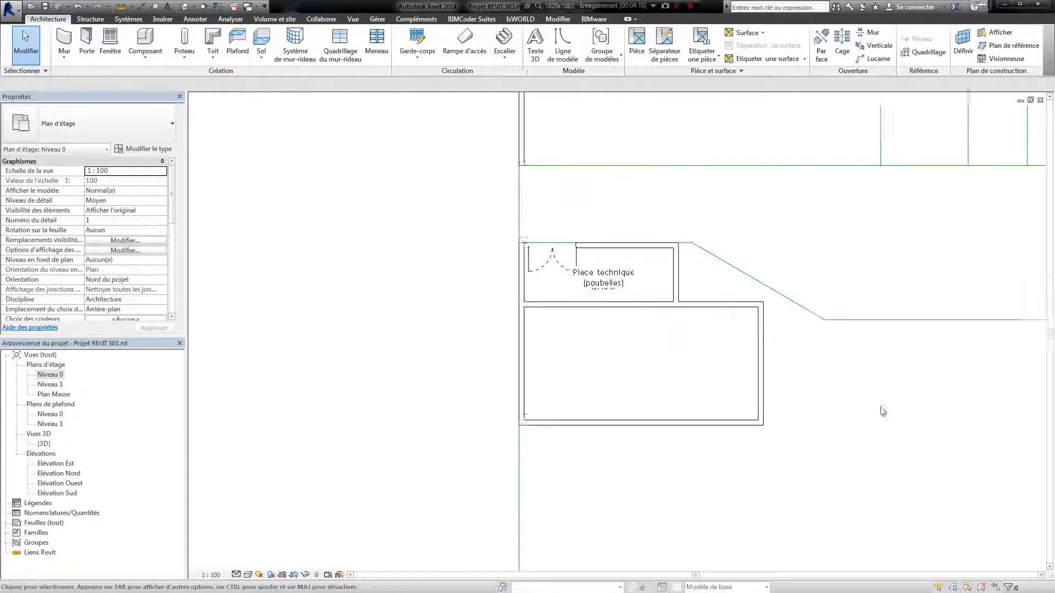
middle_drag(881, 412, 722, 318)
scroll(496, 263, up, 1)
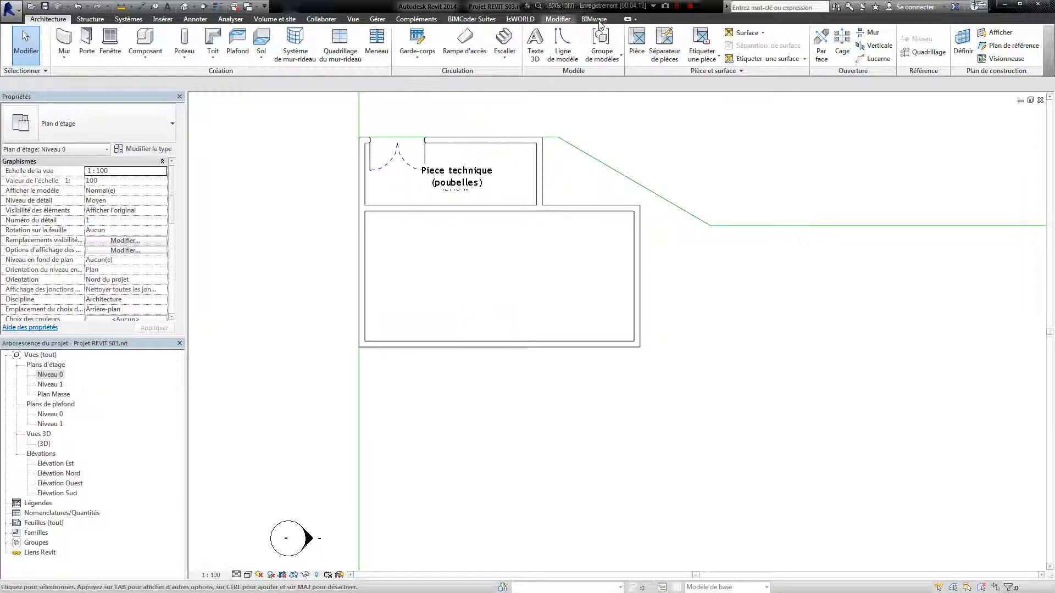
click(637, 41)
click(513, 257)
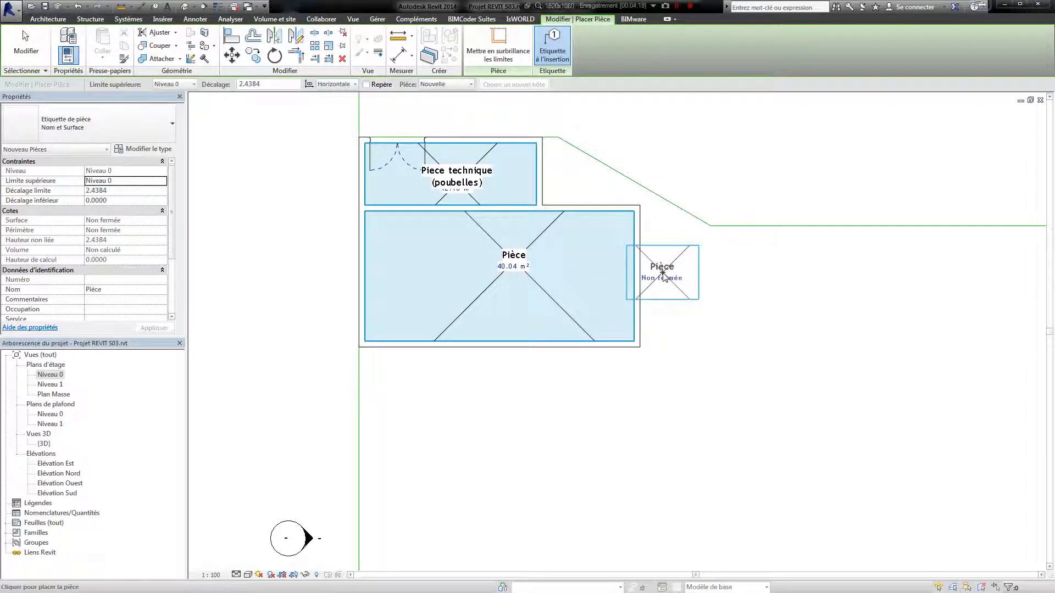
key(Escape)
key(Escape)
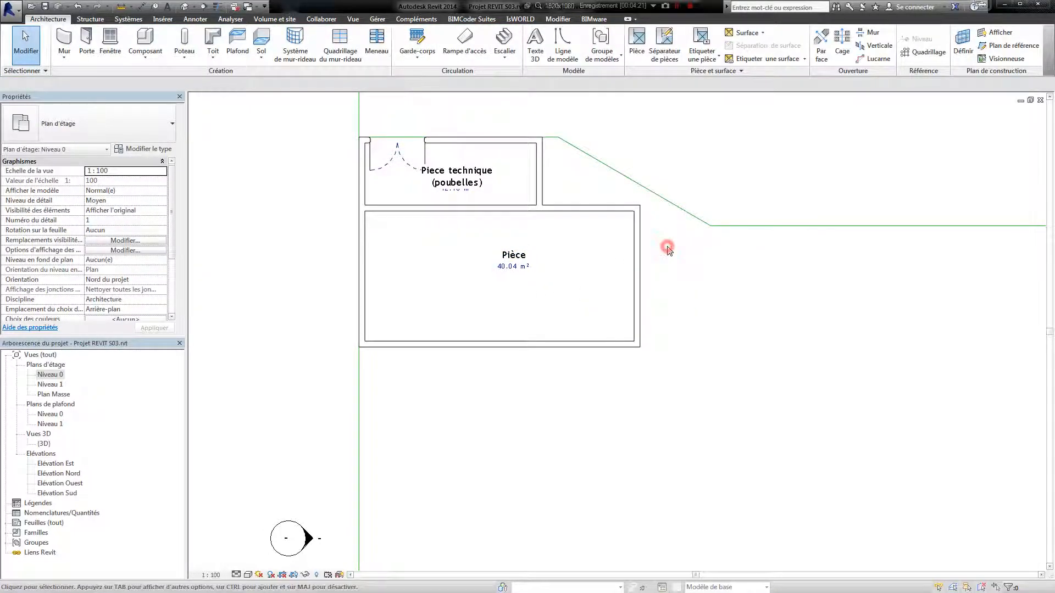
- Move the new room's name and area tag toward the left part of the room
scroll(667, 248, down, 1)
scroll(617, 332, up, 3)
scroll(568, 336, up, 1)
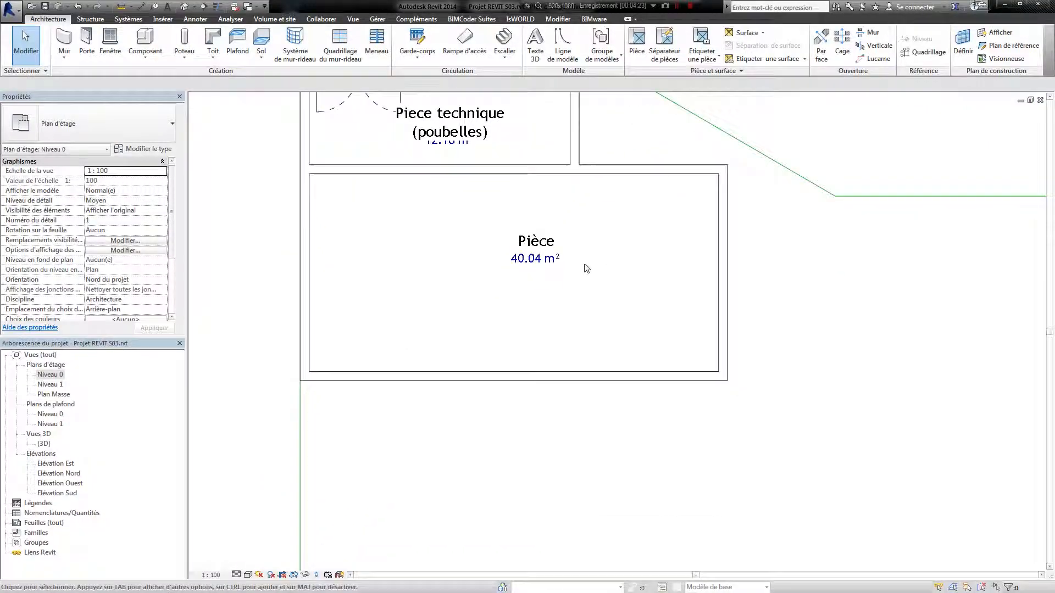
click(540, 252)
click(560, 276)
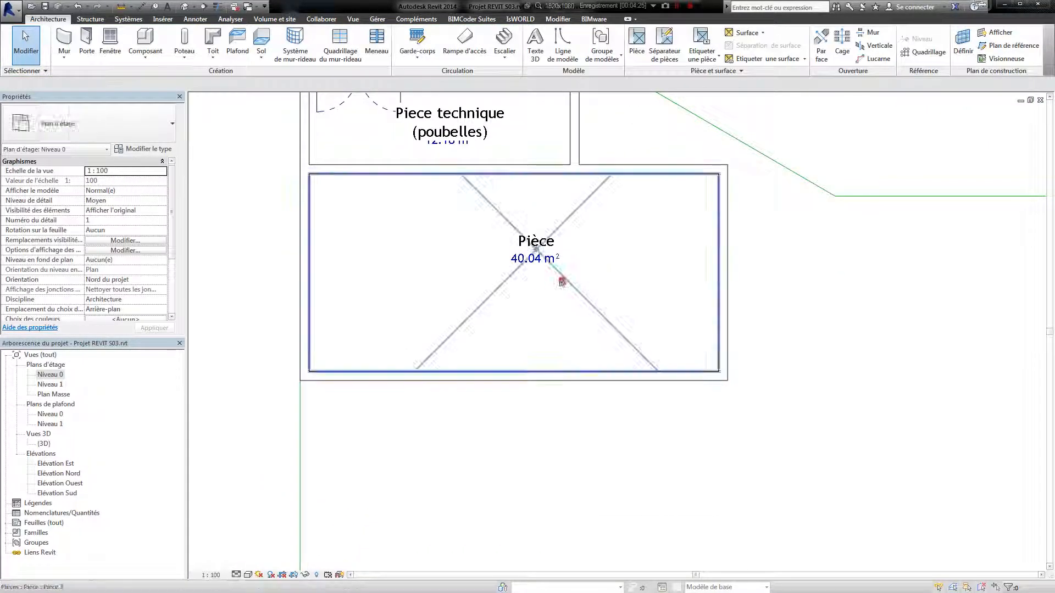
click(519, 217)
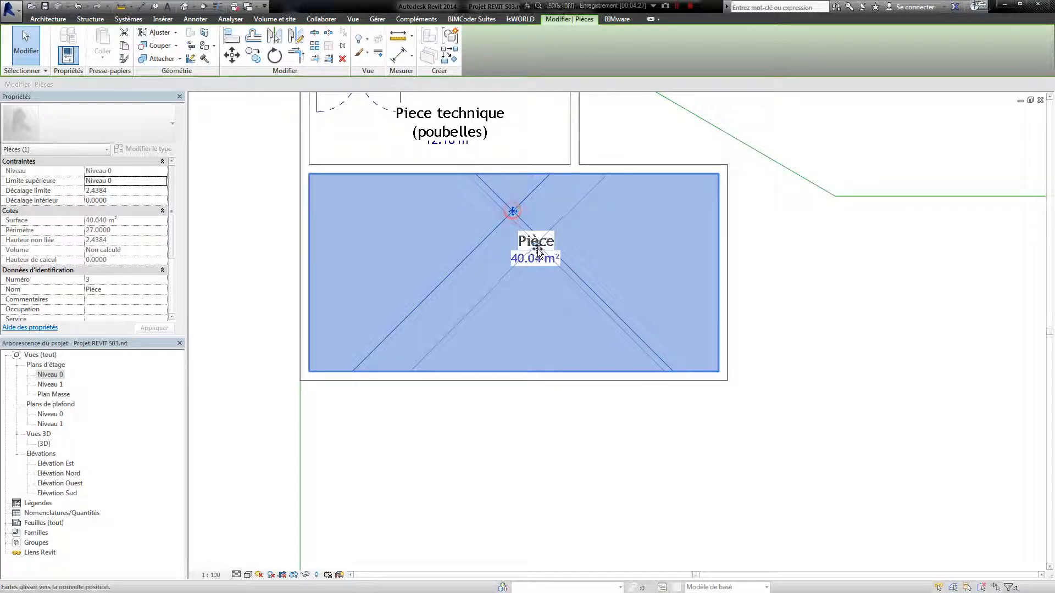
click(649, 422)
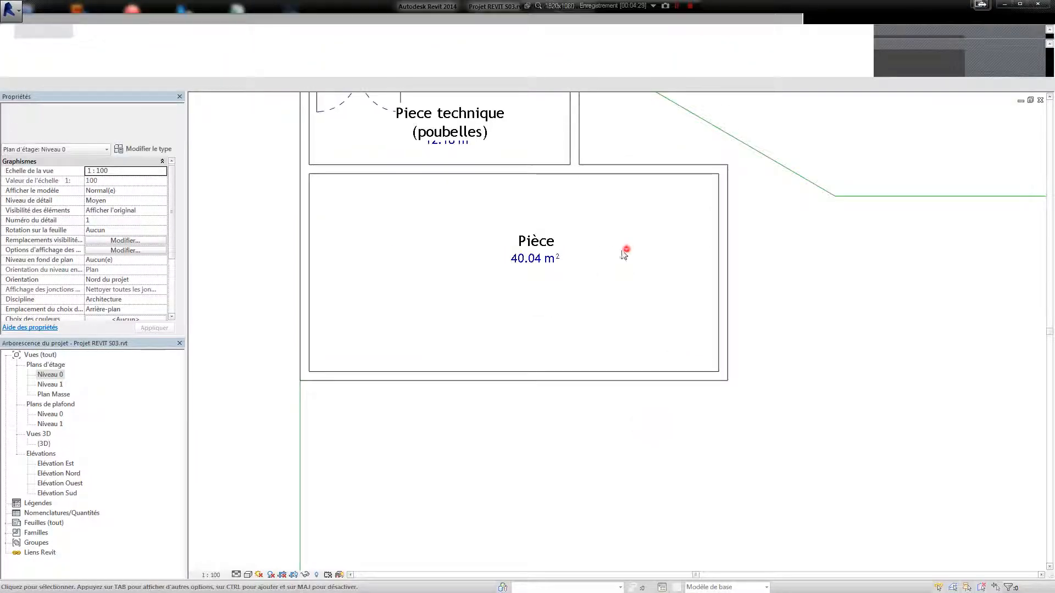
click(628, 253)
drag(542, 250, 446, 290)
click(709, 304)
- Move the new room's right wall inward to line up with the waste room's right wall
click(723, 239)
drag(723, 239, 571, 231)
click(758, 229)
scroll(706, 245, down, 4)
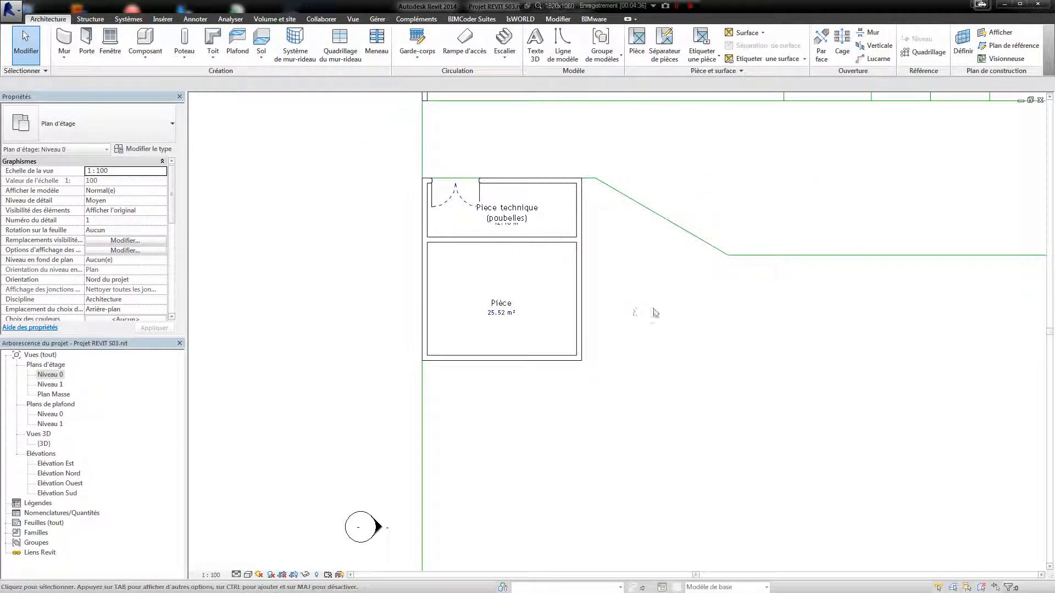
- Move the new room's lower wall upward to reduce the room to about 19.72 m², and shift its tag further left
scroll(652, 306, up, 4)
click(387, 451)
drag(396, 448, 401, 412)
click(596, 375)
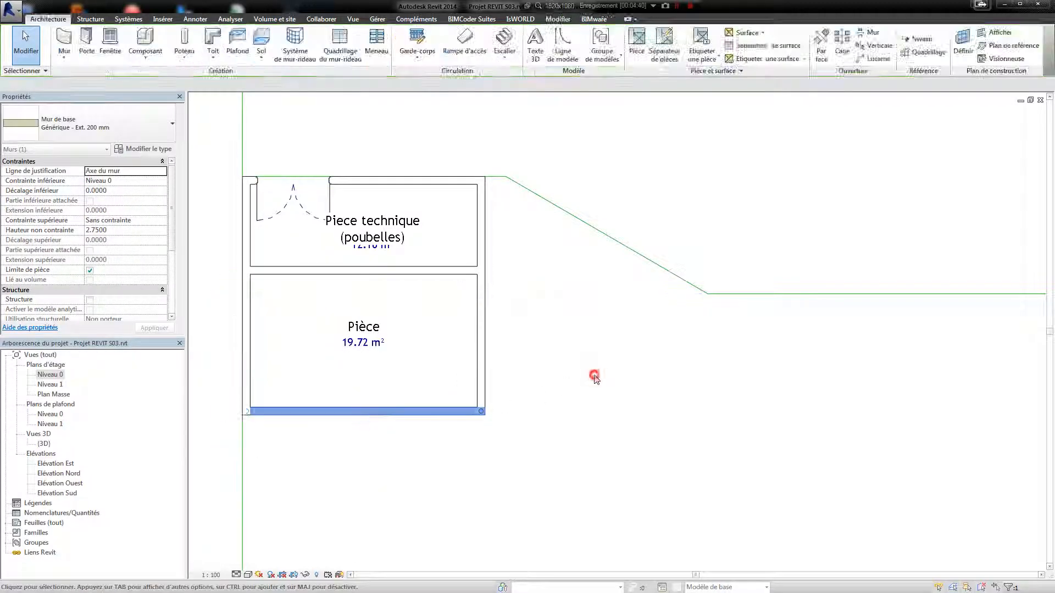
drag(414, 355, 329, 340)
click(641, 365)
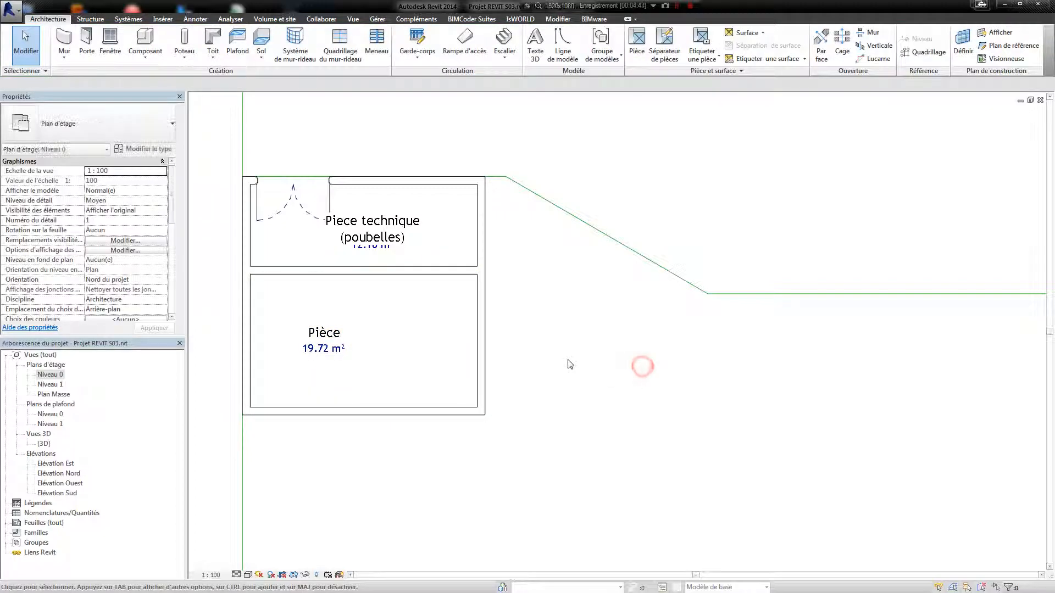
middle_drag(610, 298, 783, 301)
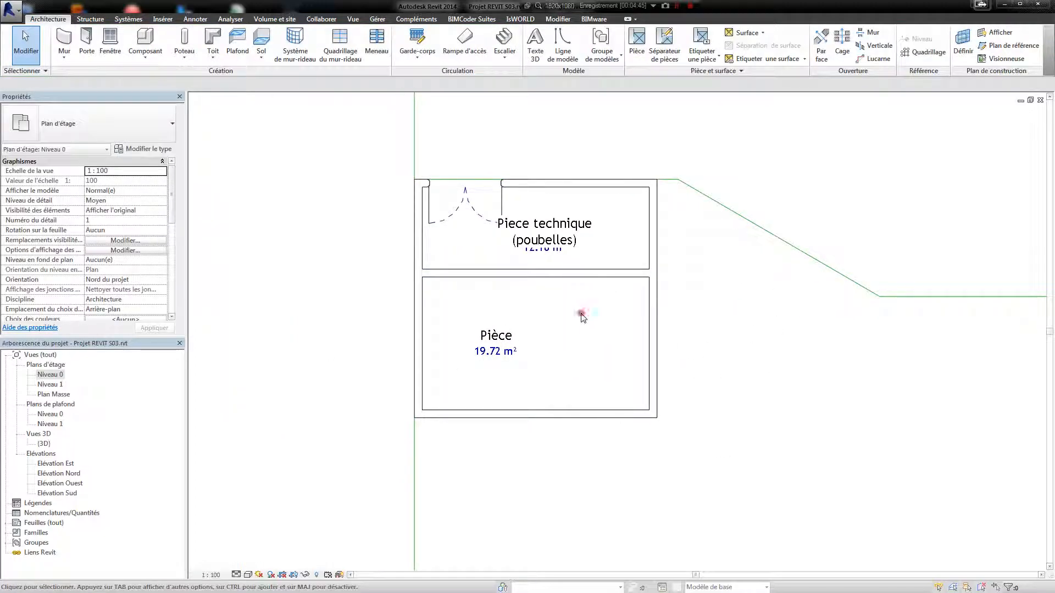
- Rename the room below the waste room as "Secr. technique"
click(493, 337)
click(493, 336)
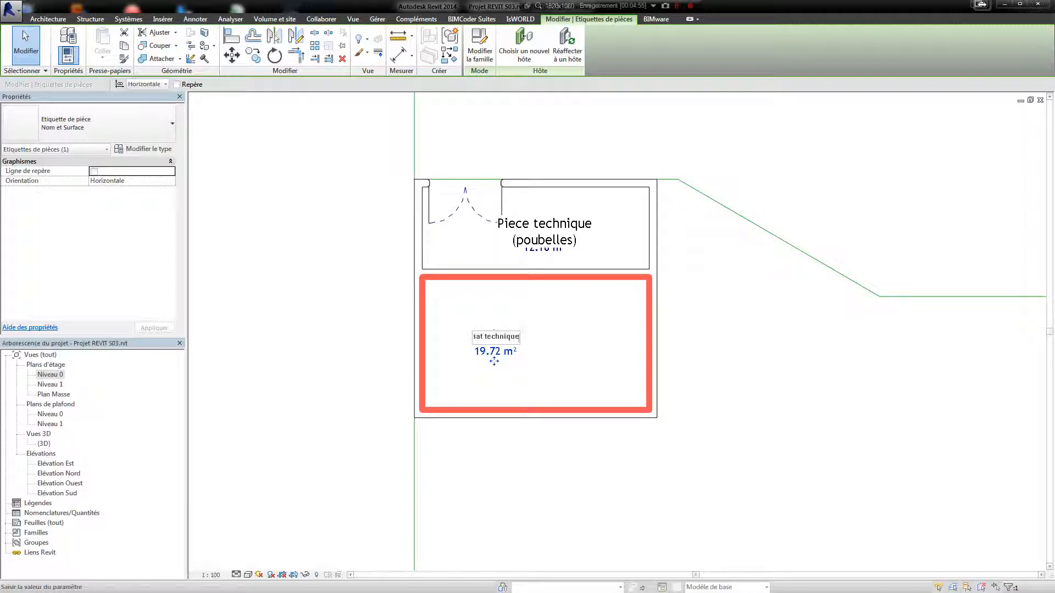
key(Return)
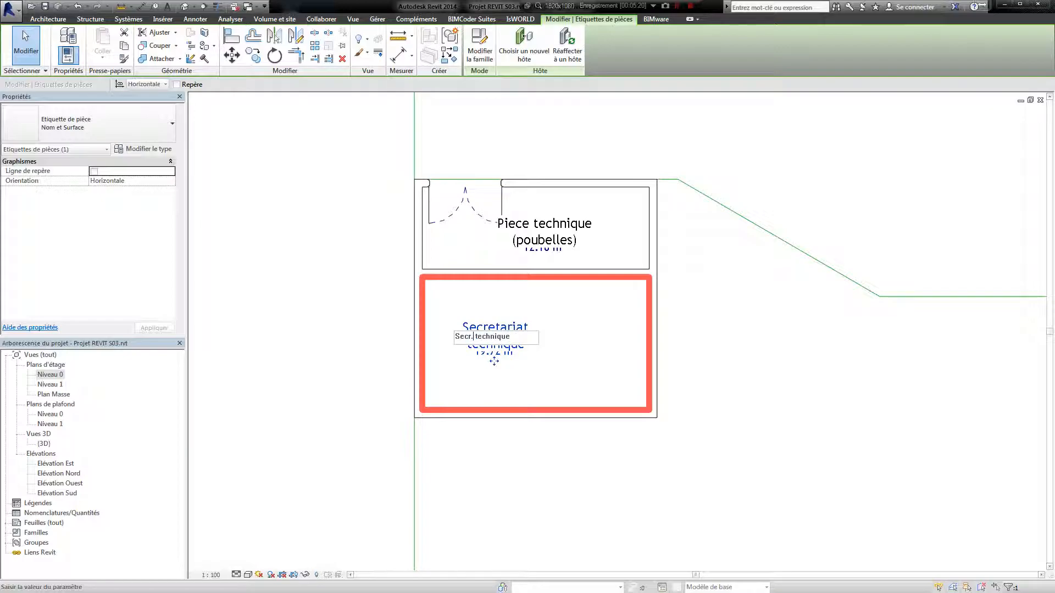
key(Return)
click(730, 377)
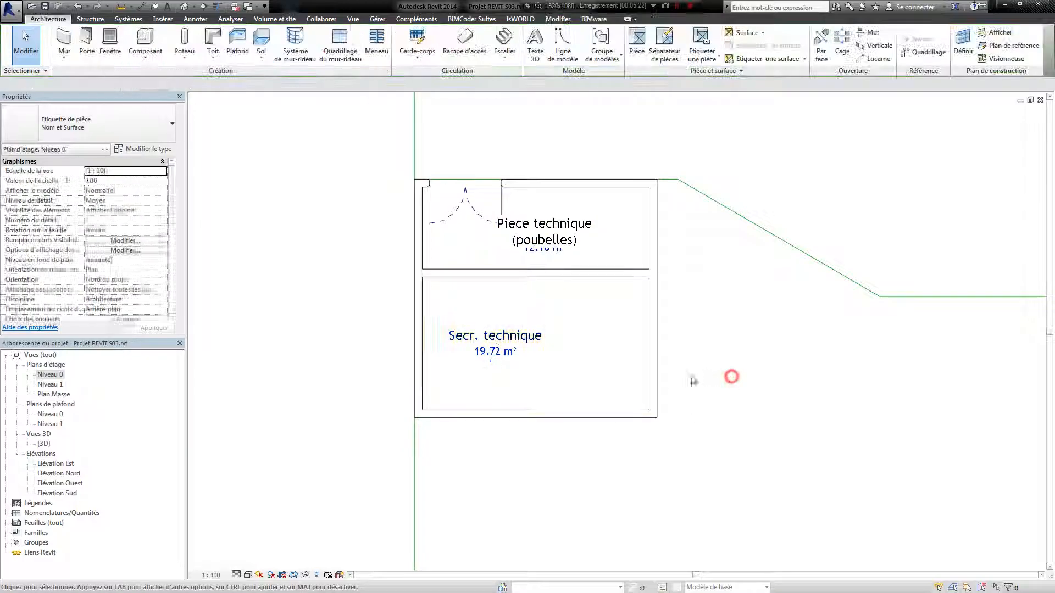
- Move the lower wall of the Secr. technique room slightly outward to enlarge the room to about 20.30 m²
middle_drag(758, 346, 663, 332)
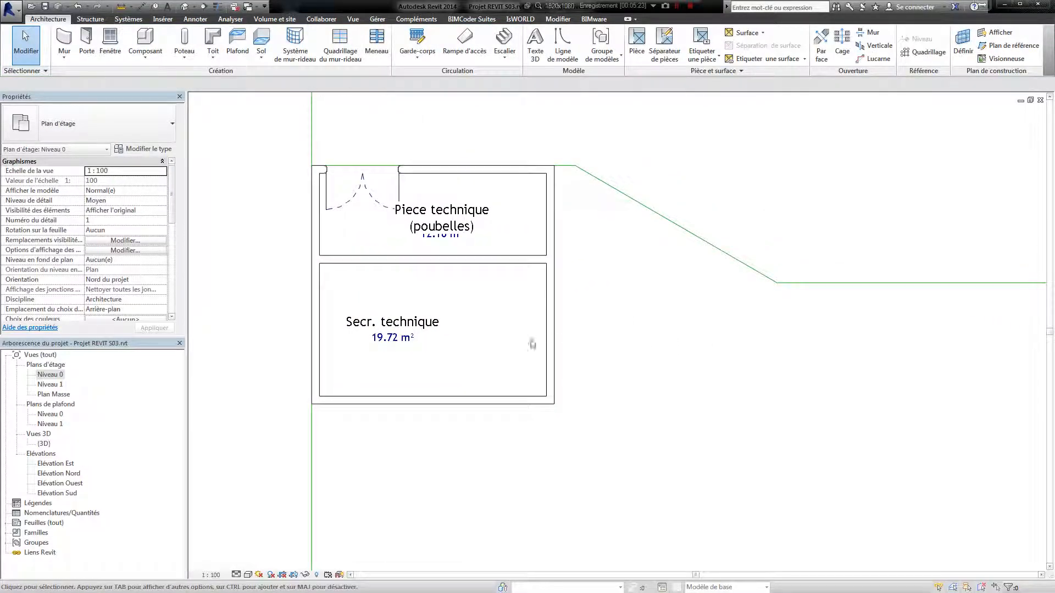
click(470, 398)
drag(474, 413, 473, 416)
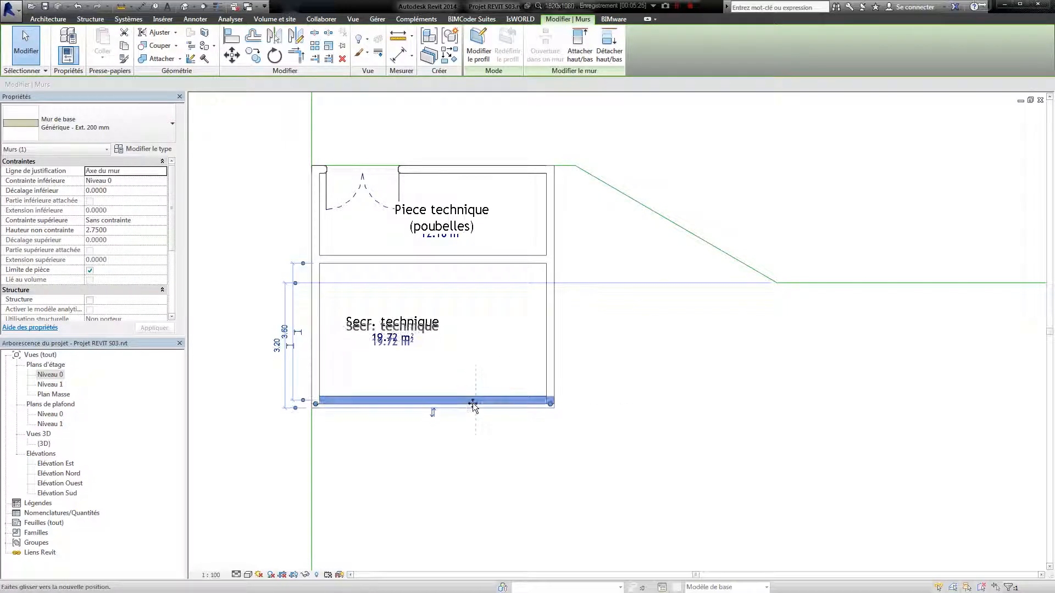
click(616, 372)
middle_drag(652, 363, 628, 370)
click(404, 409)
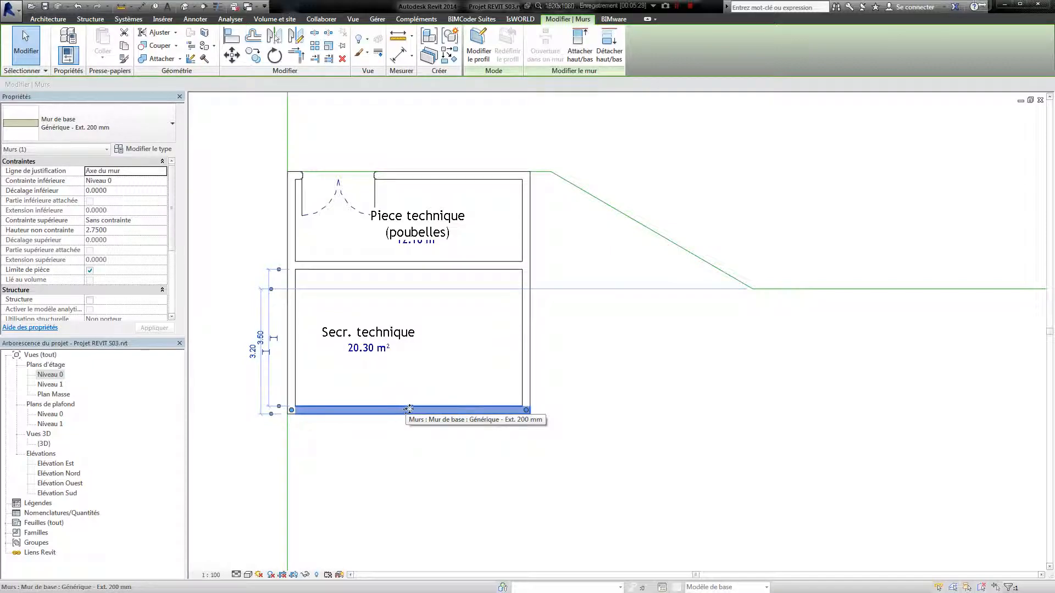
click(711, 348)
middle_drag(737, 361, 583, 360)
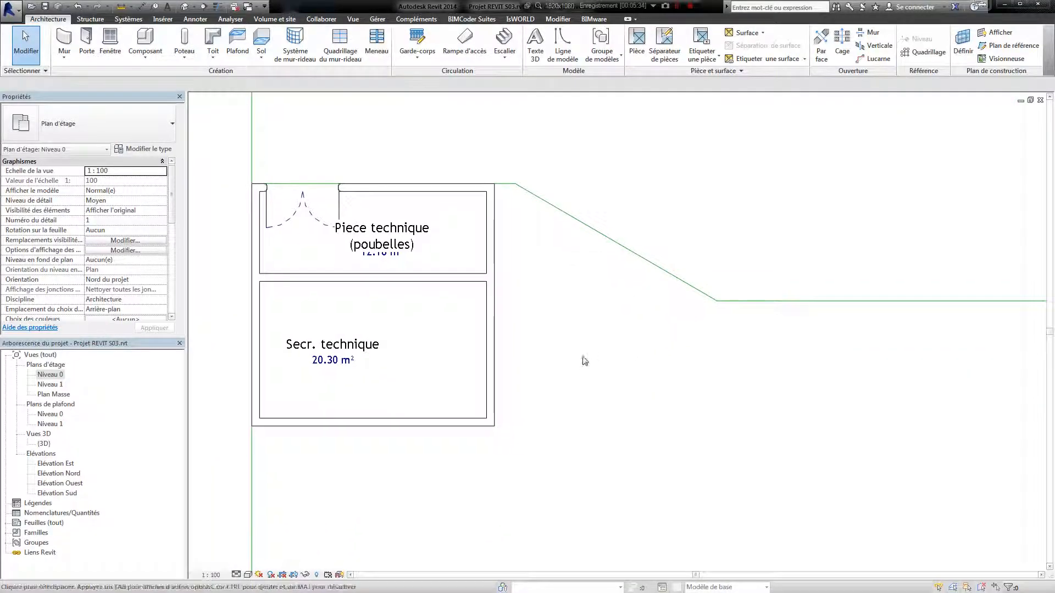
- Draw an oblique wall about 6 m long from the midpoint of the waste room's right wall, parallel to the sloping site line
click(63, 40)
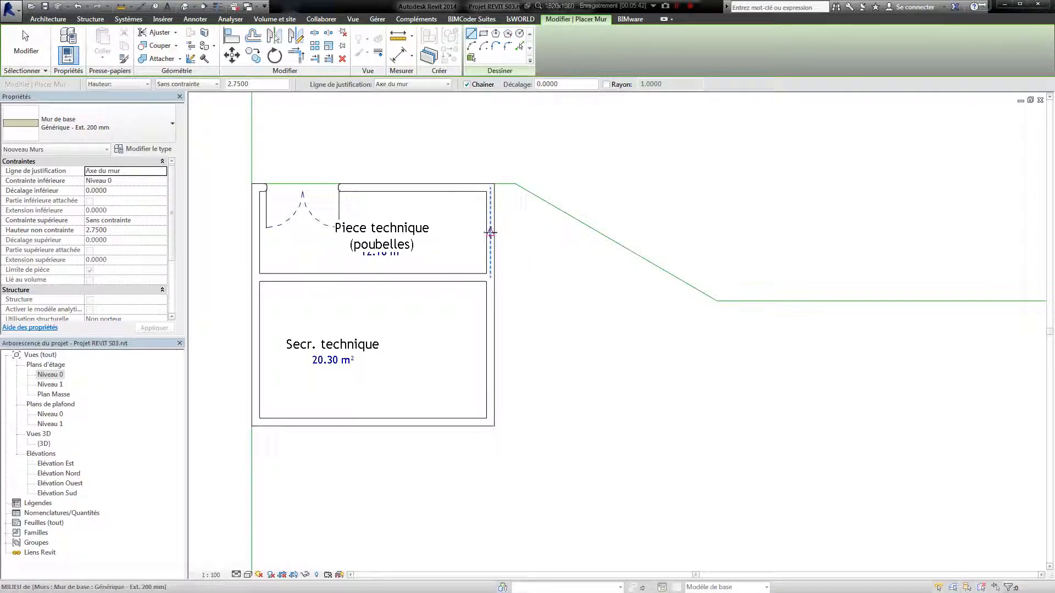
click(491, 233)
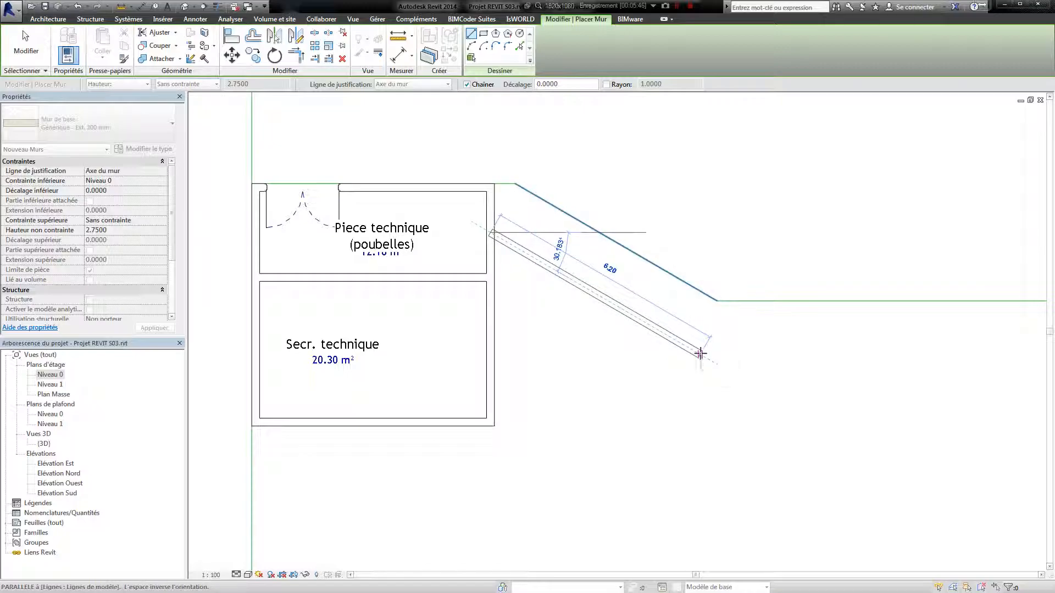
click(683, 347)
key(Escape)
key(Escape)
middle_drag(564, 337, 589, 342)
- Start placing a CIPW-Double 1860 x 2040 mm door and open the Portes library folder to load another door family
click(86, 39)
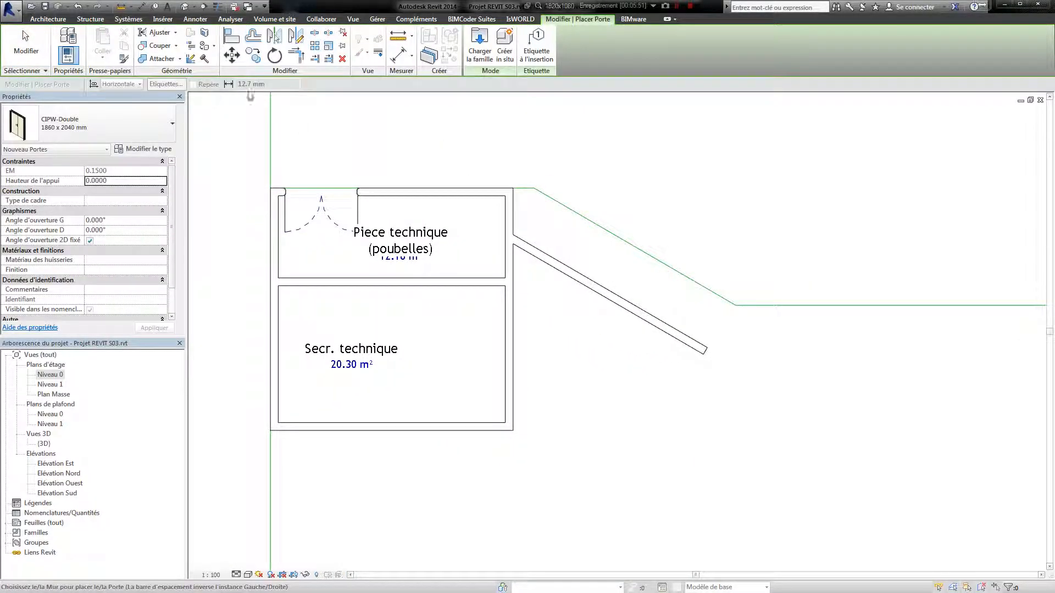
click(88, 123)
click(91, 193)
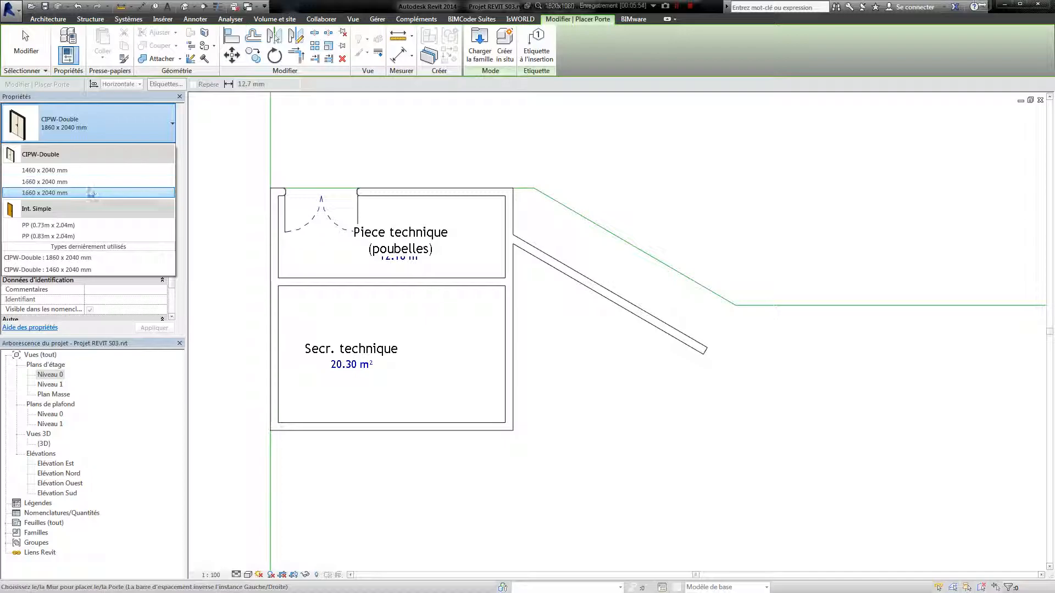
click(139, 152)
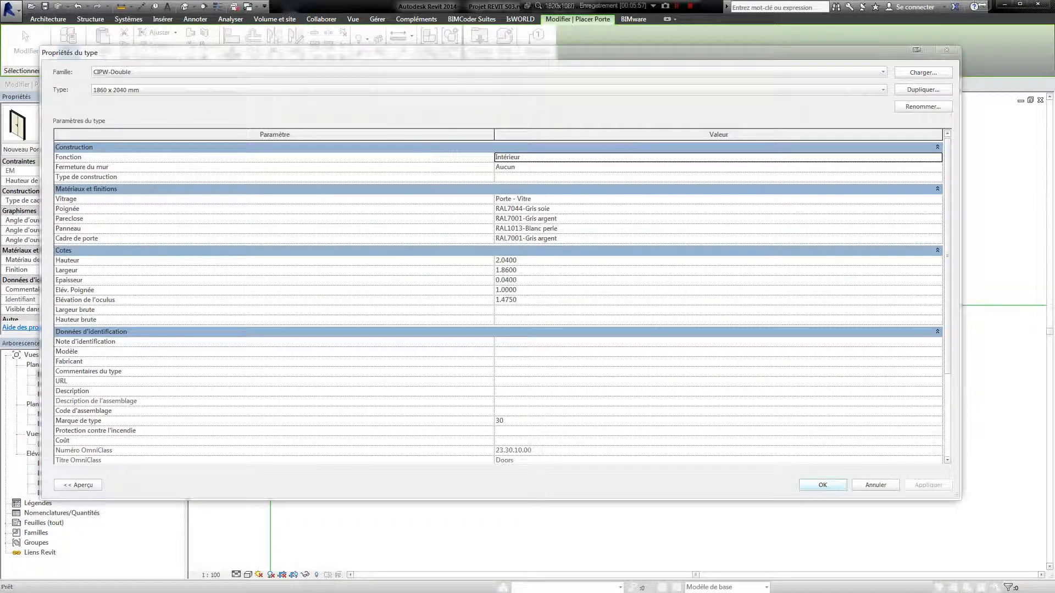
click(926, 74)
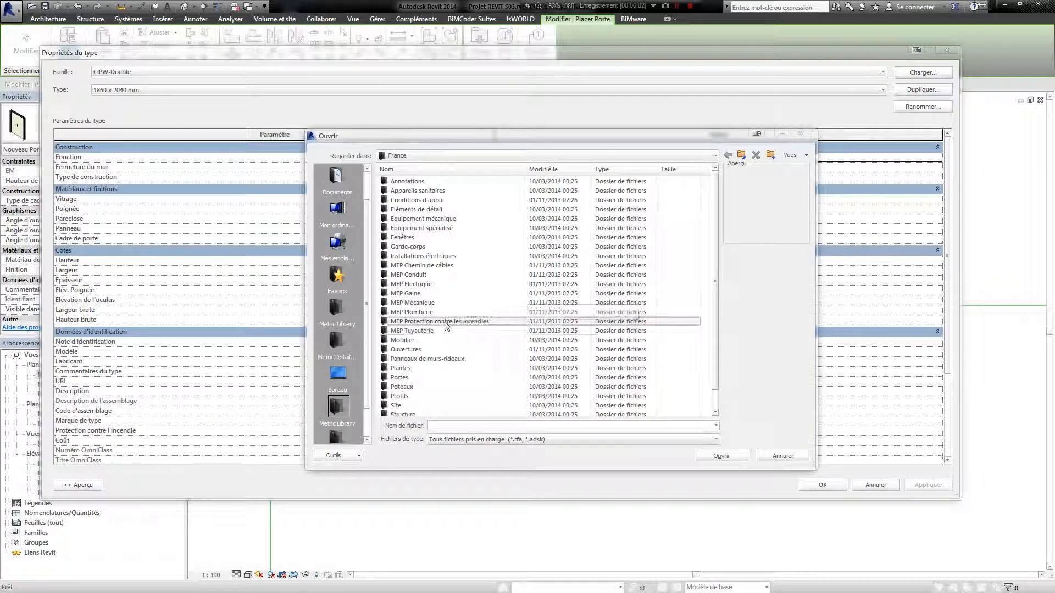
double_click(437, 378)
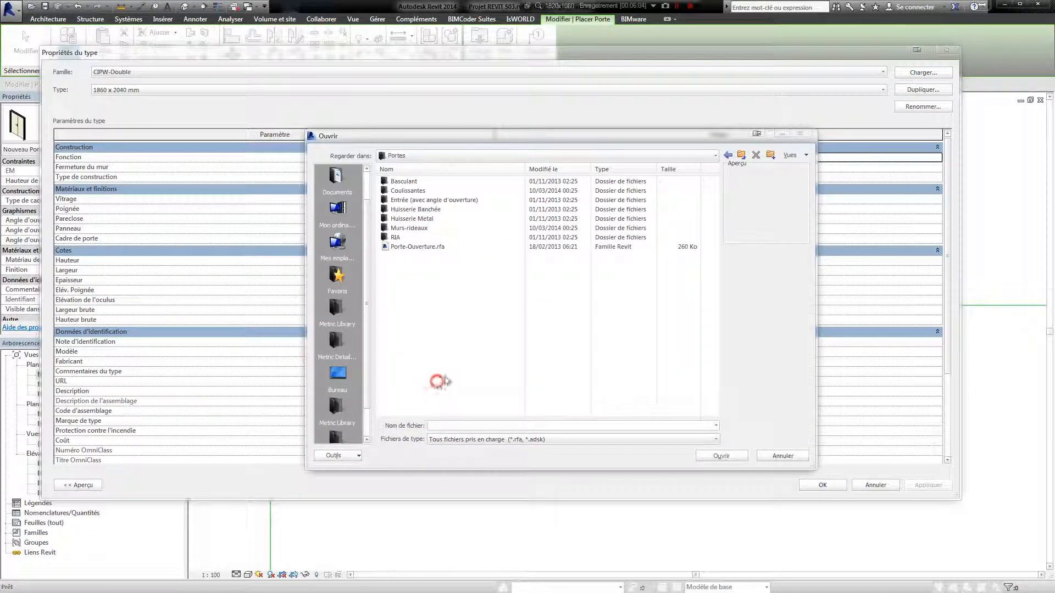
- Look through the door families in the Basculant and Huisserie Banchée folders
double_click(481, 183)
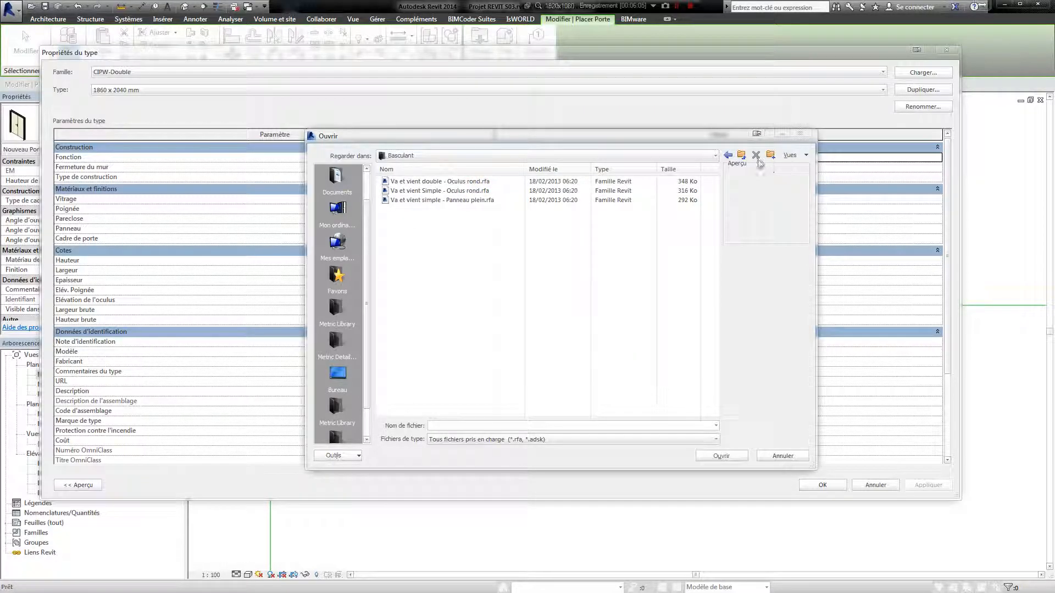
click(741, 155)
double_click(458, 210)
click(488, 181)
click(464, 256)
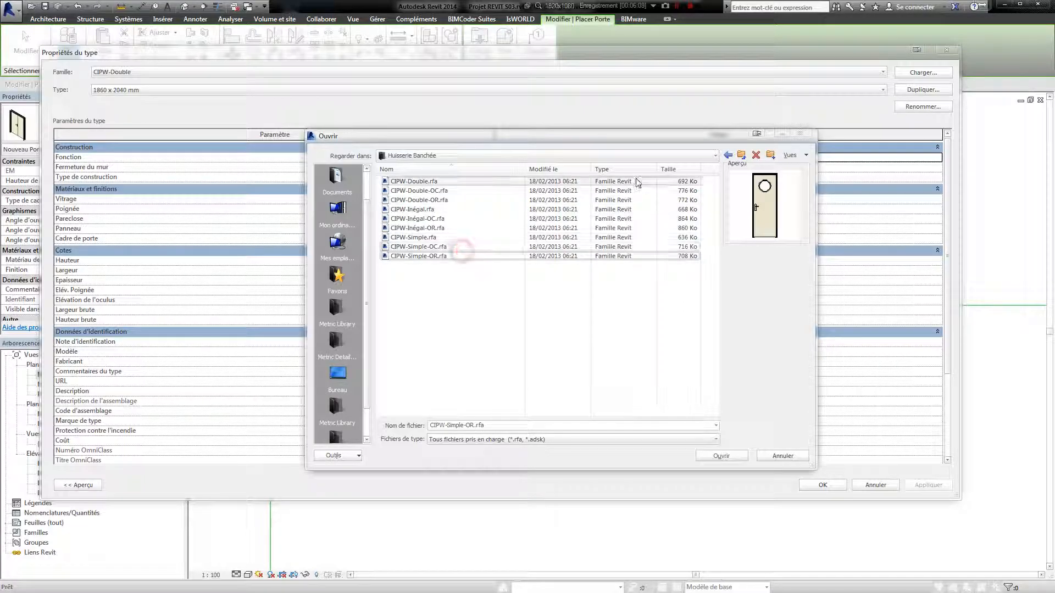
- Look through the door families in the Huisserie Metal folder, comparing the previews of the solid, unequal and glazed models
click(741, 155)
double_click(461, 218)
click(482, 218)
click(479, 245)
click(467, 284)
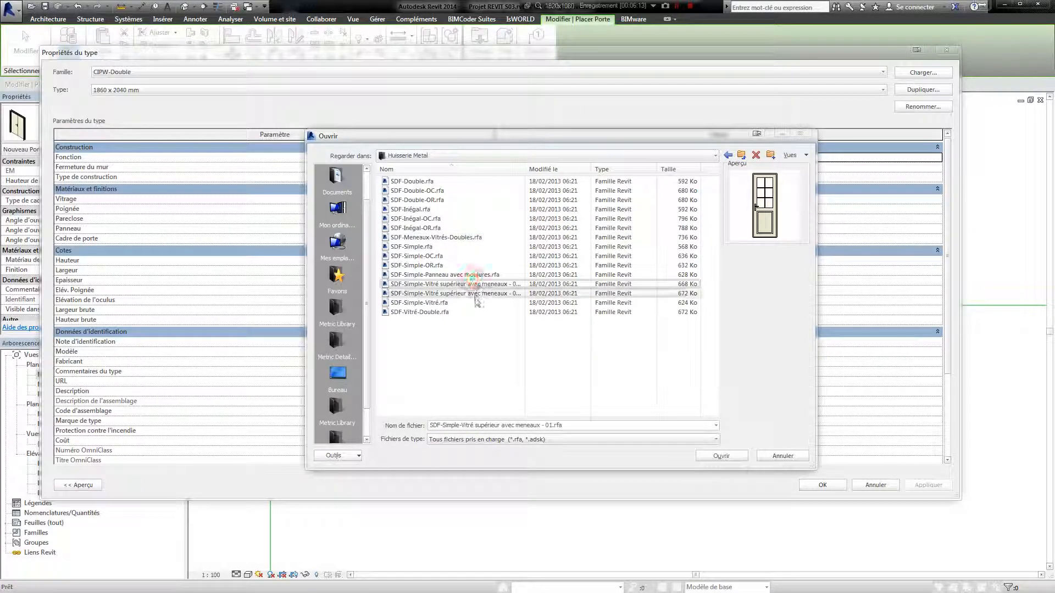
click(467, 275)
click(473, 227)
click(471, 200)
click(474, 191)
click(475, 182)
click(474, 190)
click(476, 219)
click(477, 247)
click(479, 284)
click(480, 312)
click(478, 303)
click(479, 312)
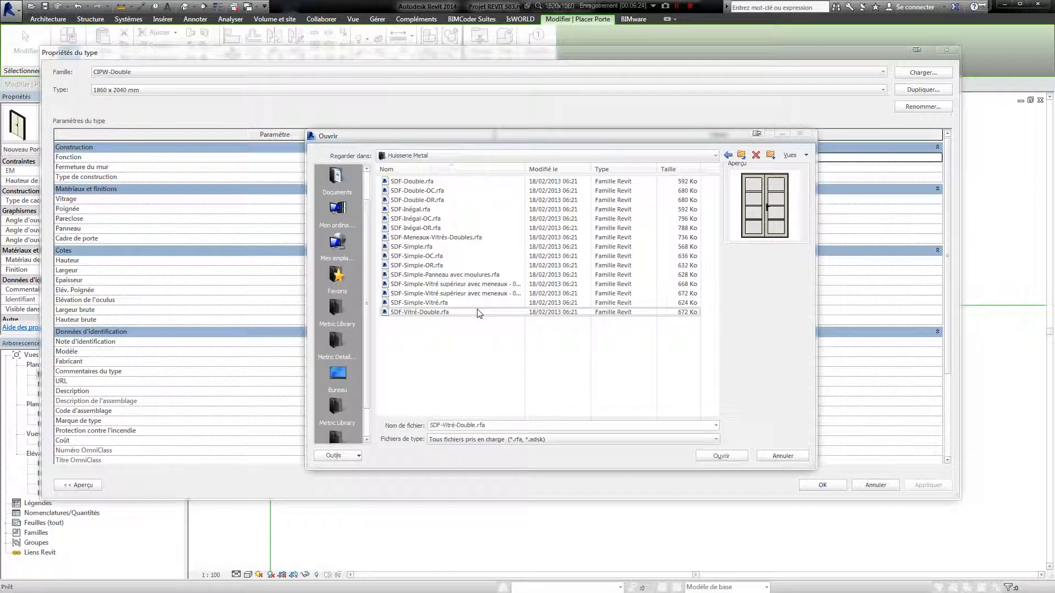
click(482, 293)
click(483, 284)
- Check the Coulissantes and Murs-rideaux folders for a suitable door family
click(741, 154)
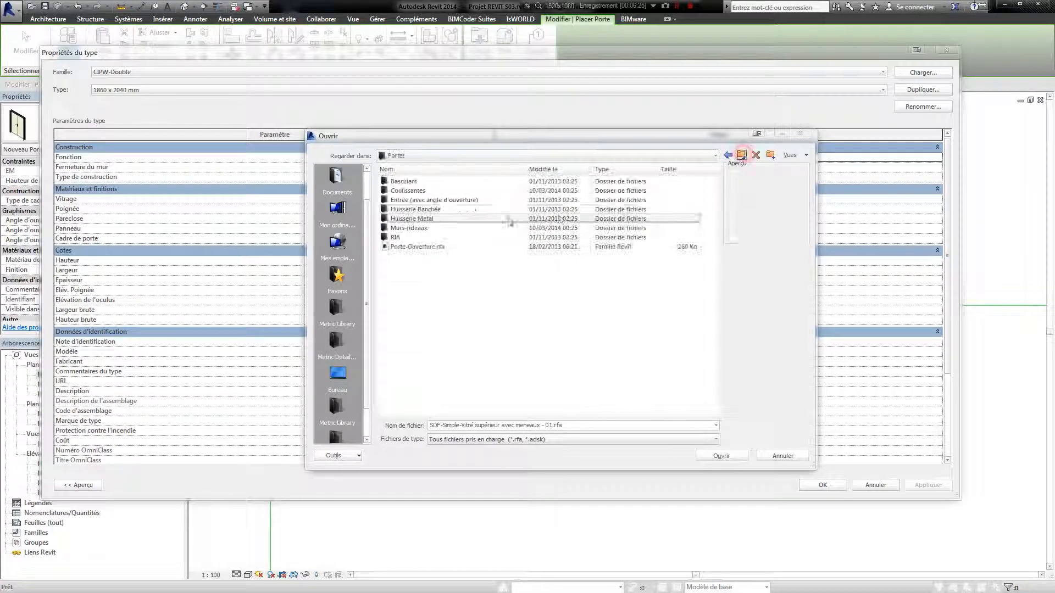
double_click(456, 191)
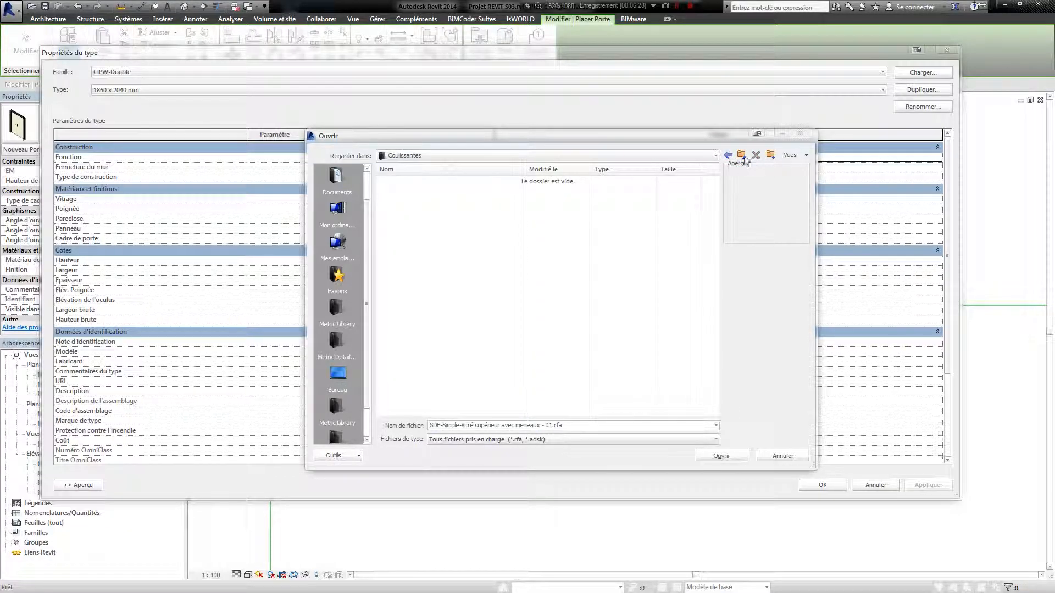
click(742, 156)
double_click(443, 227)
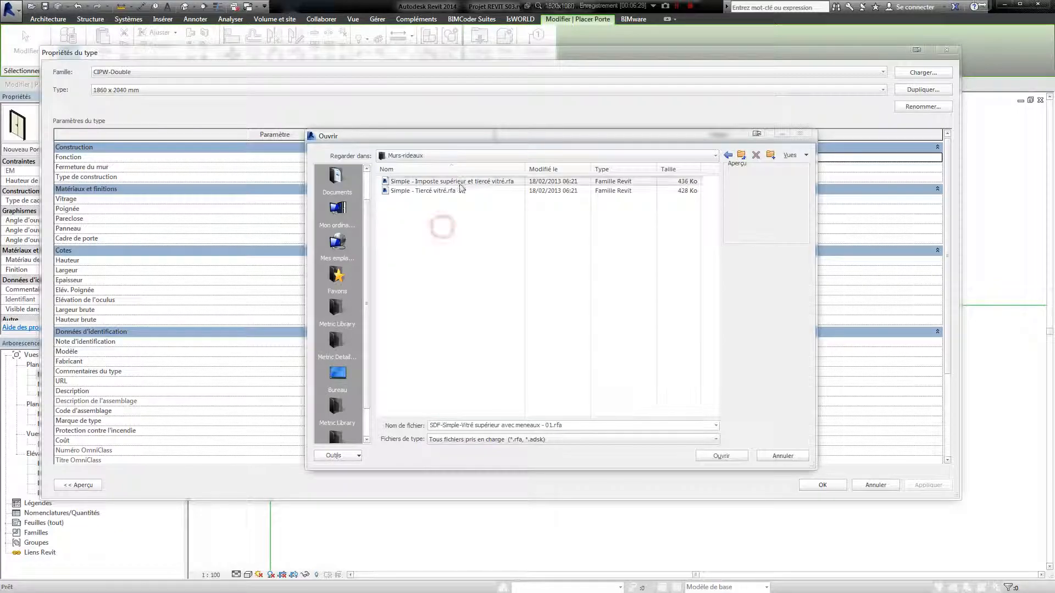
click(458, 191)
click(456, 182)
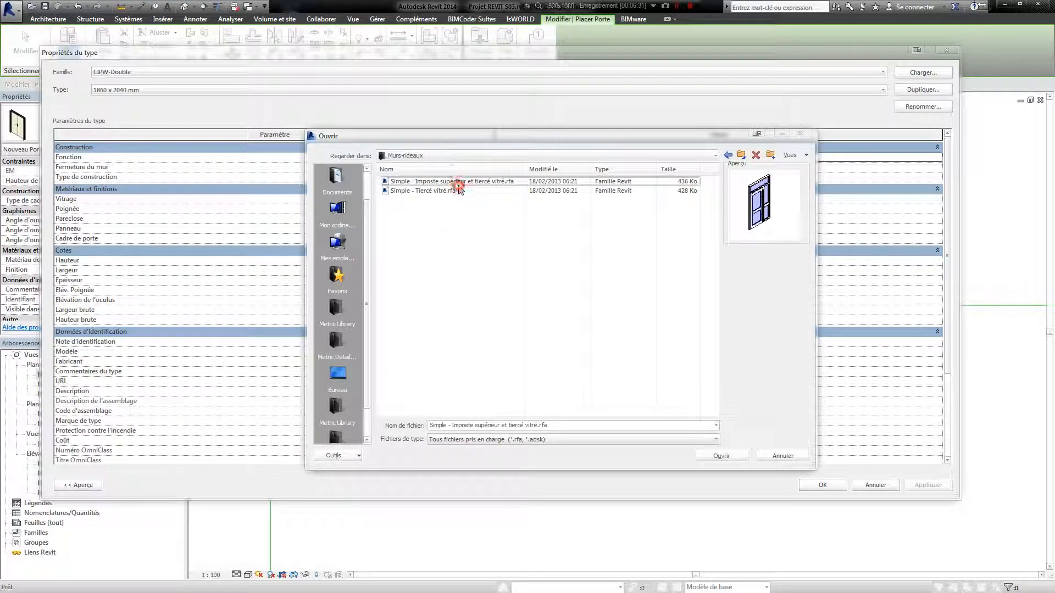
click(741, 156)
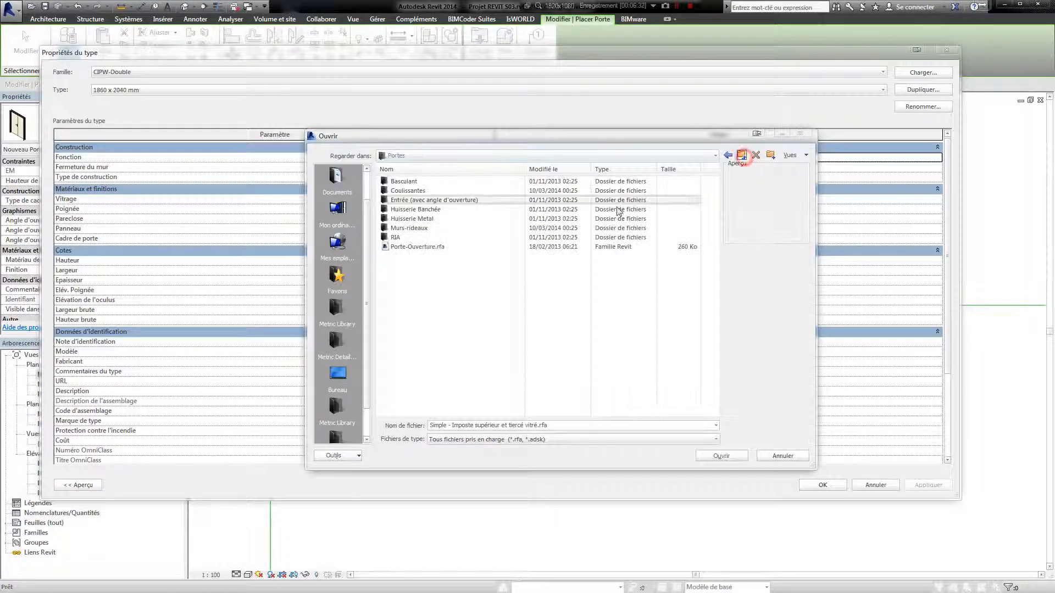
- Load the SDF-Vitré-Double door family from the Huisserie Metal folder and accept it as the door family for placement
double_click(460, 219)
click(459, 212)
click(448, 256)
click(445, 275)
click(450, 304)
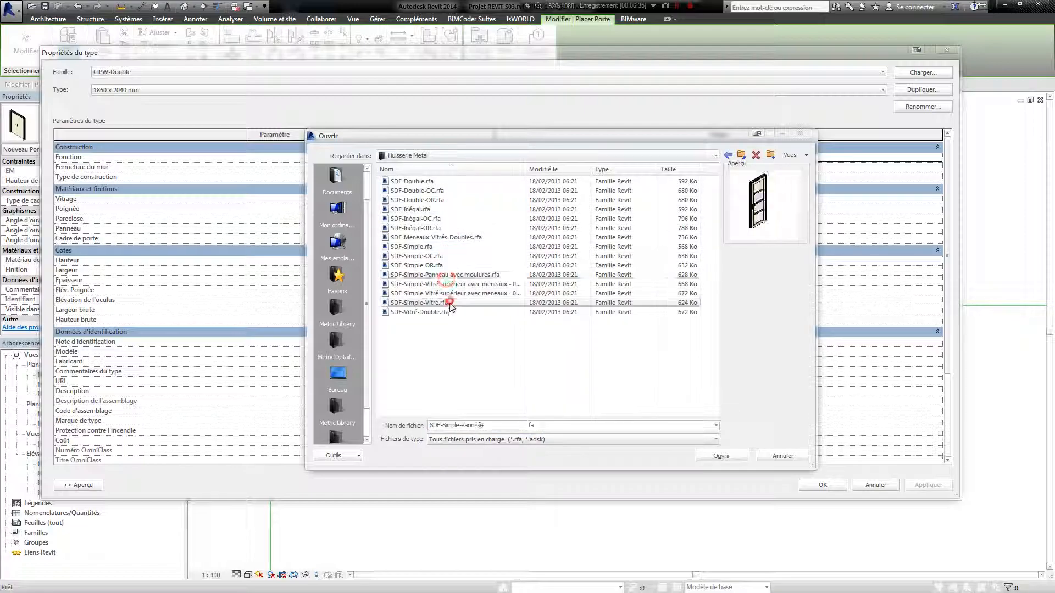
click(443, 313)
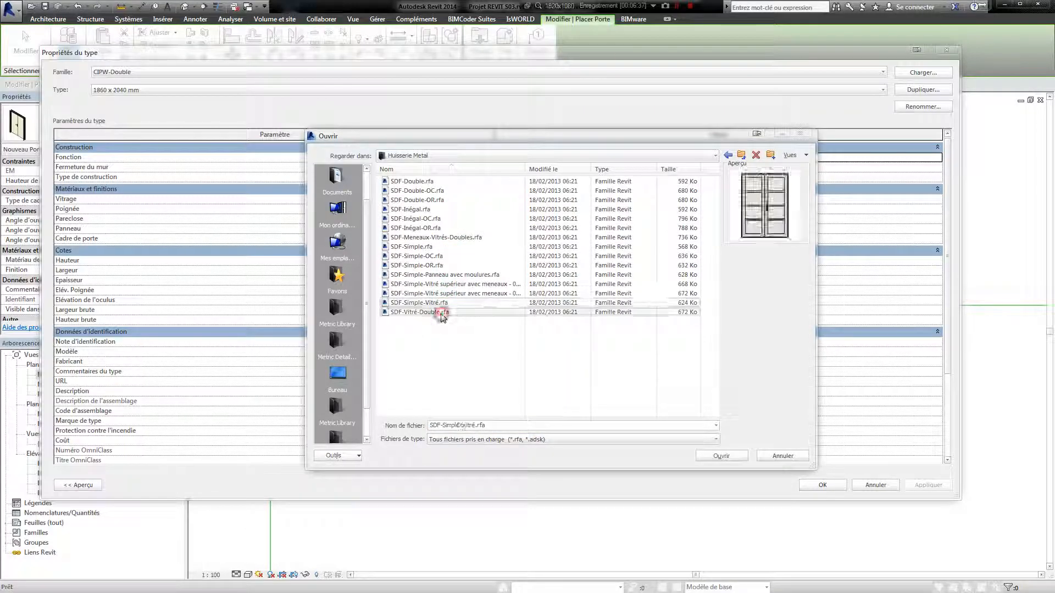
click(724, 456)
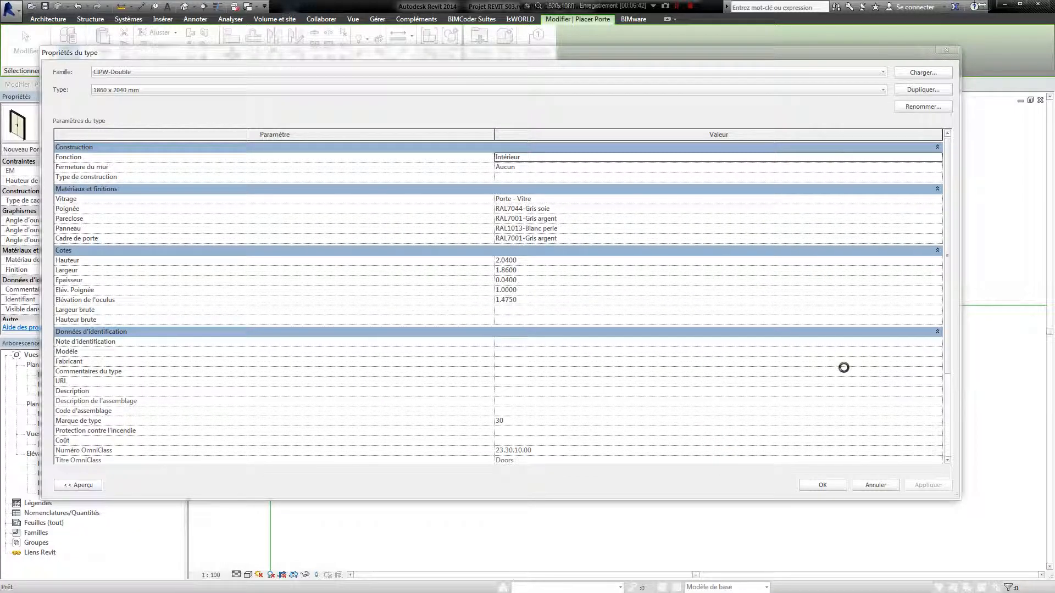
click(822, 485)
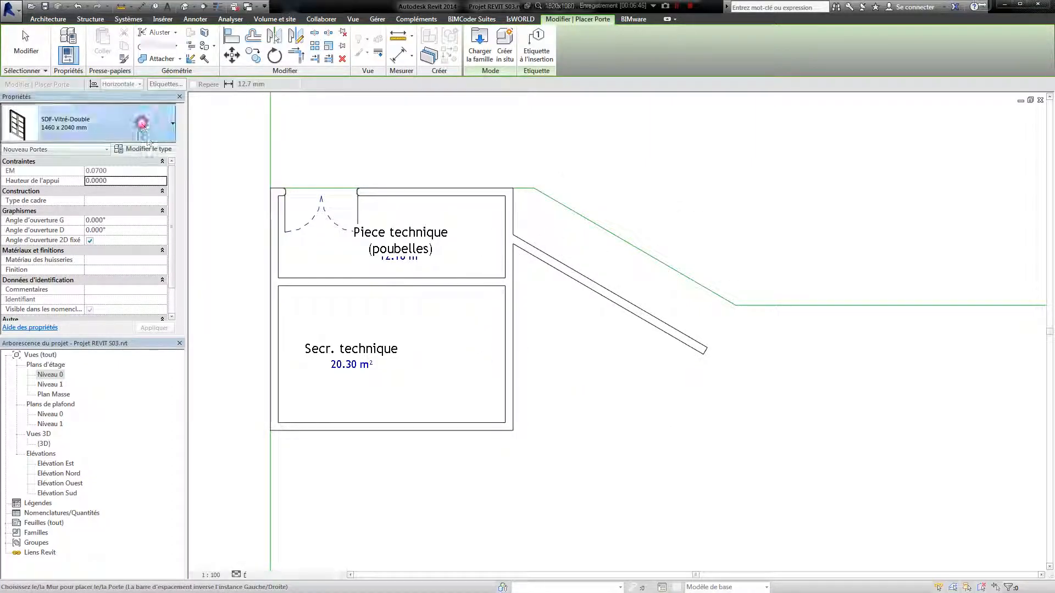
- Place an SDF-Vitré-Double 1860 x 2040 mm door midway along the oblique wall and flip it to swing to the inner side
click(137, 122)
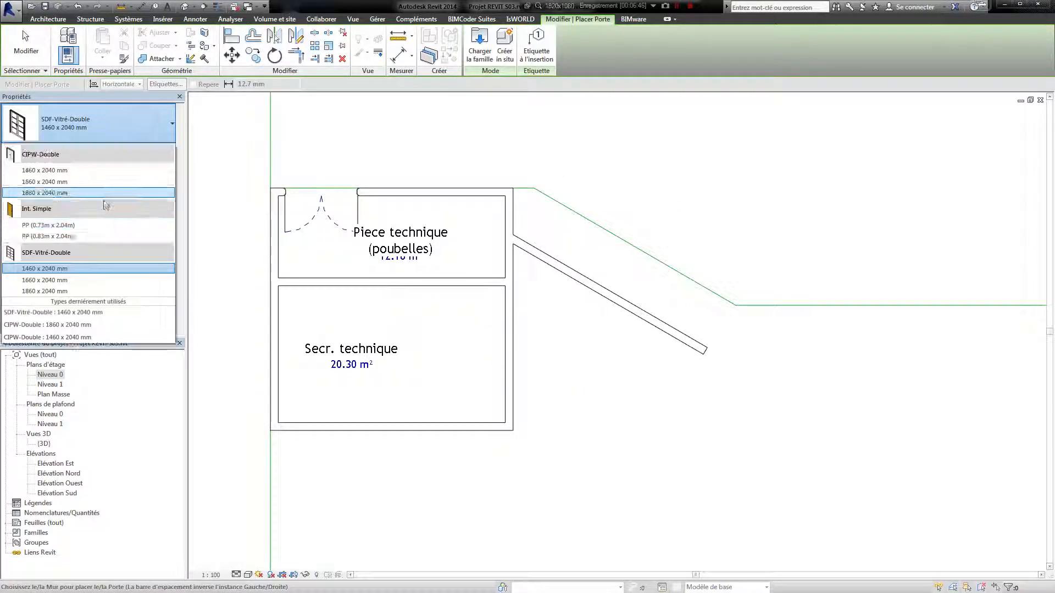
click(83, 292)
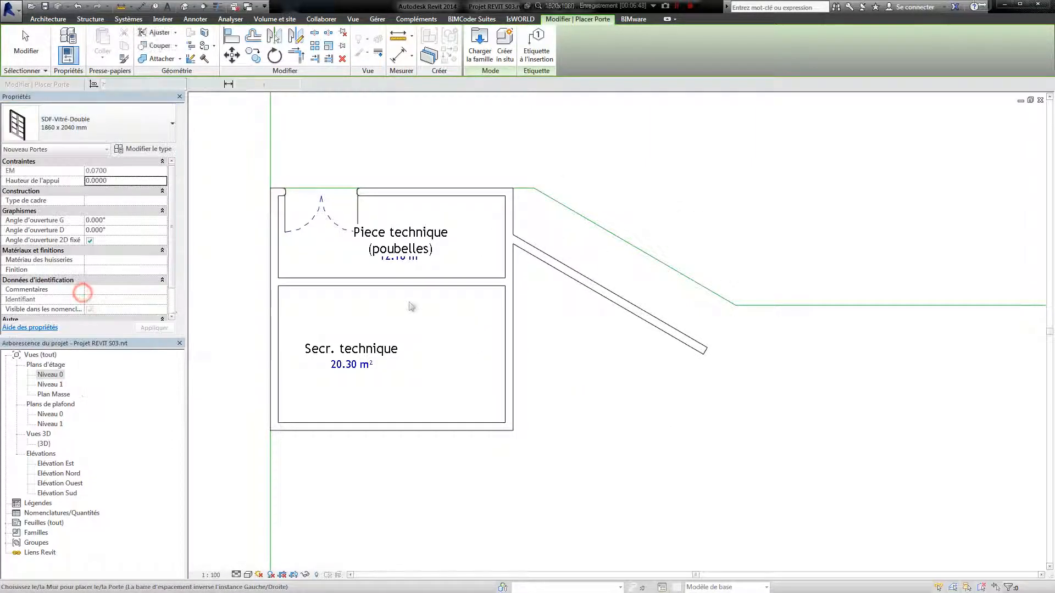
click(617, 293)
middle_drag(600, 314, 595, 414)
key(Escape)
scroll(535, 240, up, 2)
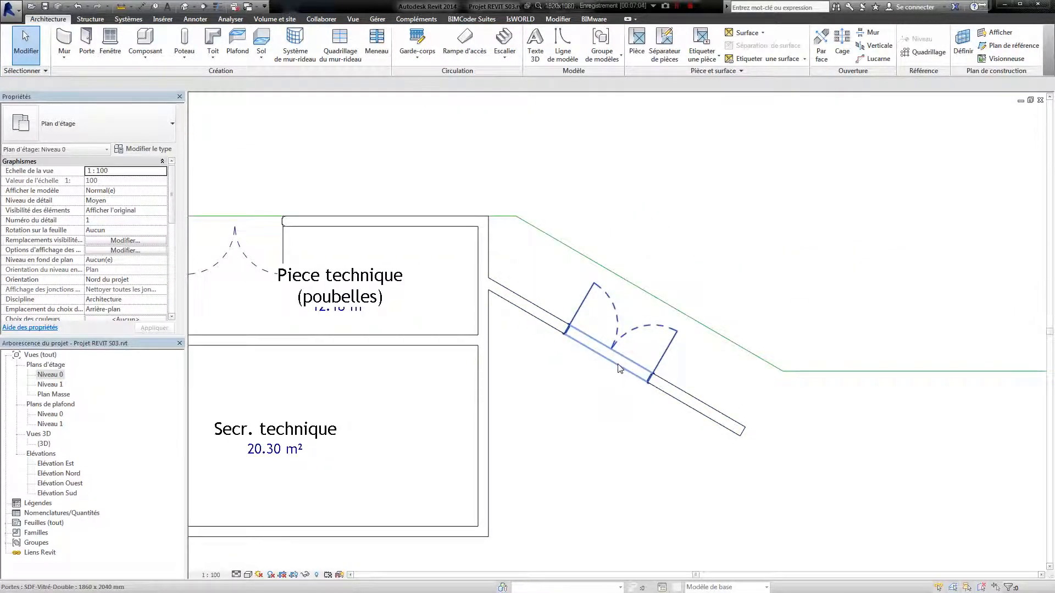
click(620, 369)
click(587, 369)
click(833, 428)
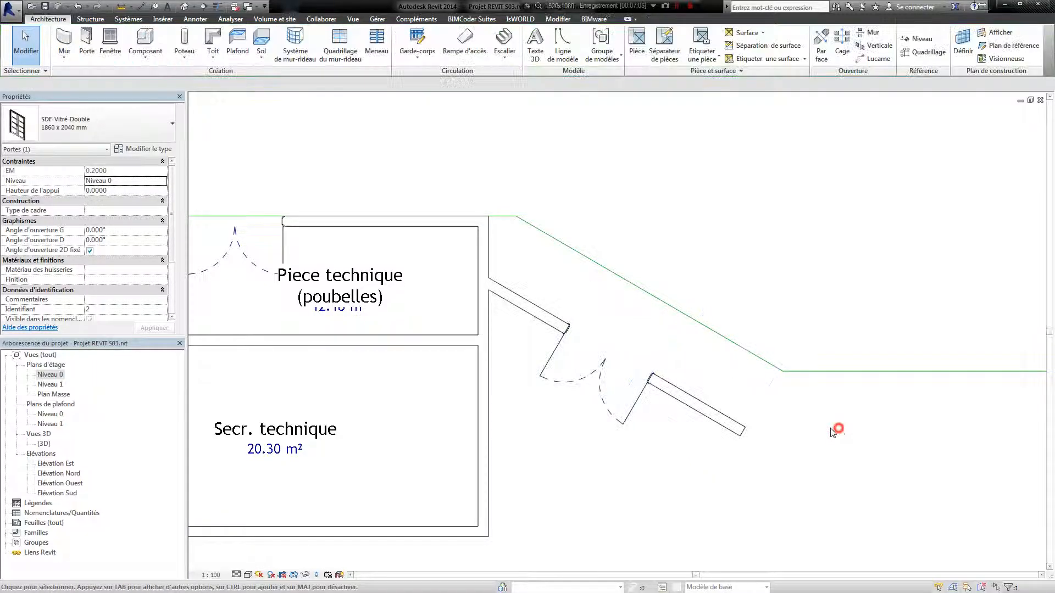
- Move the oblique wall with its door so that its upper end meets the waste room's upper-right corner
click(682, 397)
drag(680, 388, 691, 338)
drag(484, 222, 484, 221)
click(813, 495)
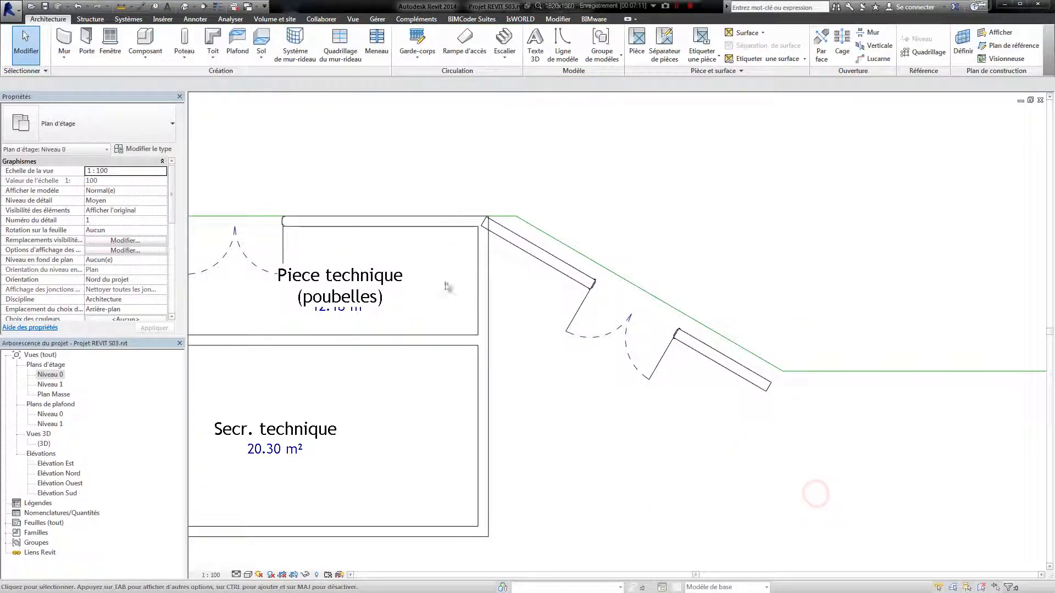
- Delete the oblique wall together with the double door it hosts
scroll(605, 373, up, 3)
click(583, 358)
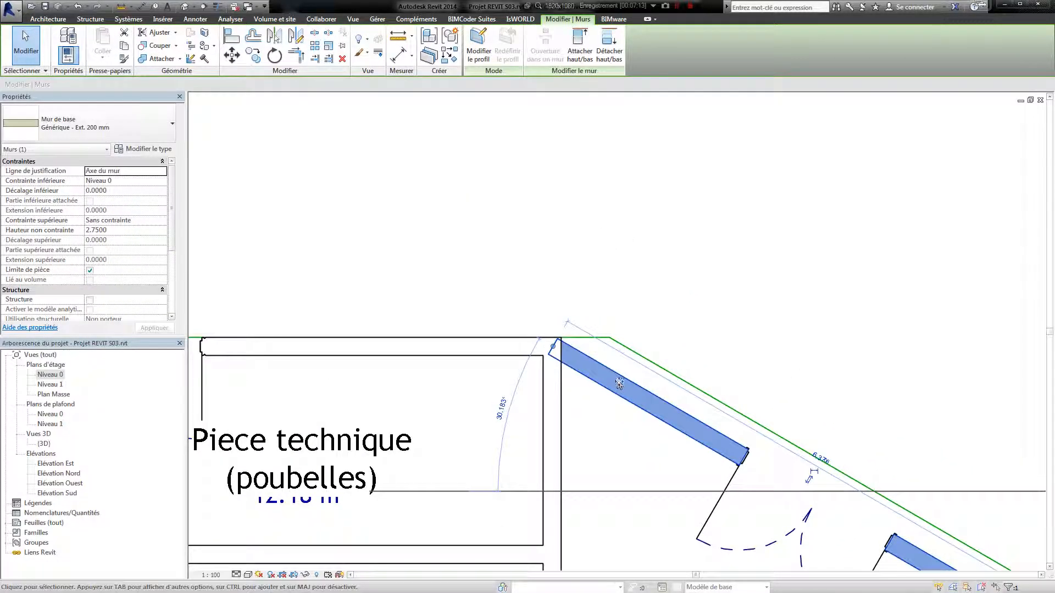
scroll(628, 379, down, 2)
middle_drag(628, 379, 602, 344)
click(589, 345)
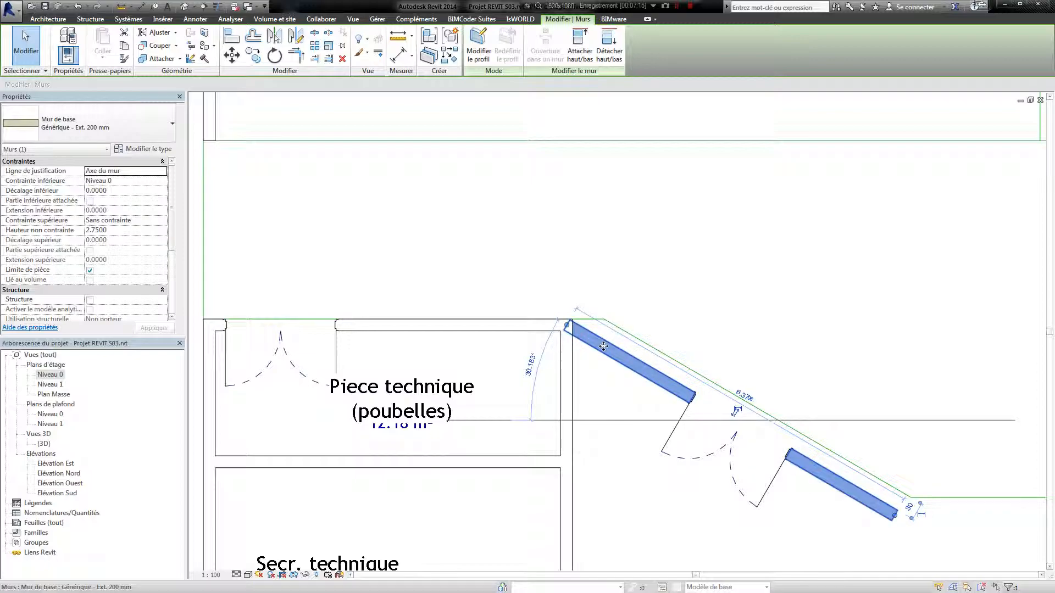
key(Delete)
- Draw a short wall extending from the waste room's upper-right corner, continuing obliquely along the sloping site line to near its lower end
middle_drag(680, 417, 679, 235)
click(64, 43)
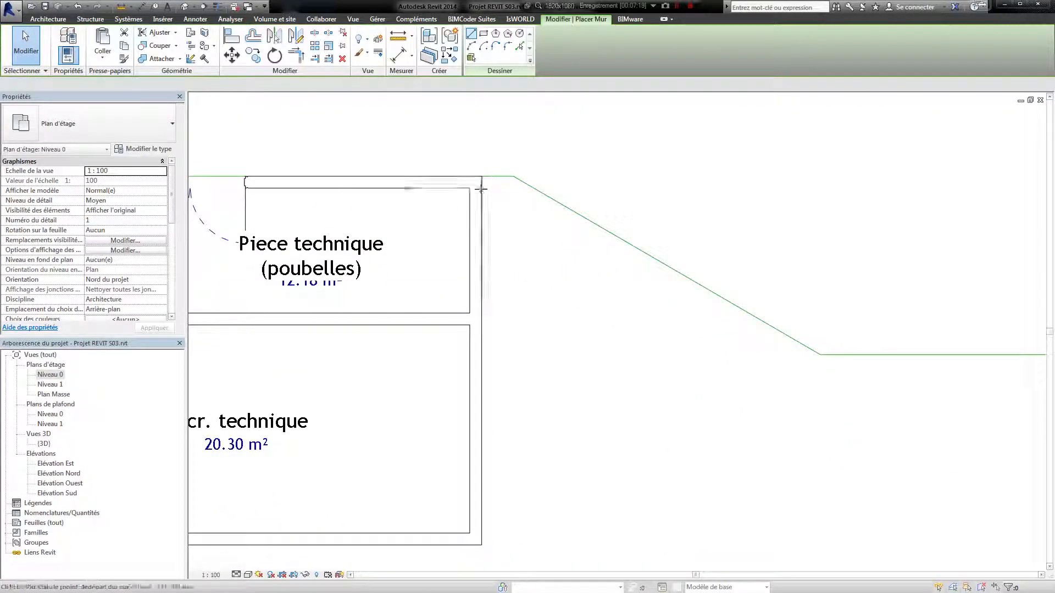
click(481, 177)
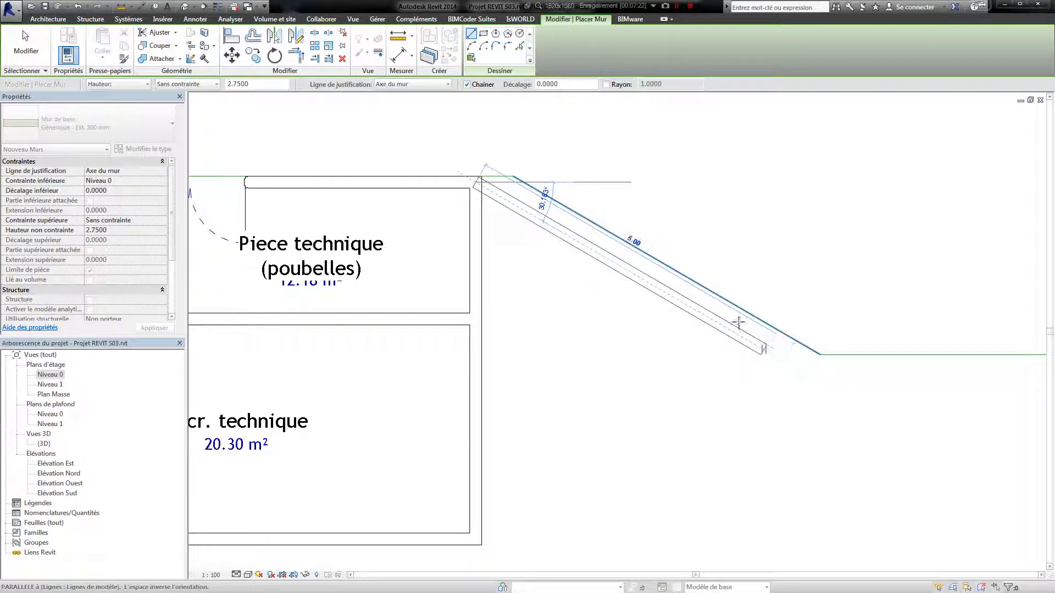
click(512, 182)
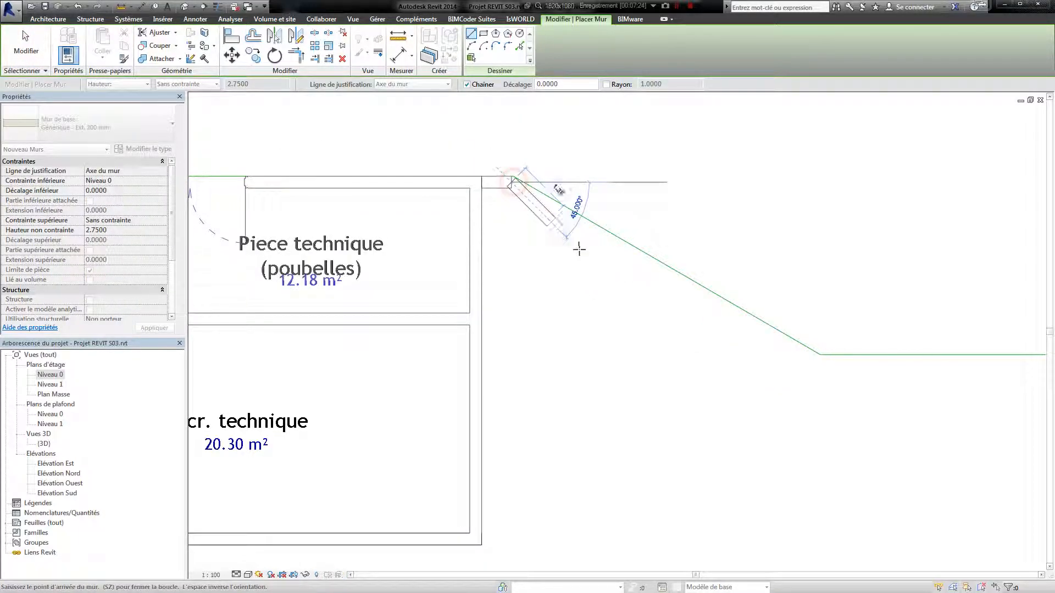
click(809, 356)
key(Escape)
key(Escape)
- Place an SDF-Vitré-Double 1860 x 2040 mm door near the middle of the new oblique wall, swinging to the inner side
middle_drag(511, 273, 432, 232)
click(88, 42)
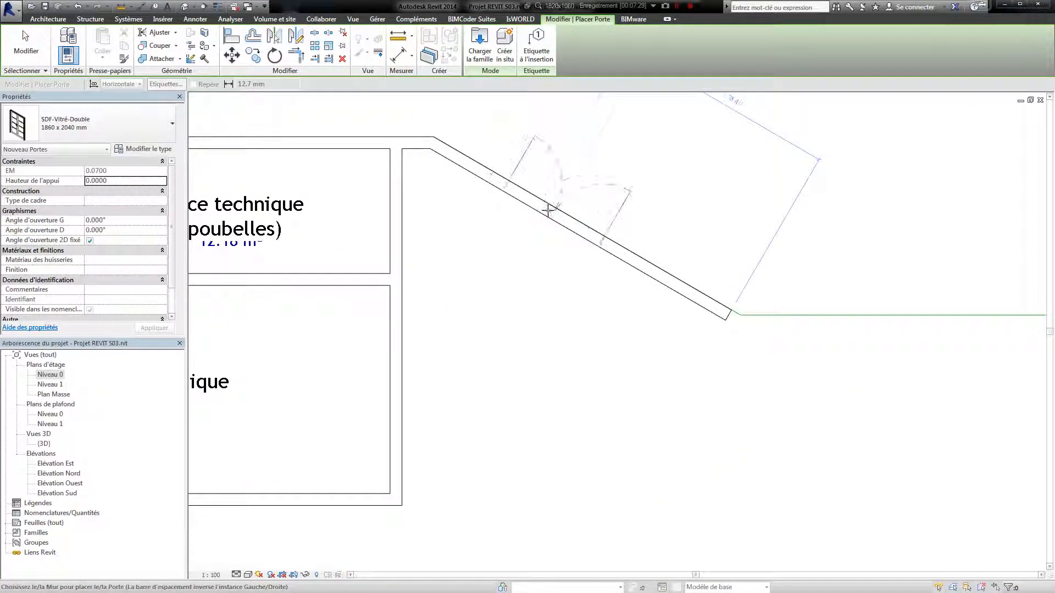
click(620, 279)
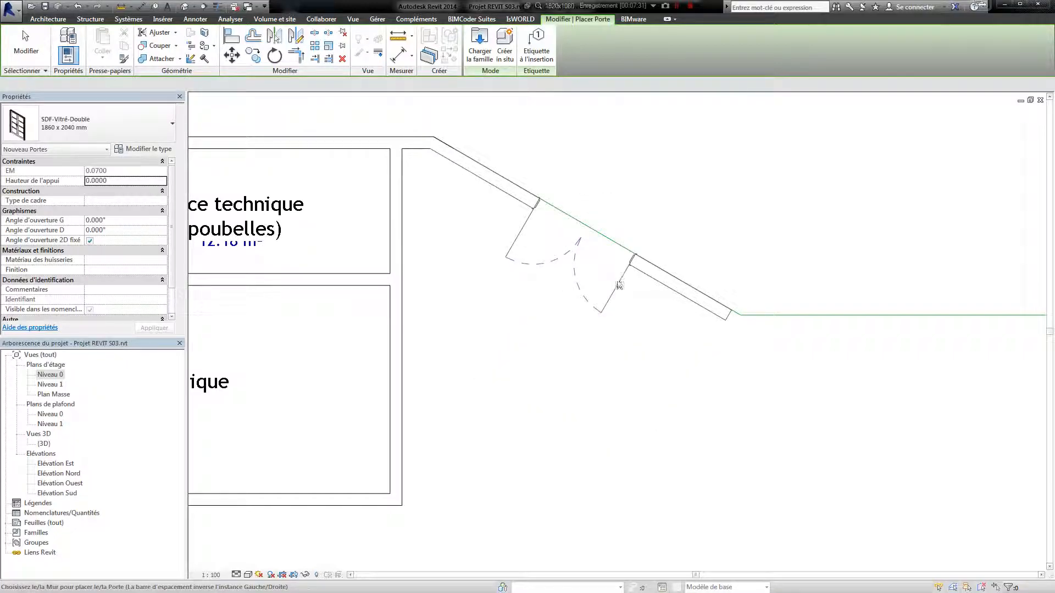
key(Escape)
key(Escape)
middle_drag(546, 228, 543, 187)
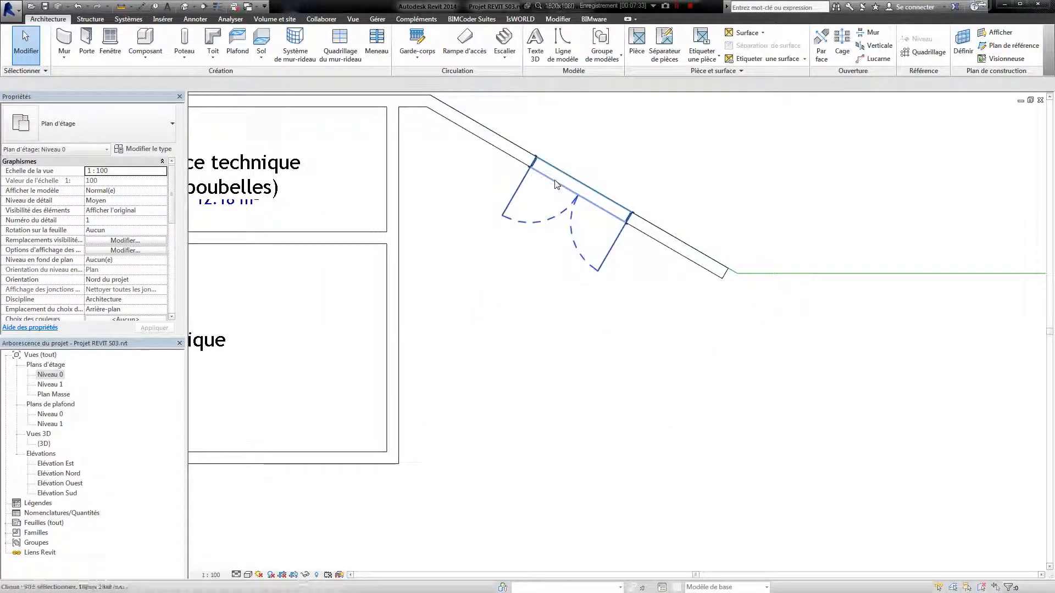
- Delete the double glazed door from the new oblique wall
click(576, 182)
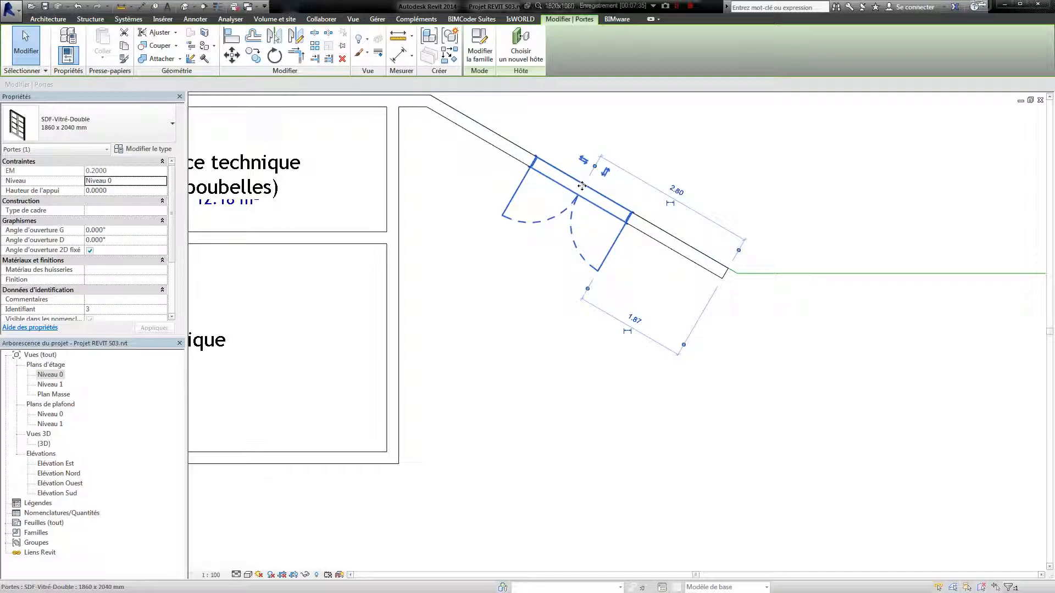
key(Delete)
middle_drag(582, 238, 556, 309)
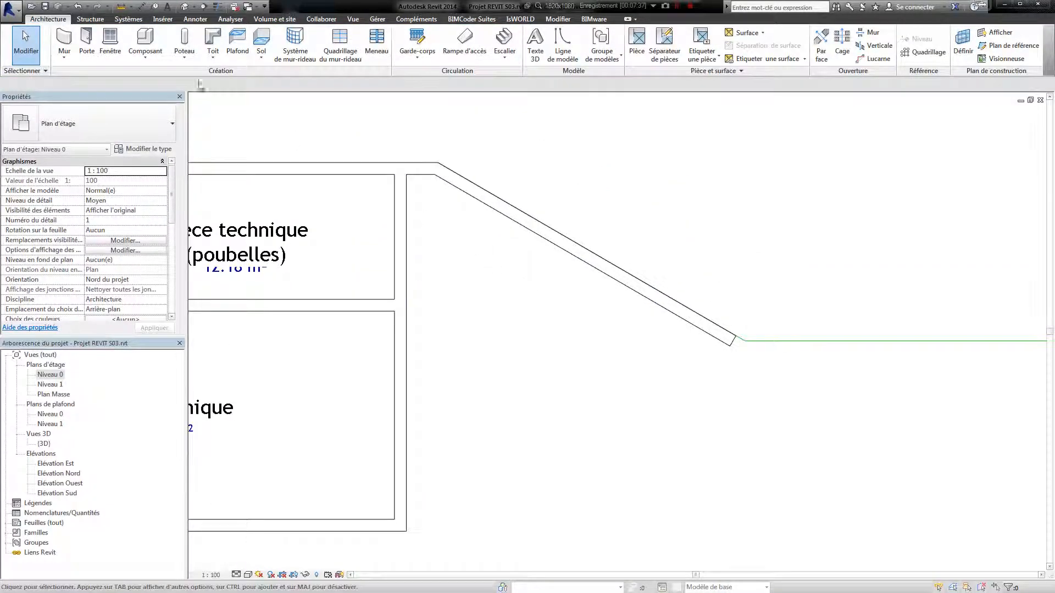
- Start placing a door and open the Huisserie Metal folder of the Portes library to load another family
click(86, 41)
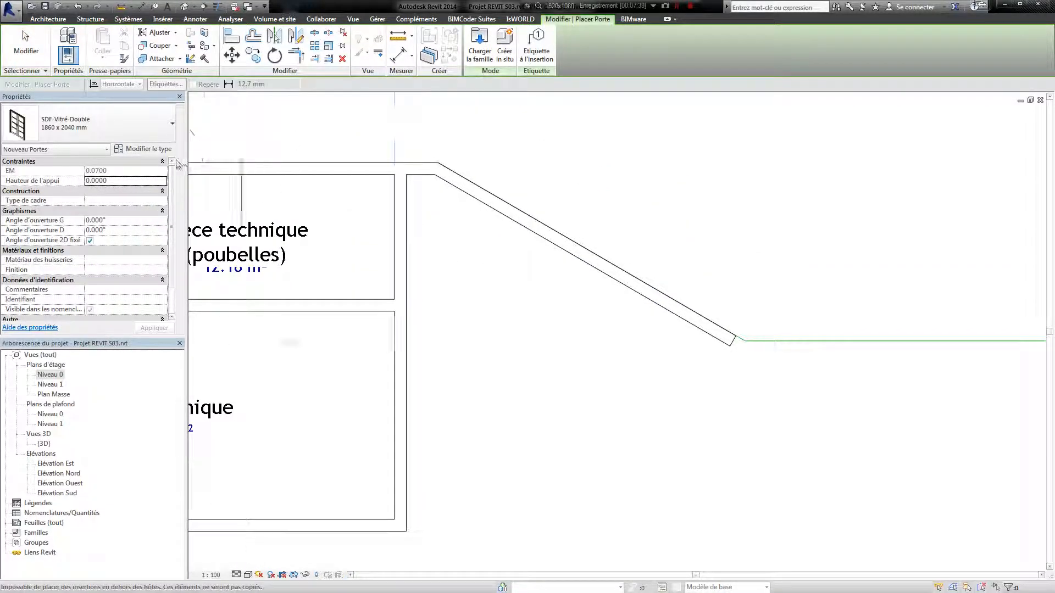
click(144, 150)
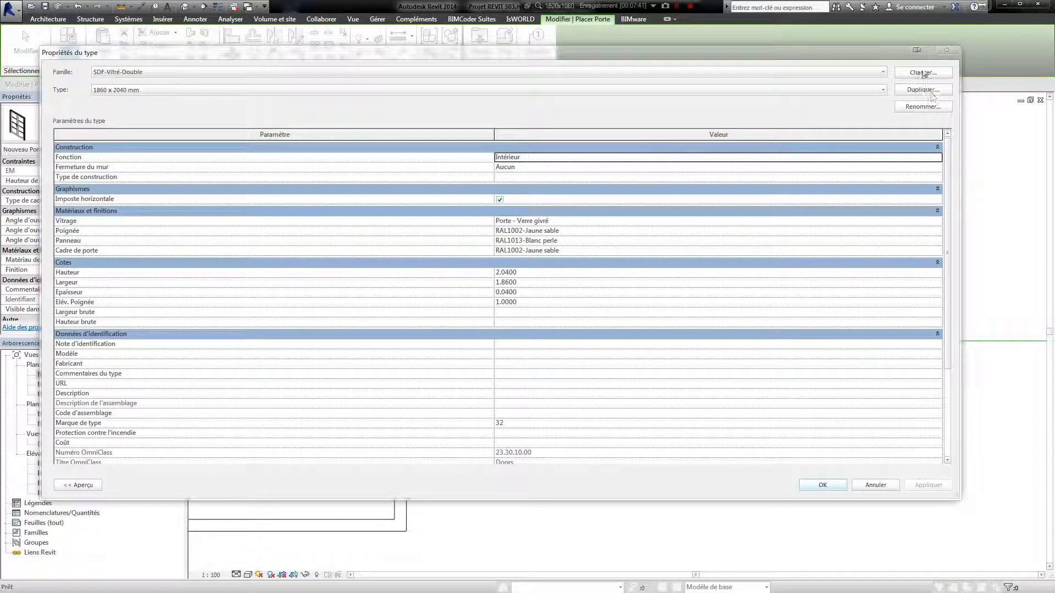
click(922, 73)
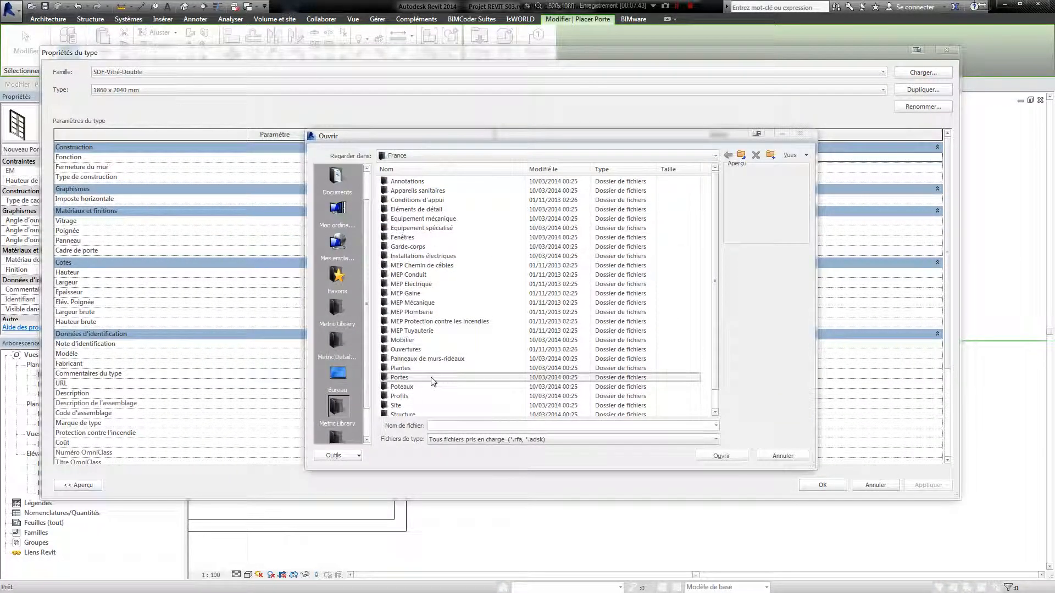
double_click(425, 378)
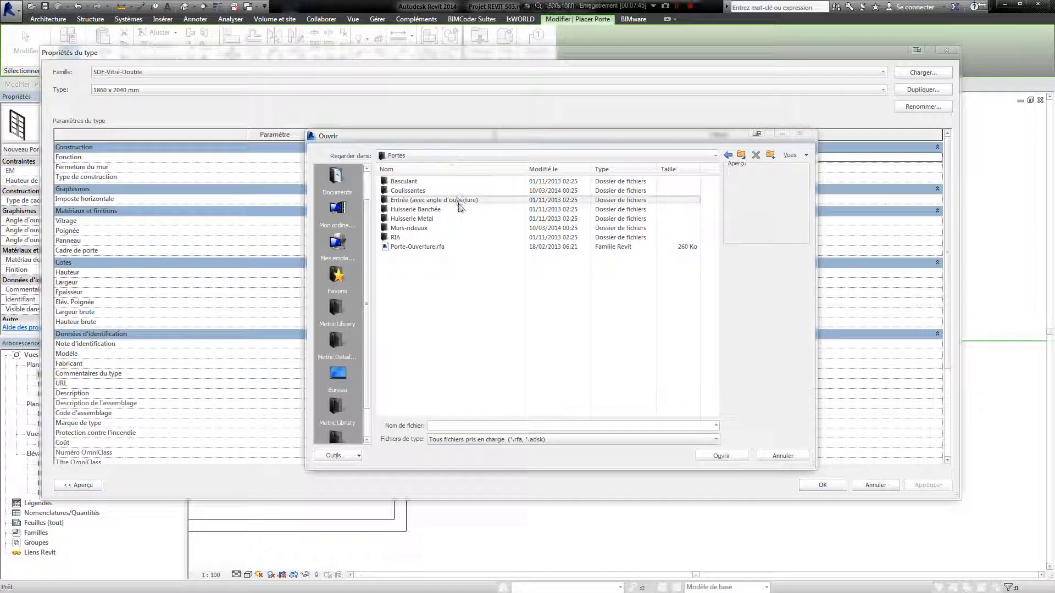
double_click(462, 218)
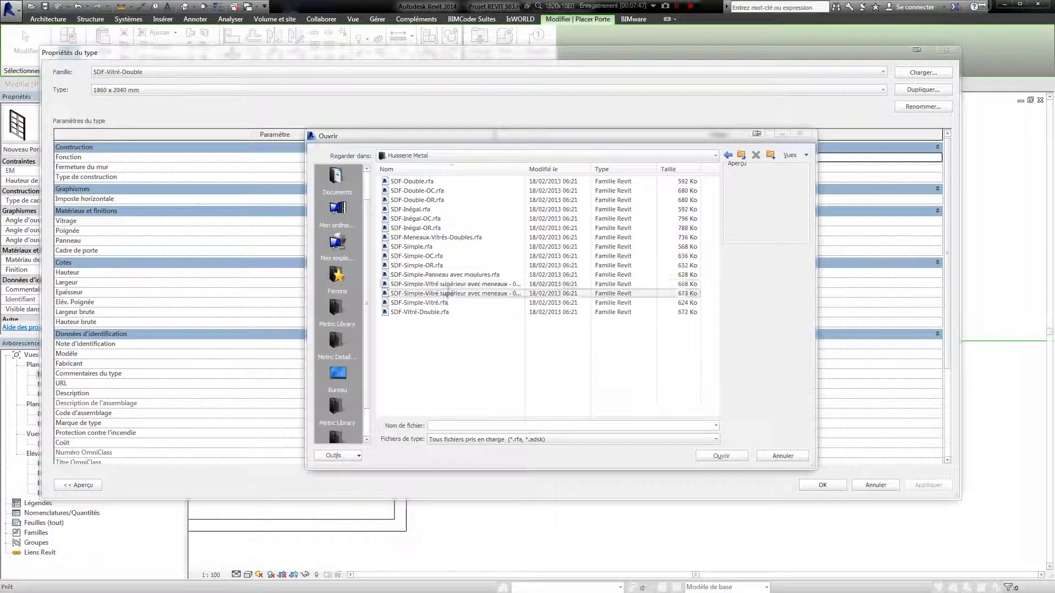
- Examine the previews of the SDF door families in the Huisserie Metal folder to find a suitable model
click(448, 200)
click(448, 211)
click(448, 219)
click(446, 228)
click(445, 236)
click(445, 256)
click(449, 275)
click(457, 294)
click(462, 303)
click(463, 294)
click(463, 285)
click(464, 276)
click(462, 294)
click(457, 323)
click(458, 314)
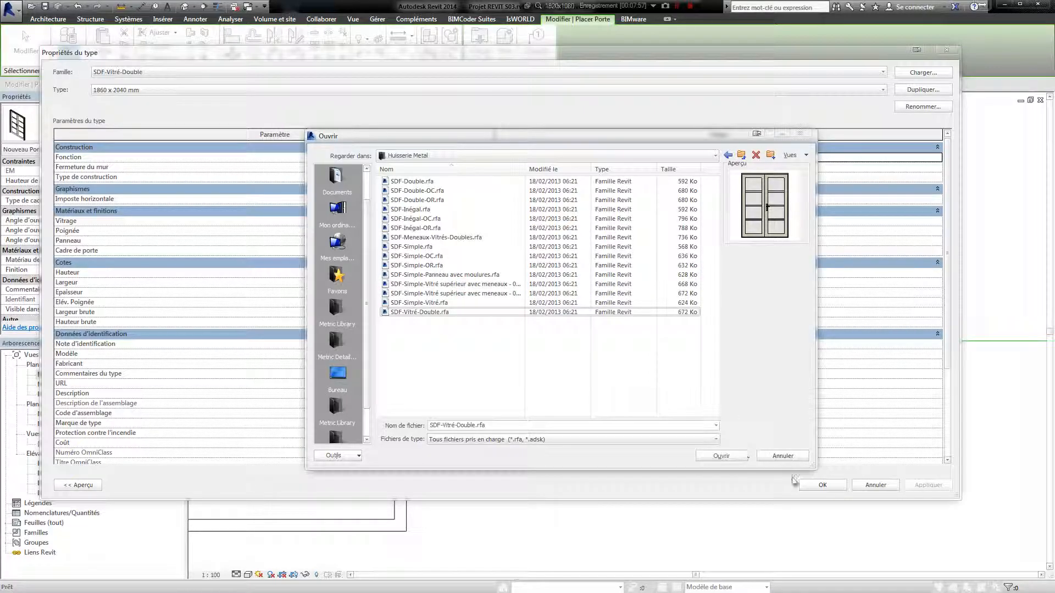
- Load the SDF-Simple-Vitré door family
click(455, 303)
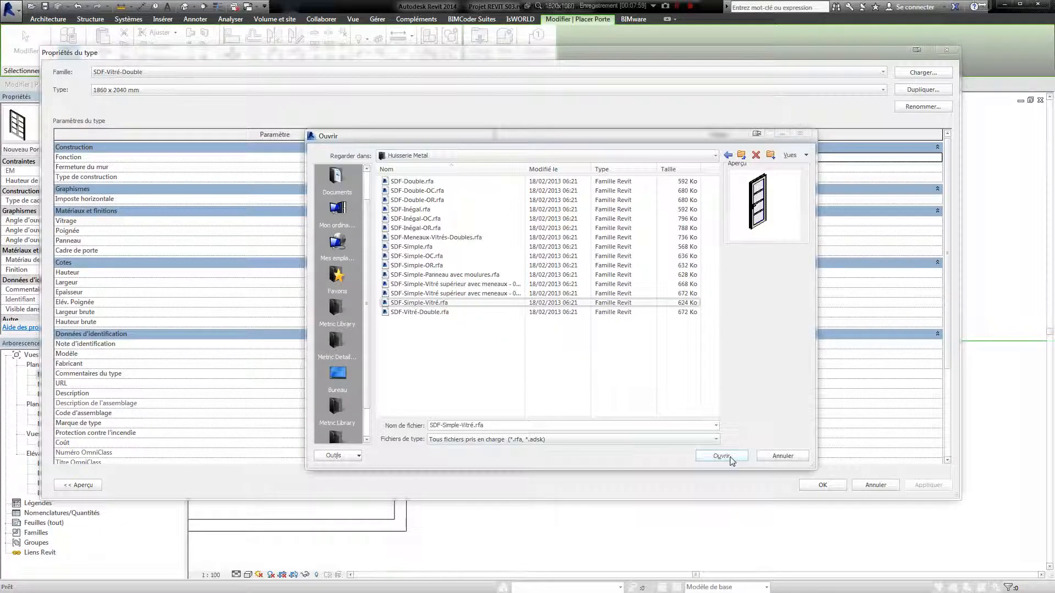
click(730, 457)
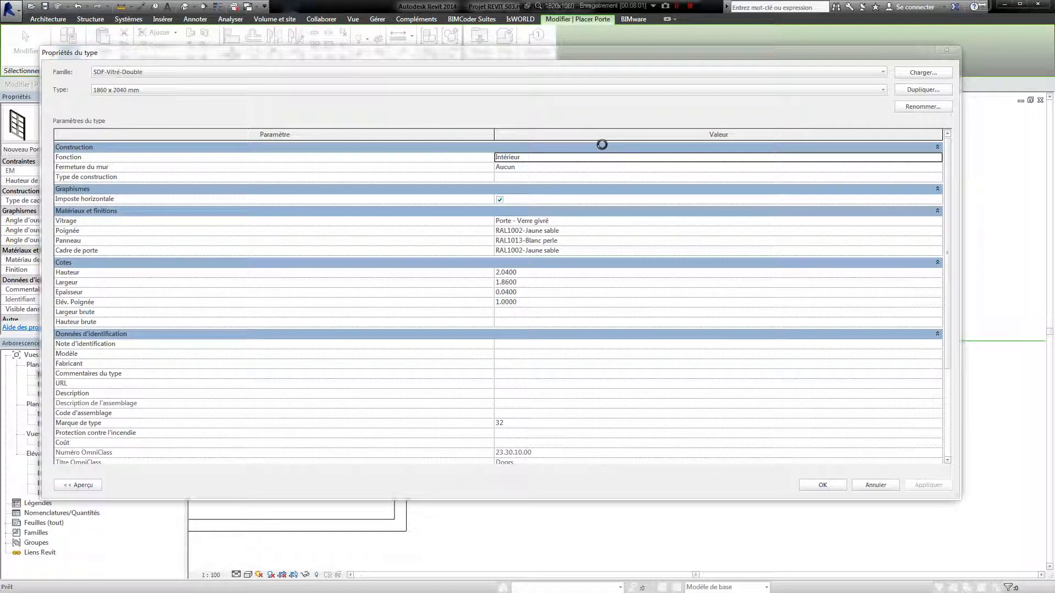
- Place a 930 x 2040 mm SDF-Simple-Vitré door near the upper end of the oblique entrance wall
click(911, 73)
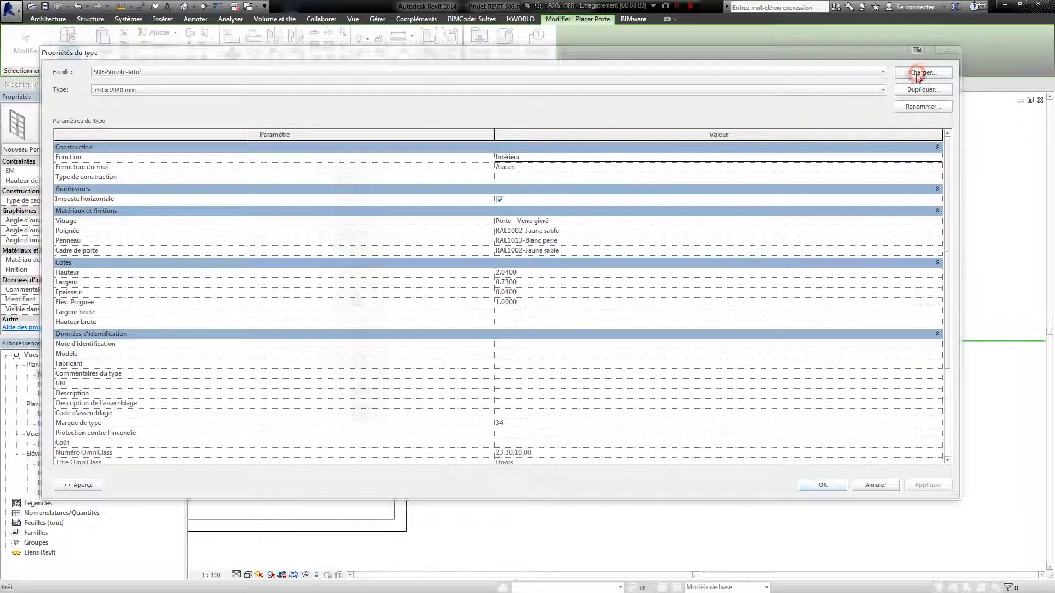
click(775, 457)
click(822, 485)
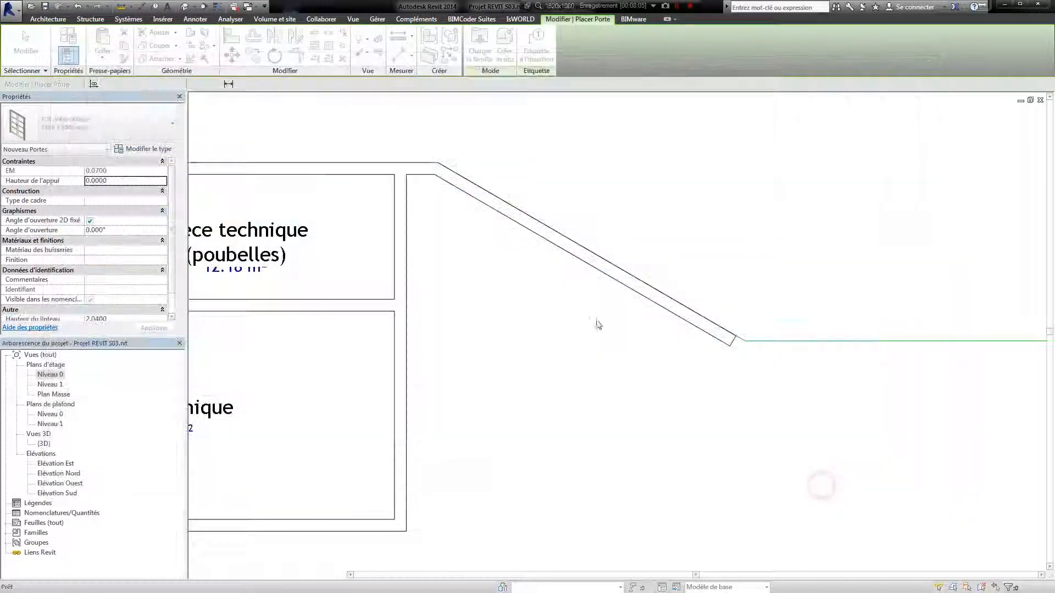
click(91, 125)
click(88, 291)
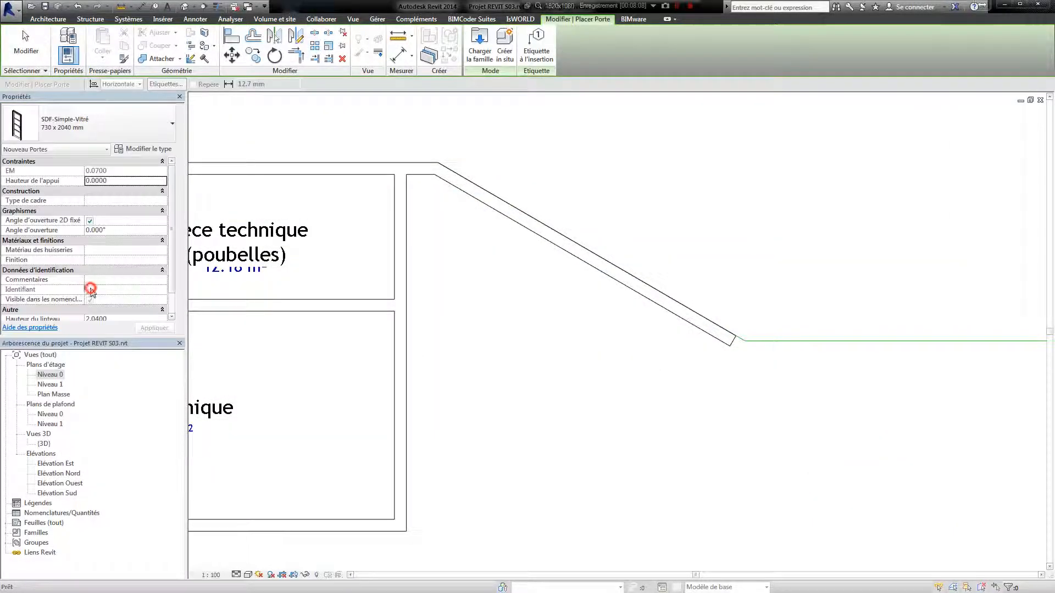
click(500, 208)
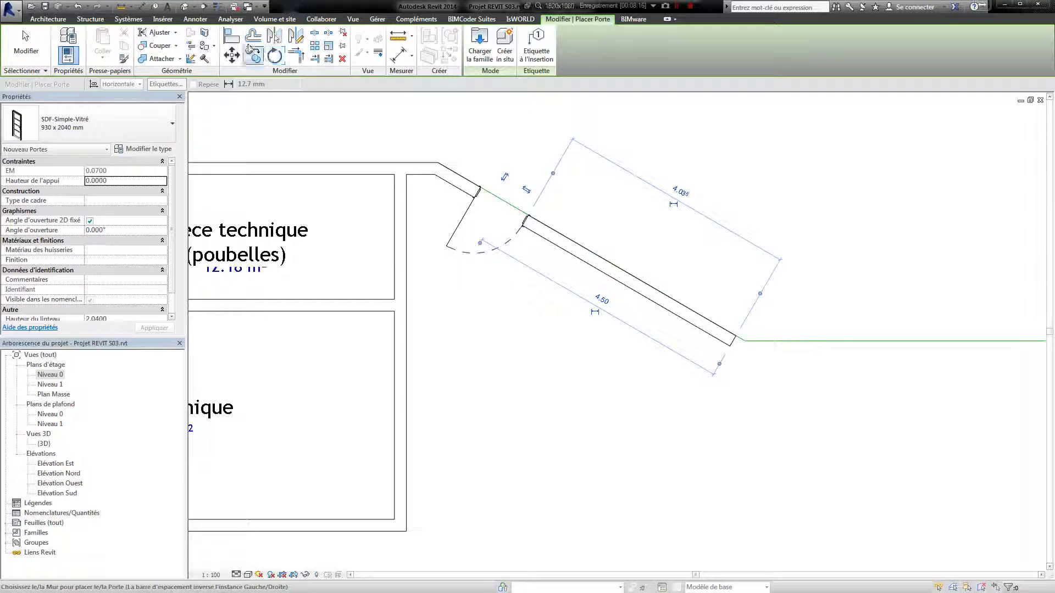
- Draw a Générique - Ext. 200 mm wall about 3.20 m eastward from the technical rooms, continuing up to the oblique wall to enclose the entrance vestibule
click(48, 20)
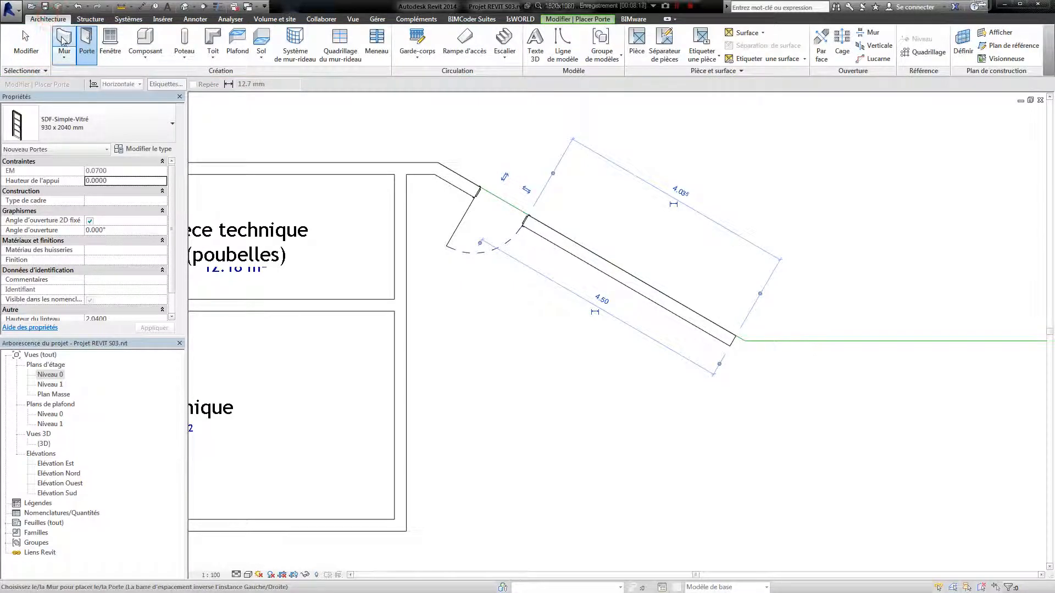
click(87, 39)
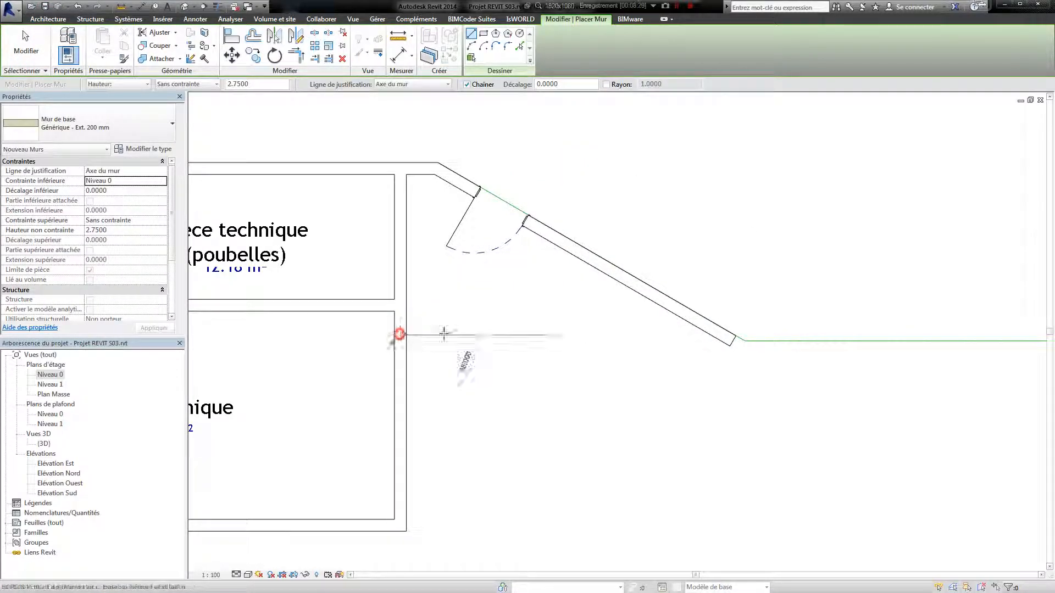
click(400, 334)
click(591, 336)
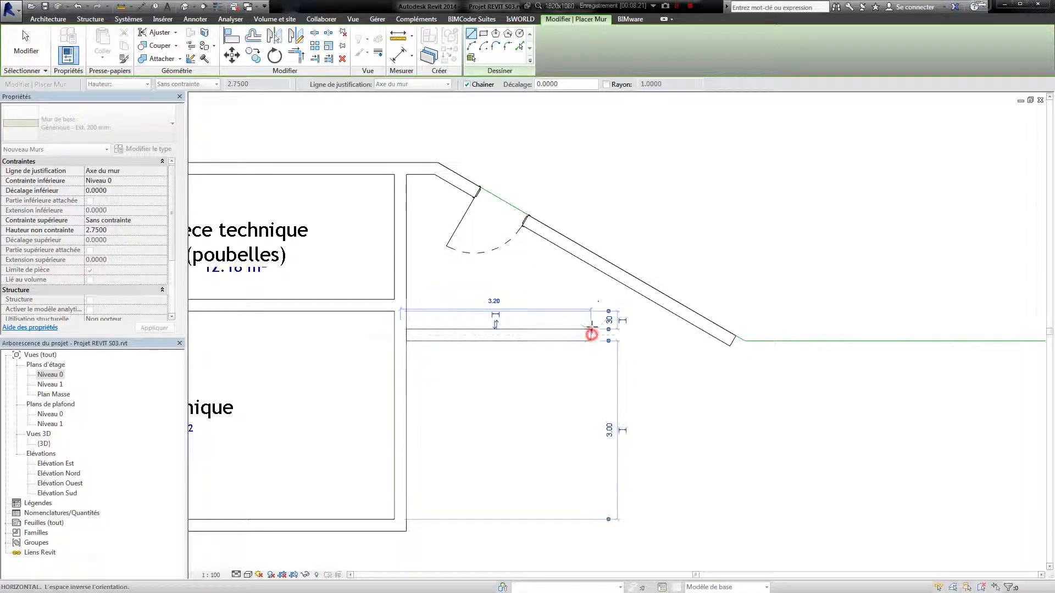
click(591, 263)
key(Escape)
key(Escape)
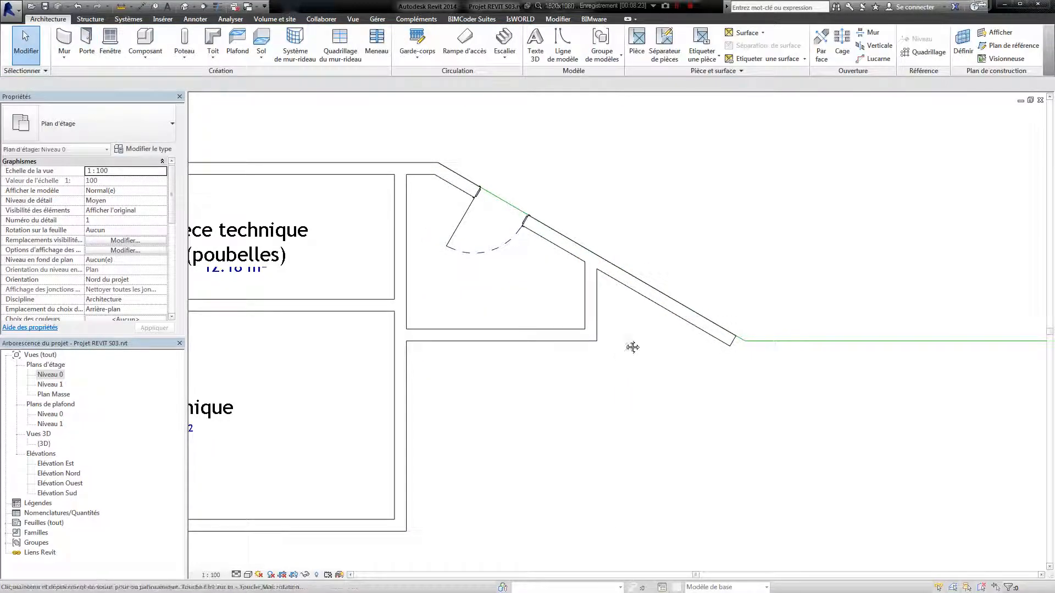
- Shift the single glazed door along the oblique wall, closer to the corner with the technical room's wall
middle_drag(701, 346, 672, 351)
click(561, 302)
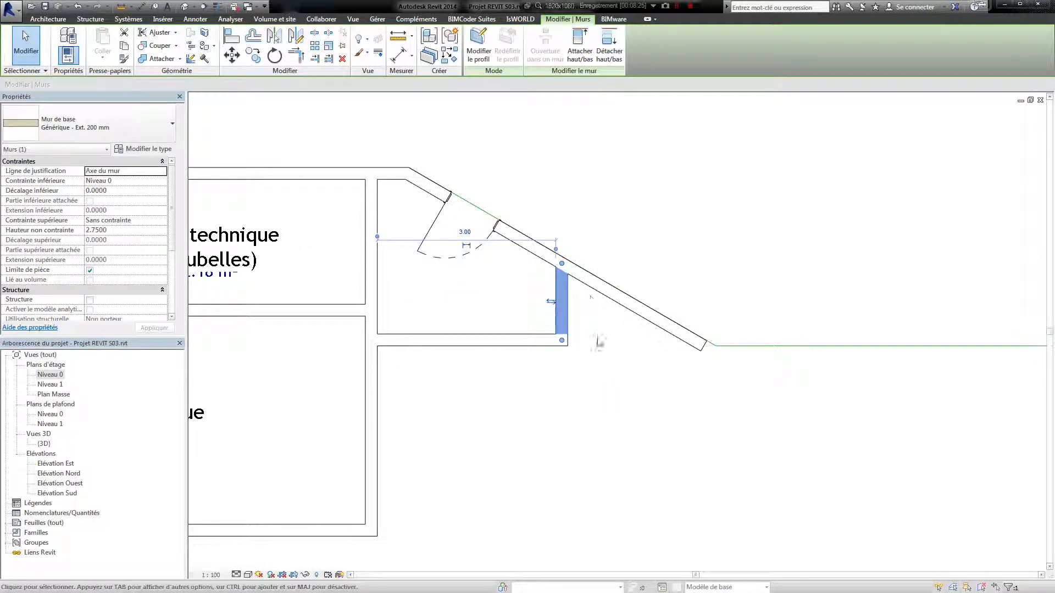
key(Delete)
middle_drag(600, 331, 670, 332)
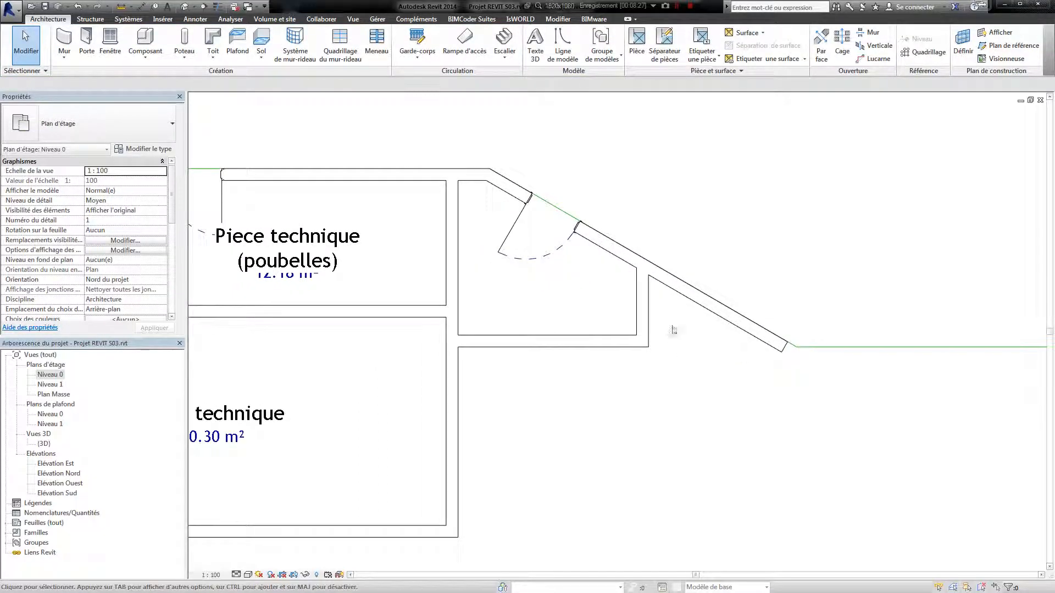
click(547, 204)
drag(540, 200, 476, 202)
click(471, 193)
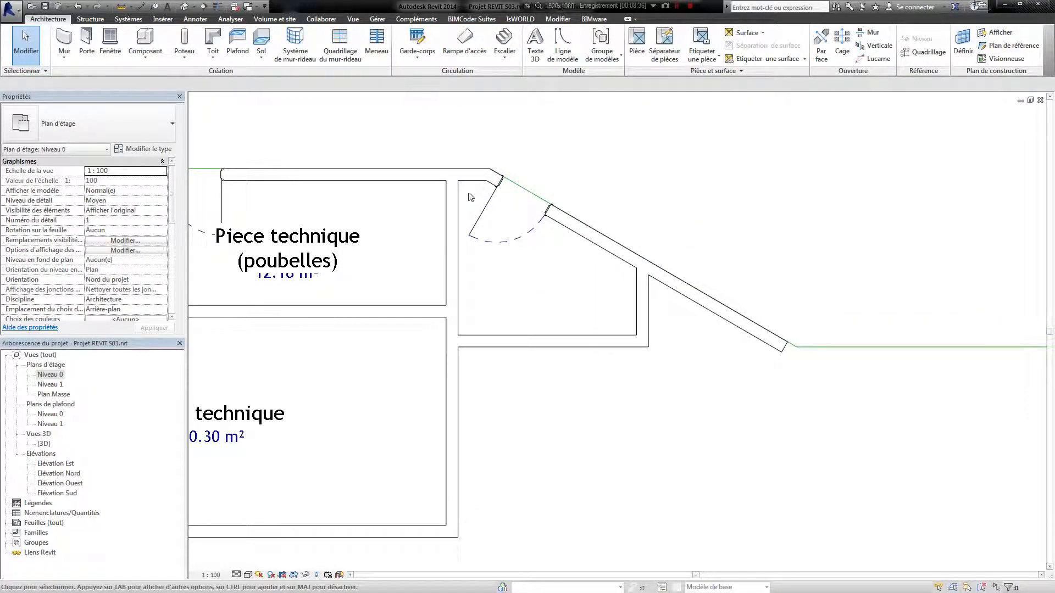
middle_drag(469, 284, 442, 252)
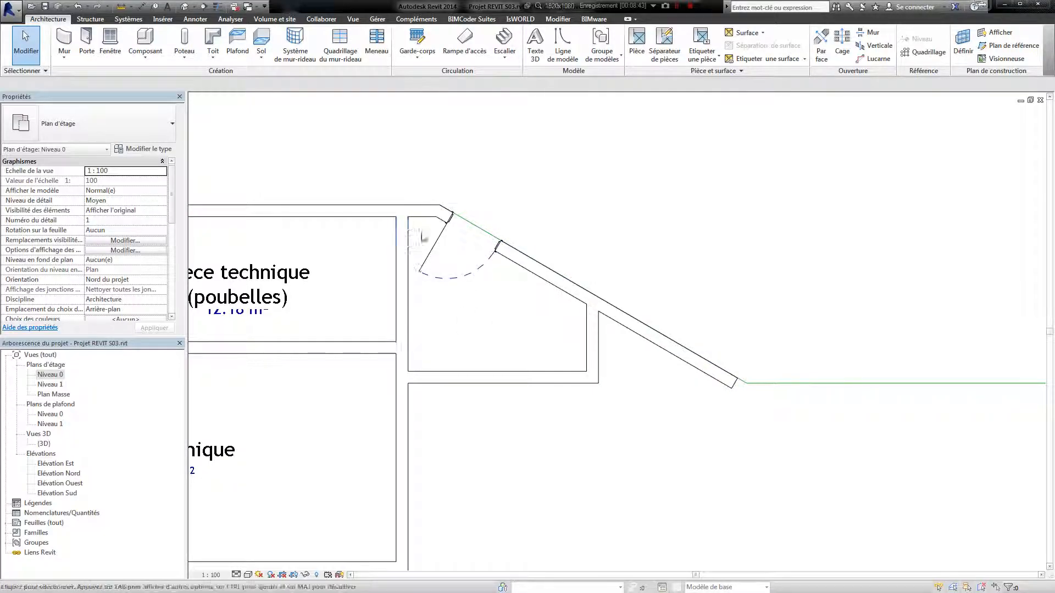
- Place an 1860 x 2040 mm SDF-Vitré-Double door in the vestibule's lower horizontal wall, opening into the vestibule
click(87, 37)
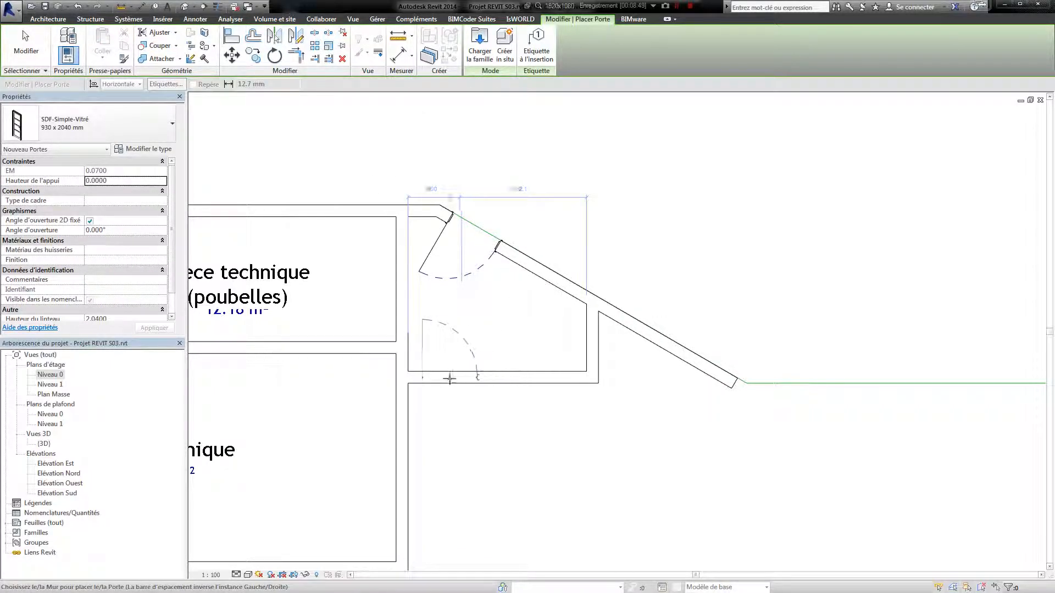
click(88, 124)
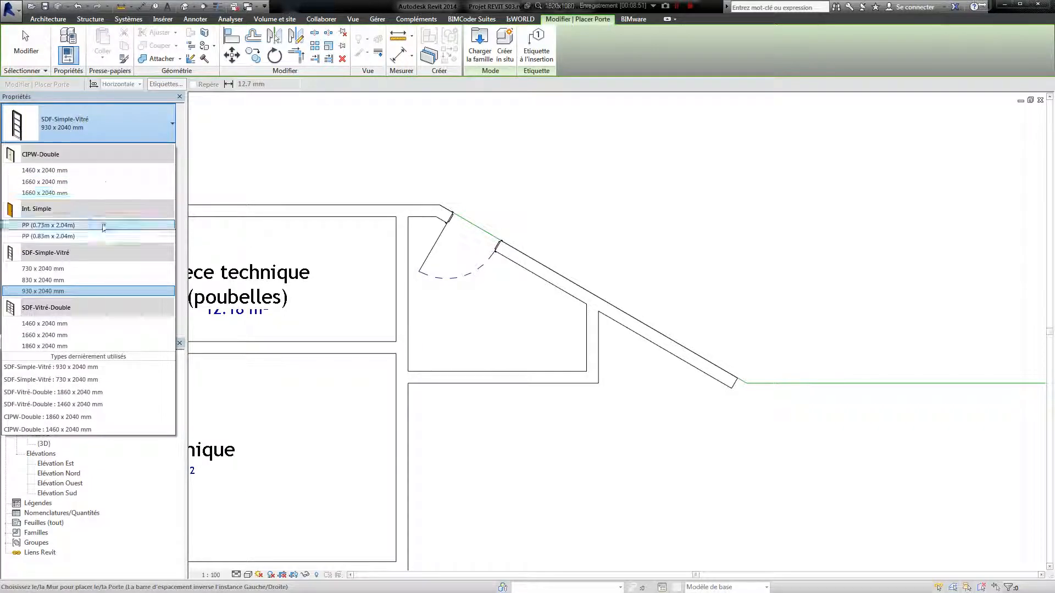
click(96, 346)
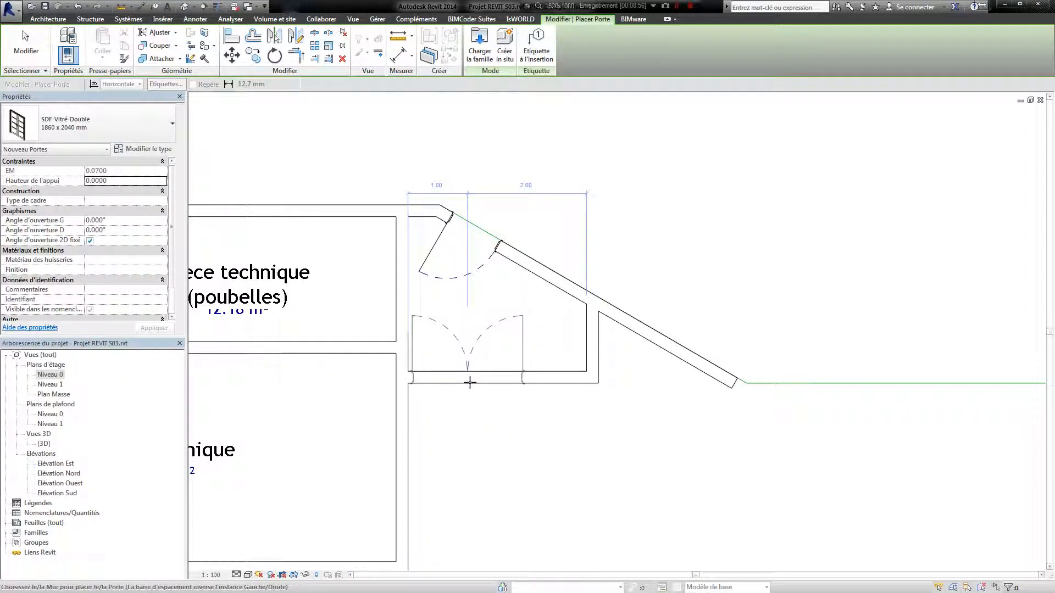
click(472, 383)
key(Escape)
key(Escape)
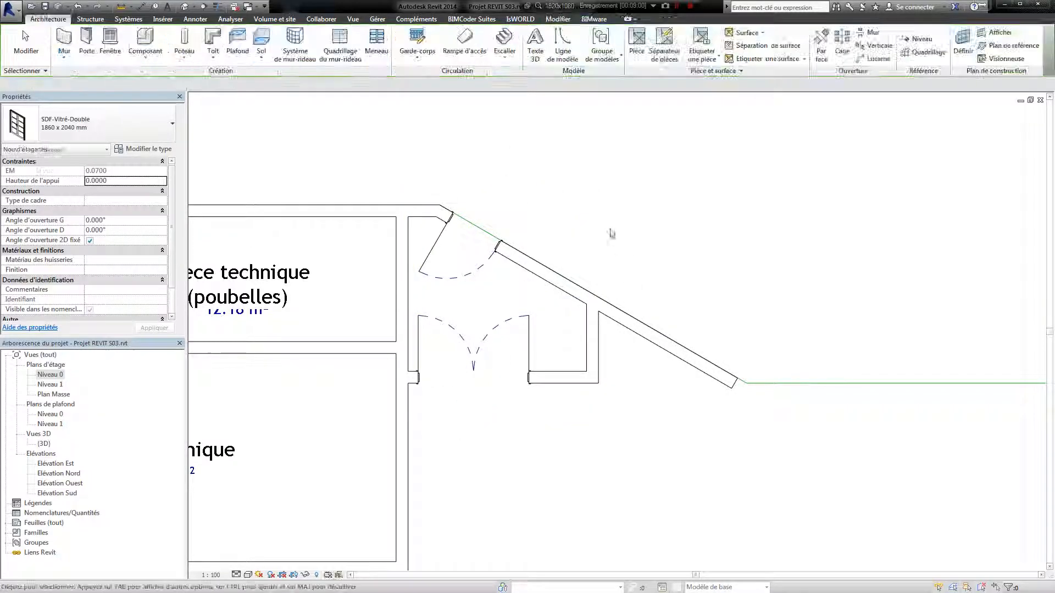
- Move the vestibule's short vertical wall toward the double door, narrowing the vestibule's clear width to 2.20 m
middle_drag(636, 254, 620, 243)
click(577, 323)
drag(577, 323, 526, 297)
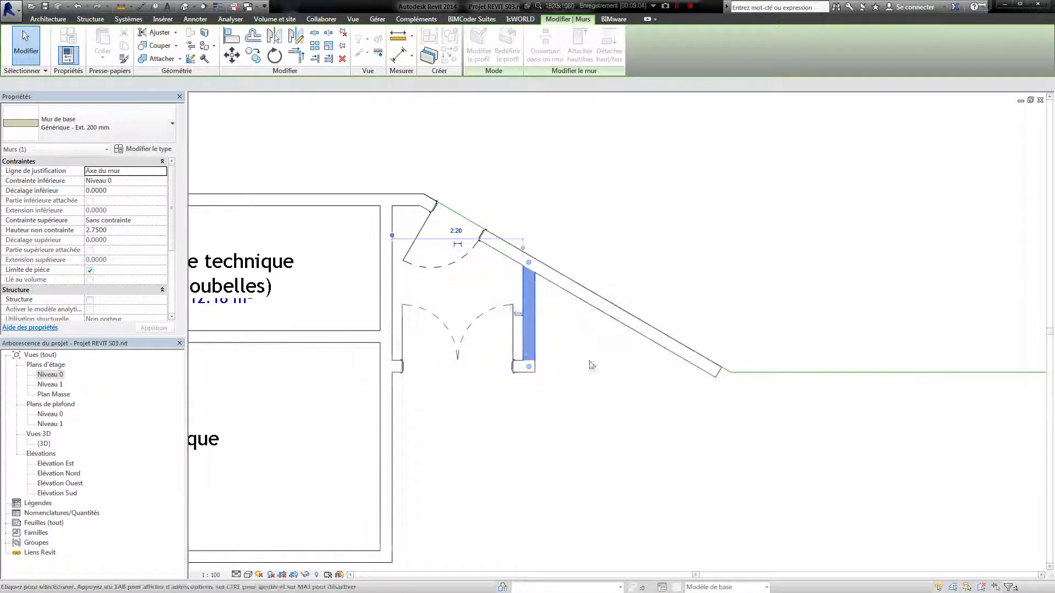
key(Escape)
scroll(593, 385, down, 2)
middle_drag(568, 442, 572, 329)
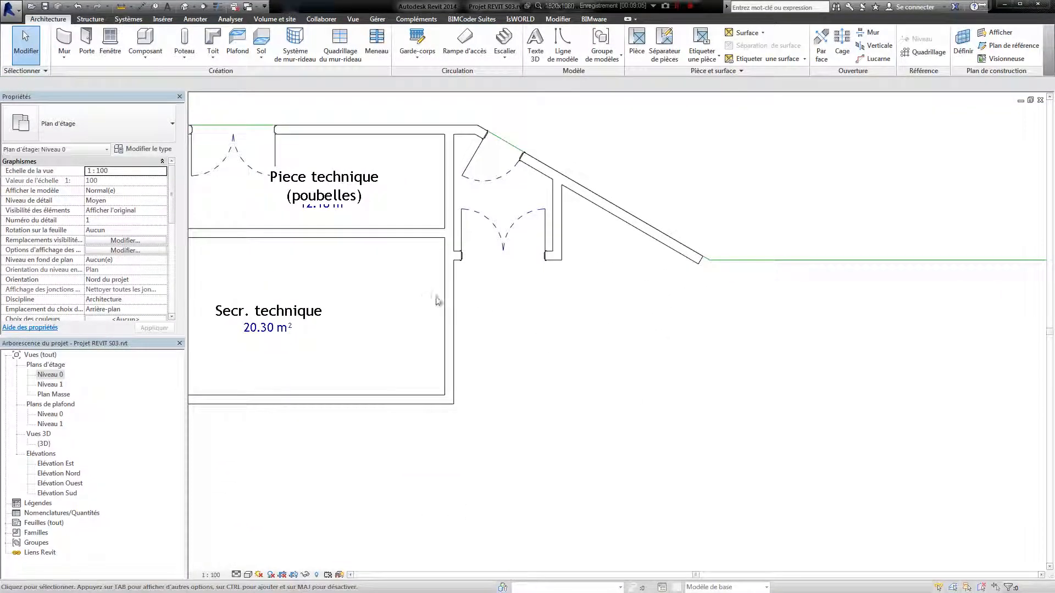
click(447, 296)
middle_drag(448, 296, 522, 330)
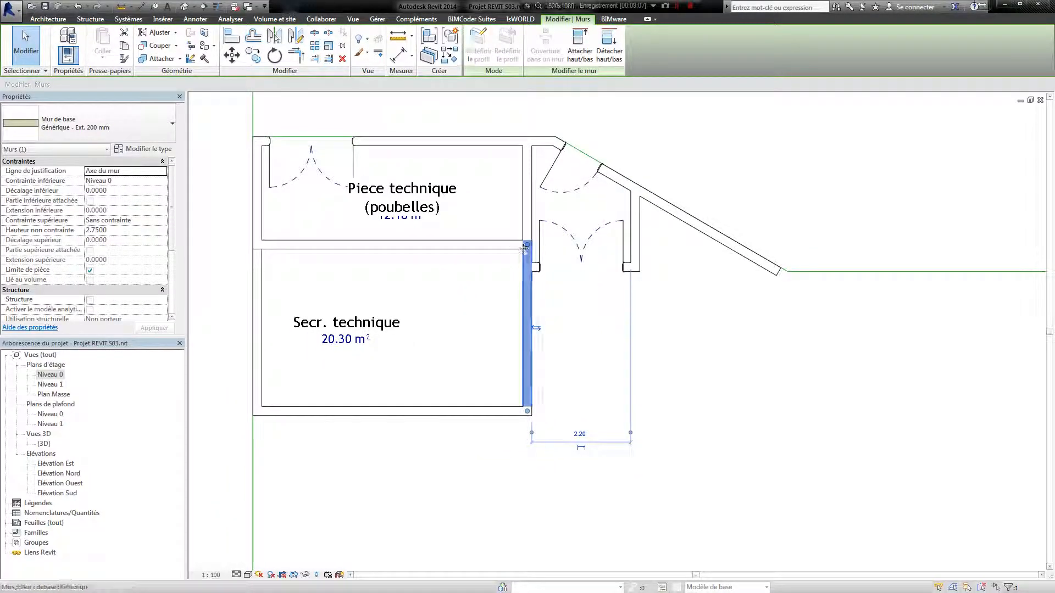
key(r)
key(s)
click(526, 411)
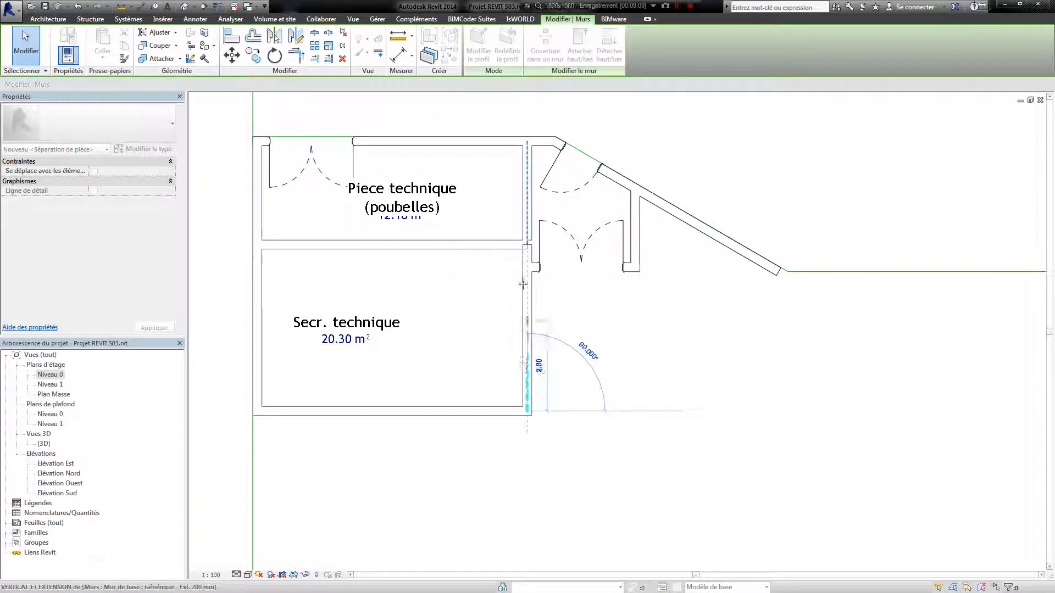
key(Escape)
key(Escape)
- Shorten the wall between Secr. technique and the hall by pulling its lower end up to the axis of the vestibule's door wall
click(524, 405)
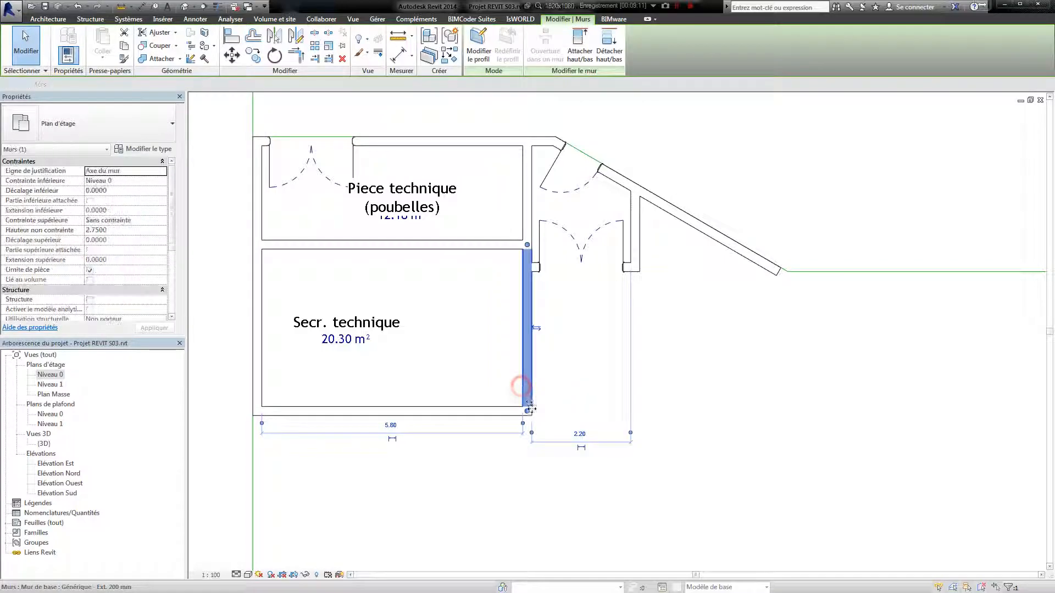
drag(526, 408, 527, 275)
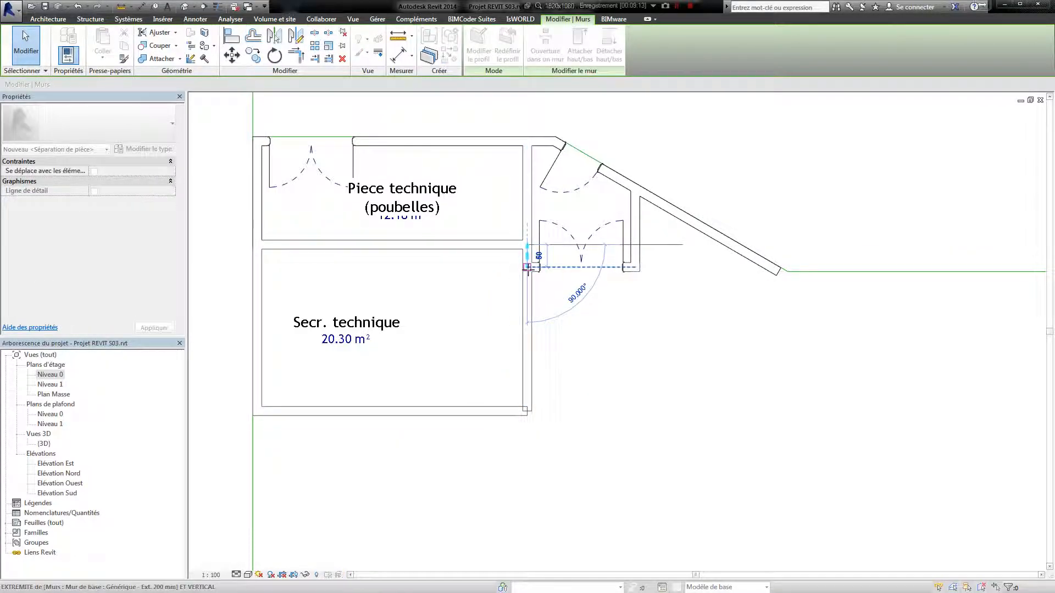
click(582, 323)
middle_drag(587, 380, 497, 333)
click(540, 393)
click(623, 356)
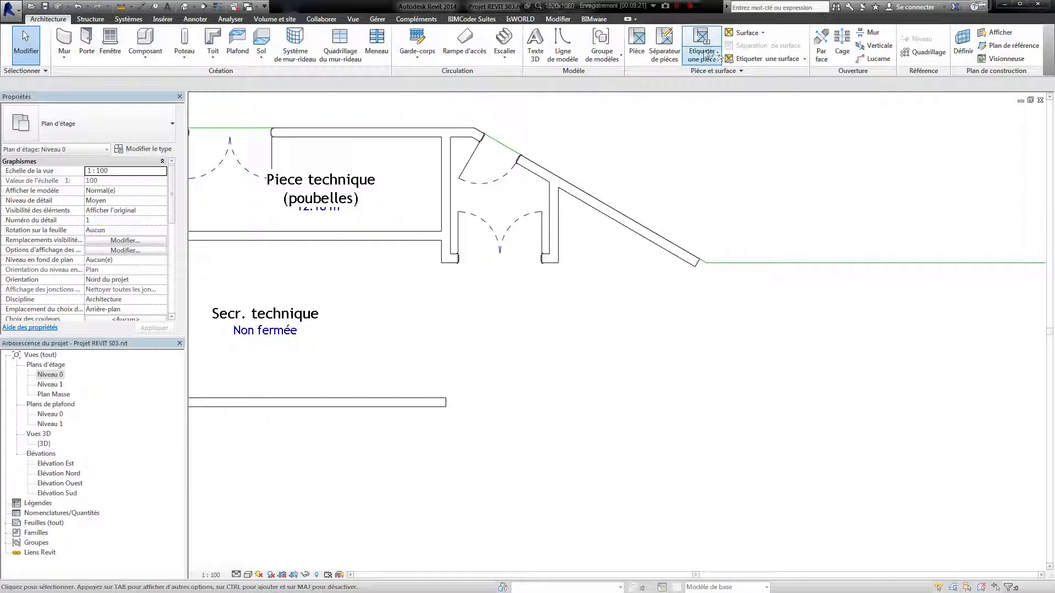
- Close the open side of Secr. technique with a room separation line from the lower wall's end up to the shortened wall
click(664, 39)
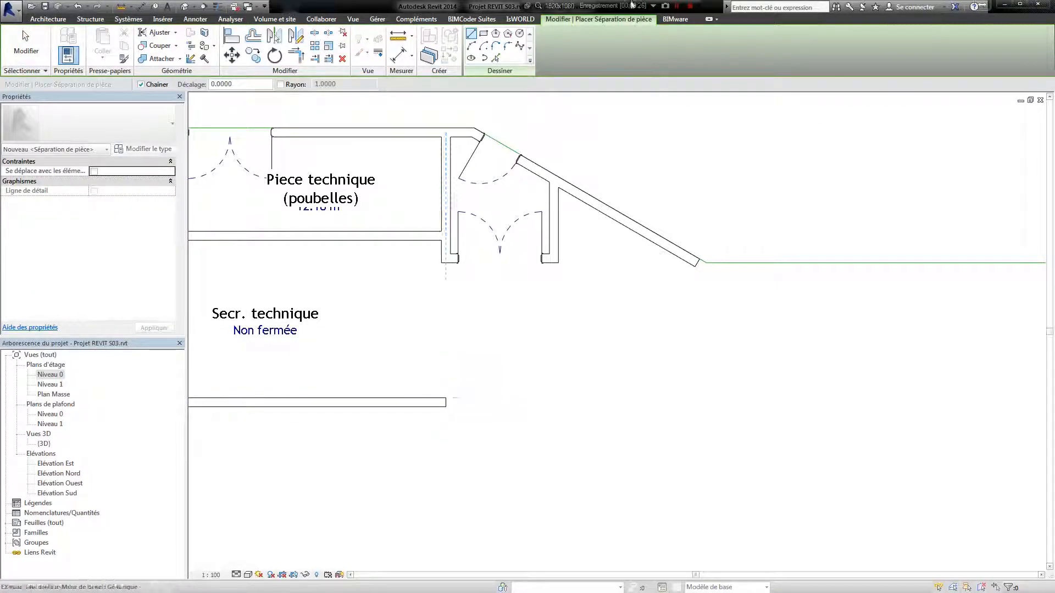
click(51, 19)
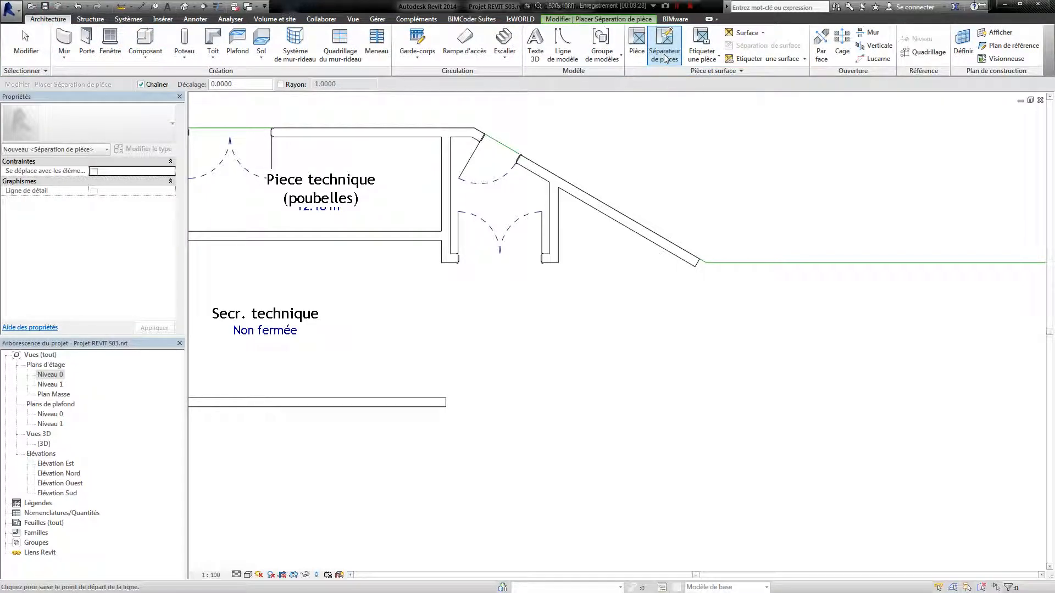
click(446, 402)
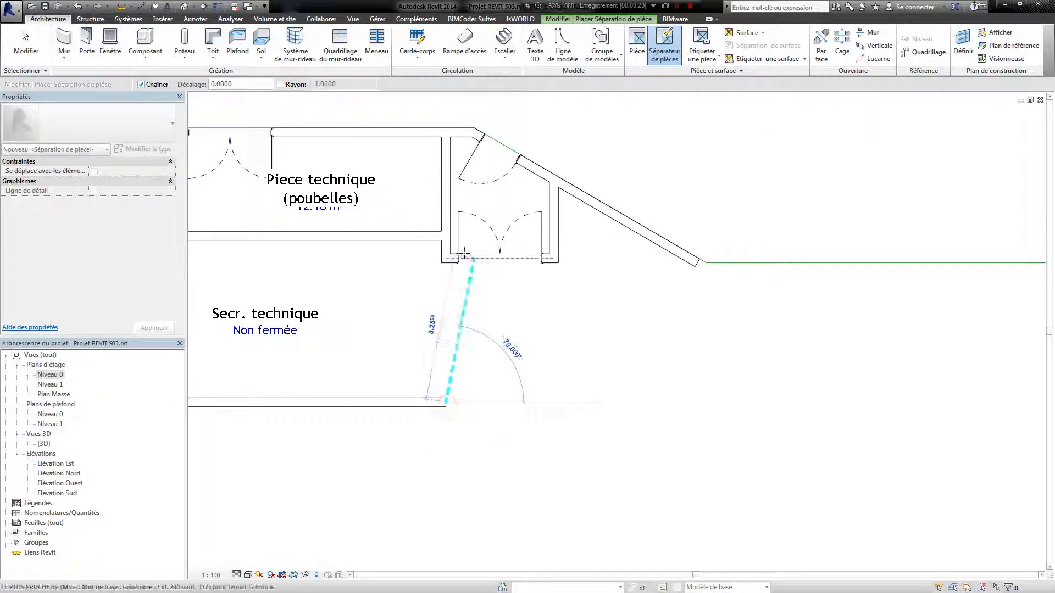
click(446, 258)
key(Escape)
key(Escape)
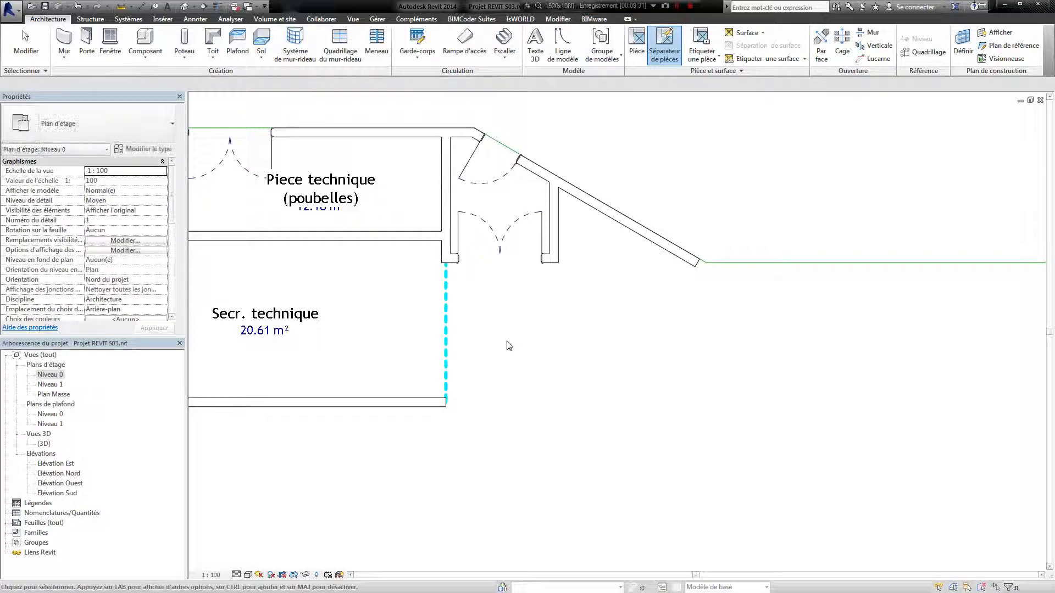
middle_drag(524, 284, 593, 296)
middle_drag(700, 359, 672, 373)
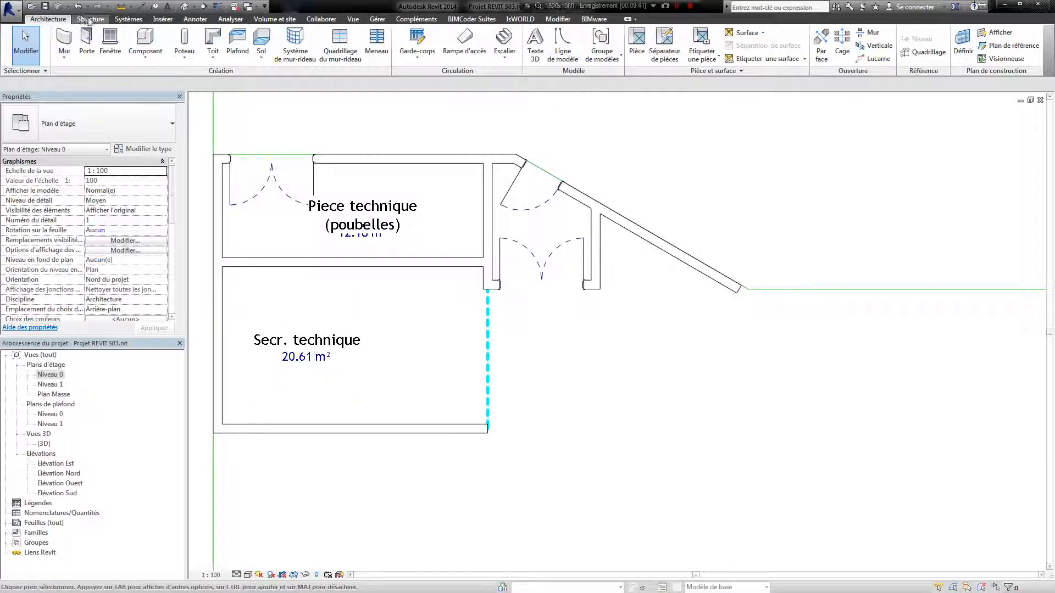
click(111, 44)
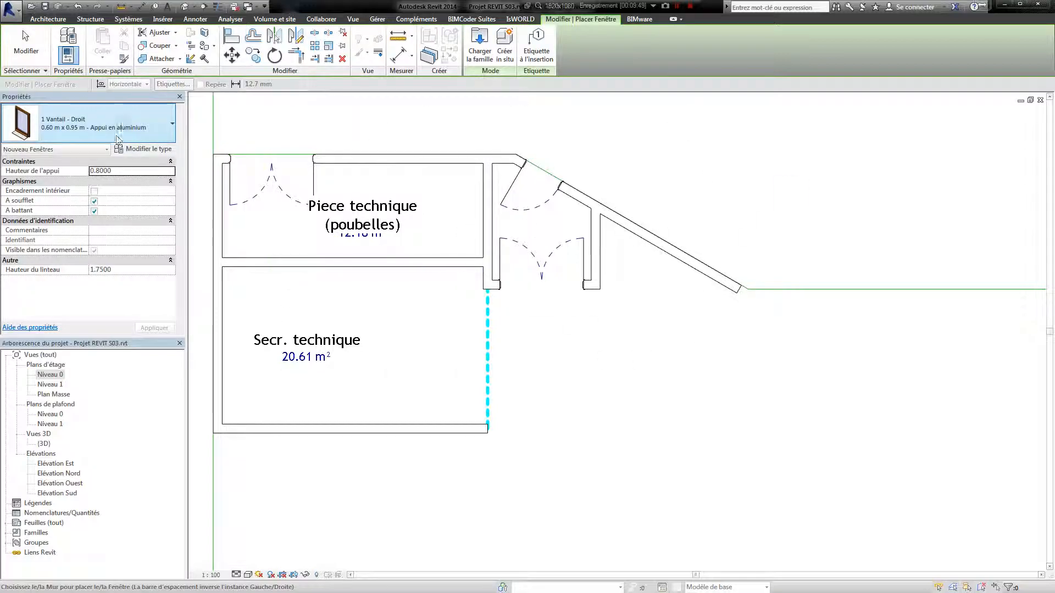
click(48, 19)
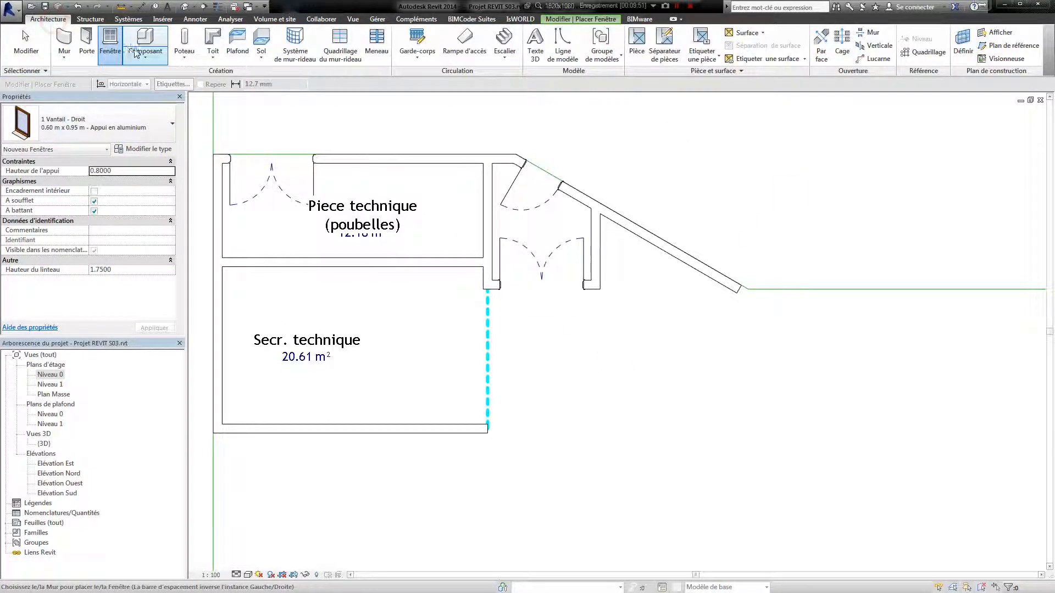
click(86, 44)
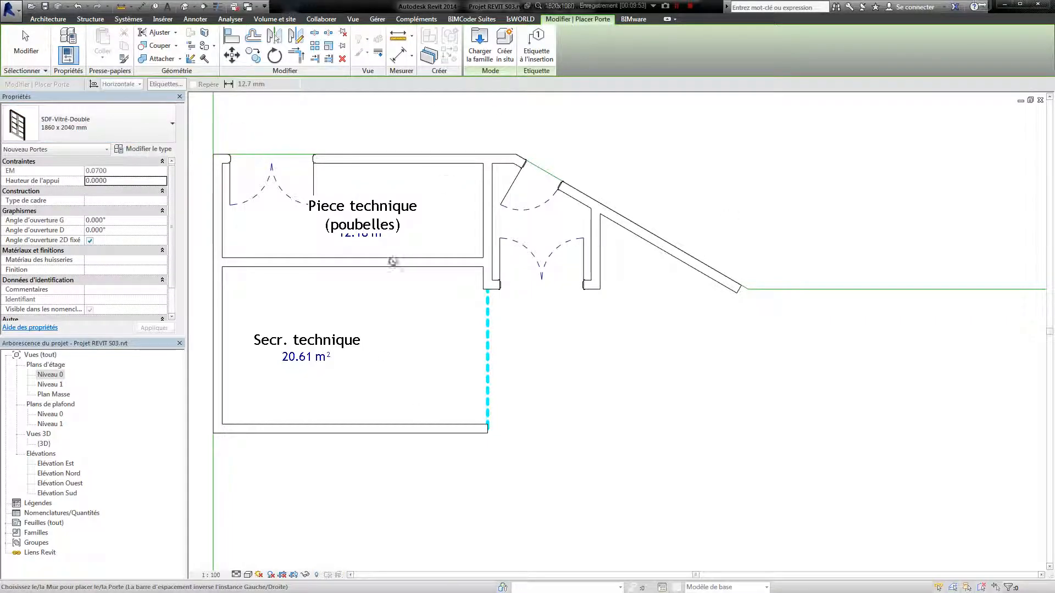
click(130, 125)
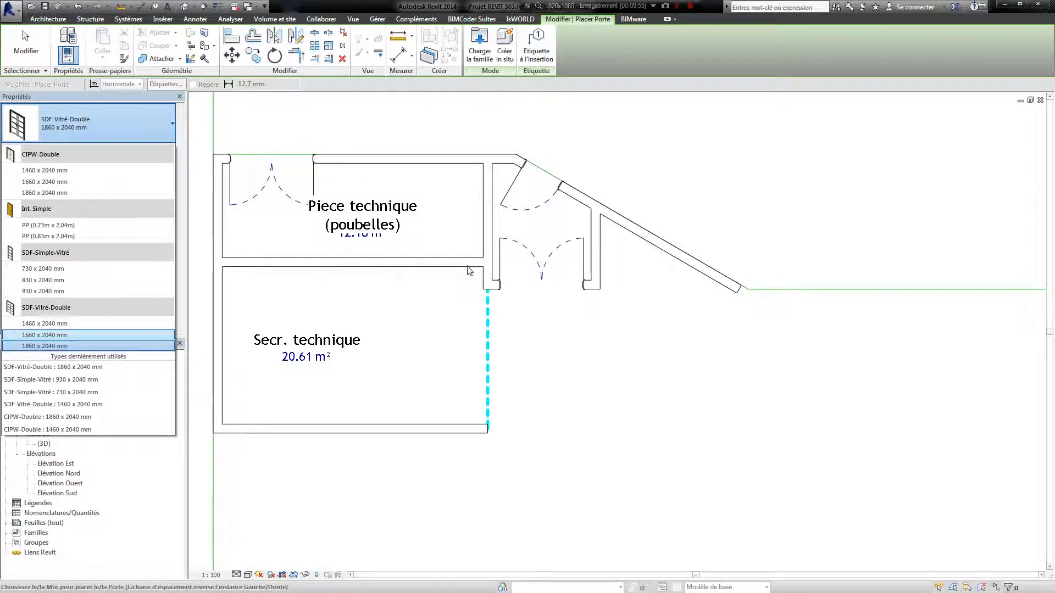
key(Escape)
middle_drag(112, 291, 311, 291)
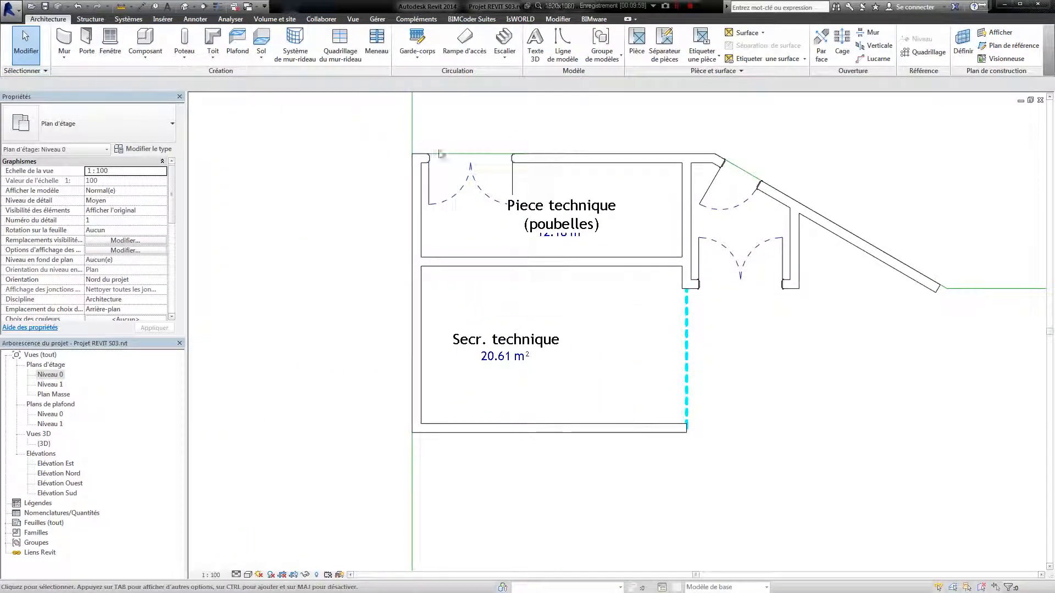
scroll(791, 307, down, 5)
middle_drag(892, 380, 464, 355)
scroll(635, 360, down, 1)
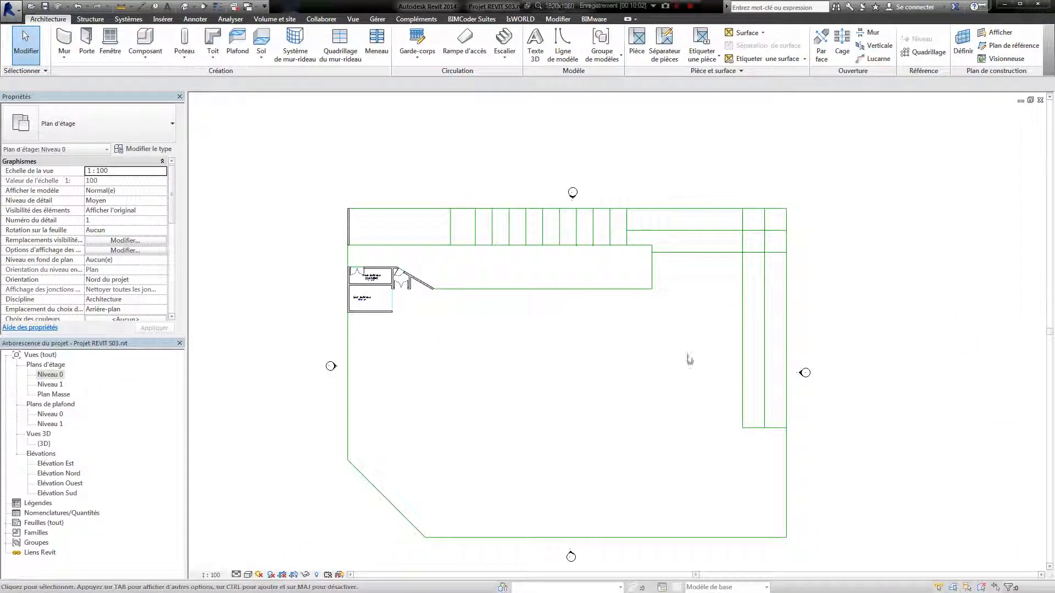
scroll(397, 295, up, 6)
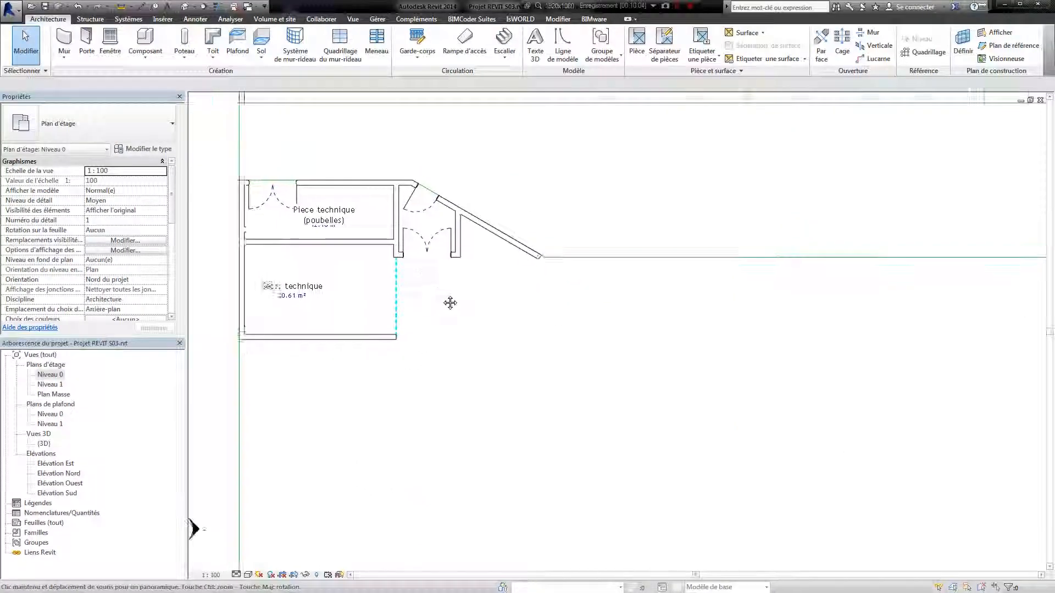
- Adjust the double door's position in the vestibule's lower wall to centre it between the two side walls
middle_drag(481, 316, 580, 333)
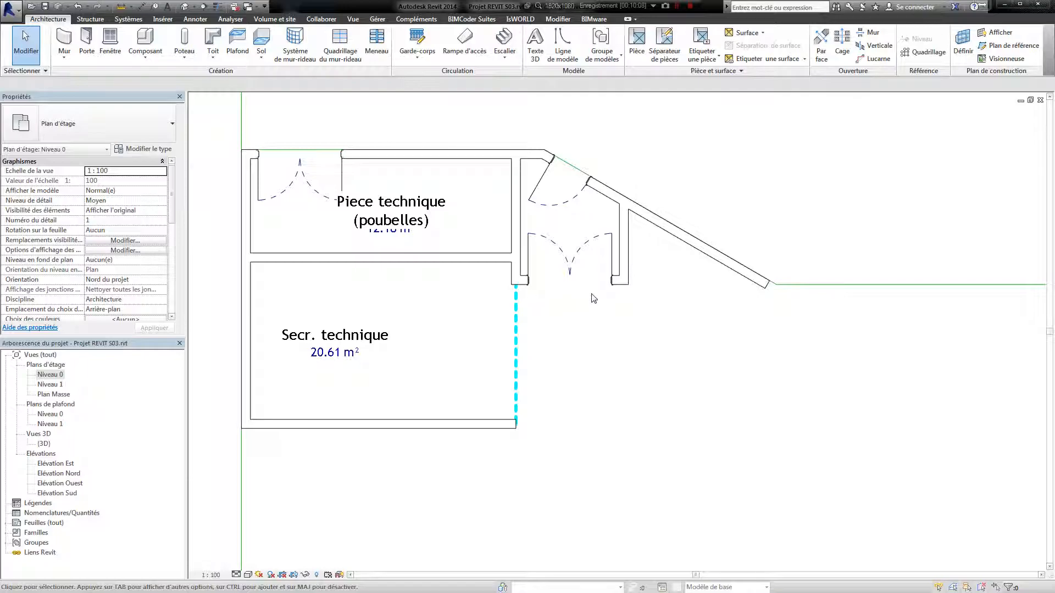
click(568, 279)
scroll(568, 279, up, 4)
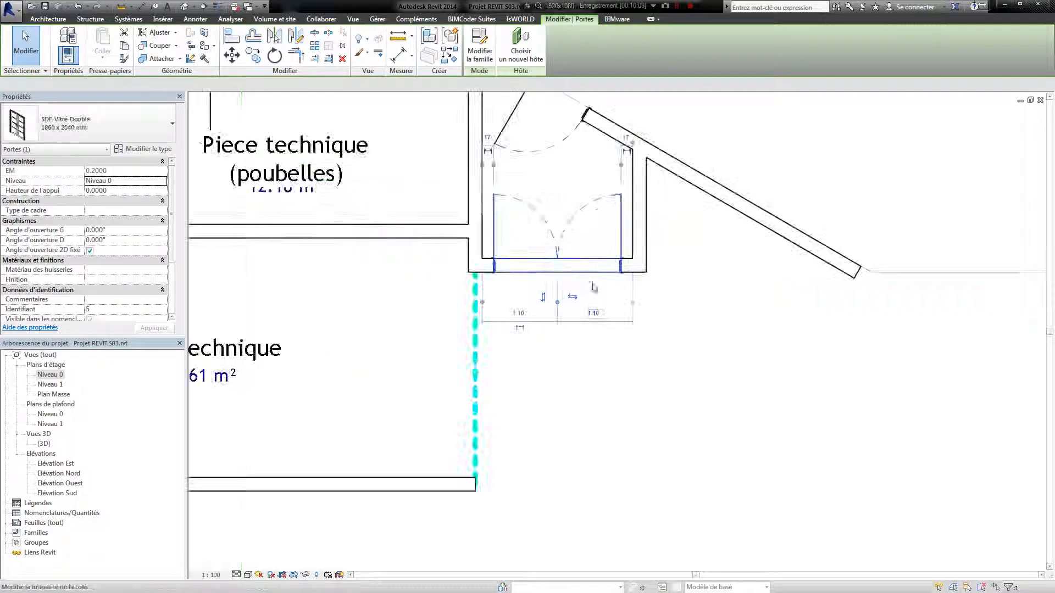
click(585, 275)
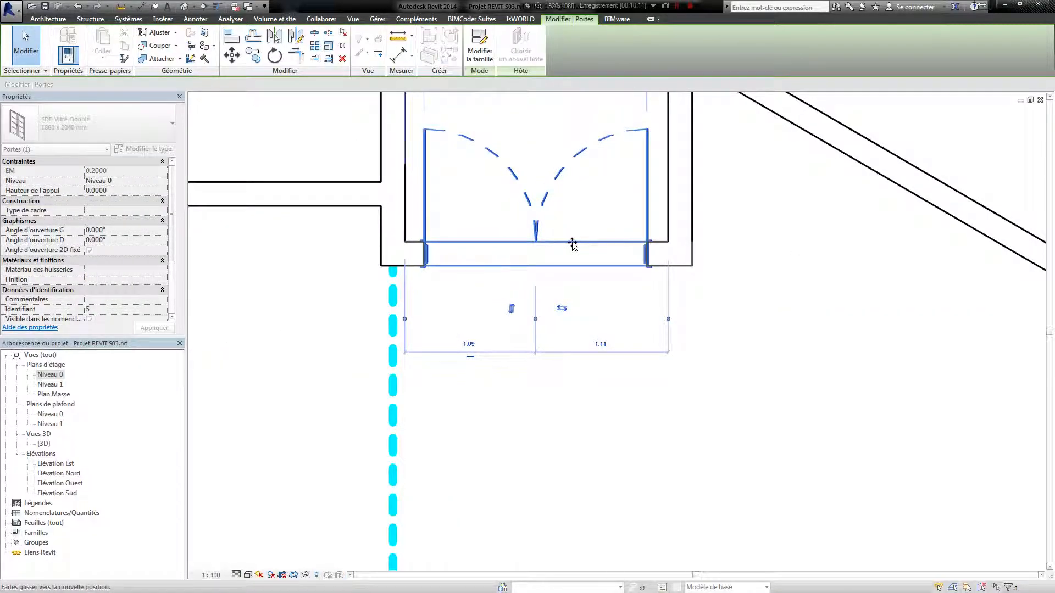
click(776, 375)
scroll(777, 376, down, 4)
scroll(607, 302, up, 5)
middle_drag(624, 396, 686, 361)
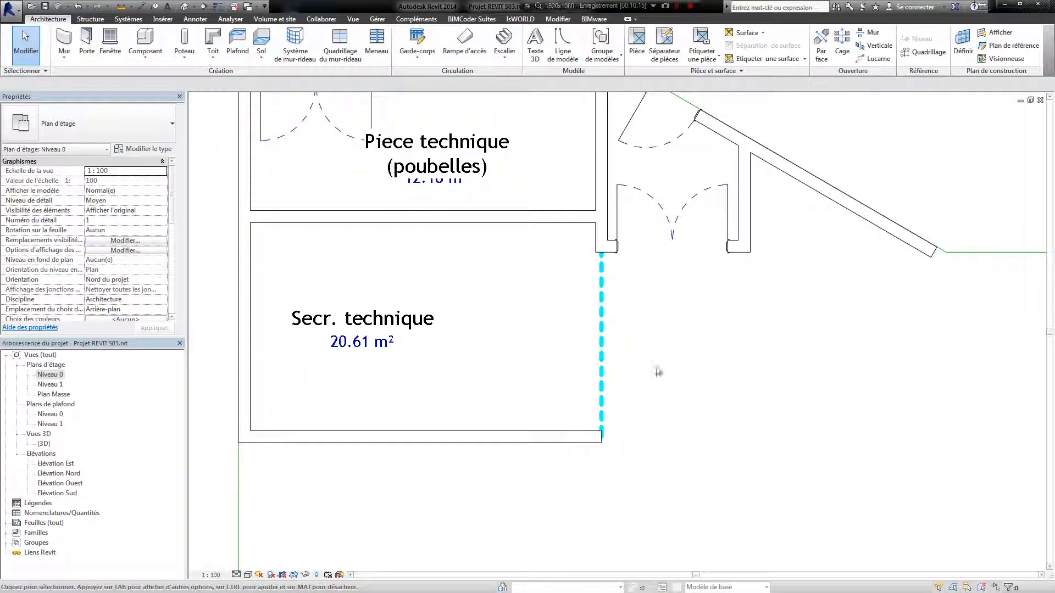
scroll(642, 398, down, 2)
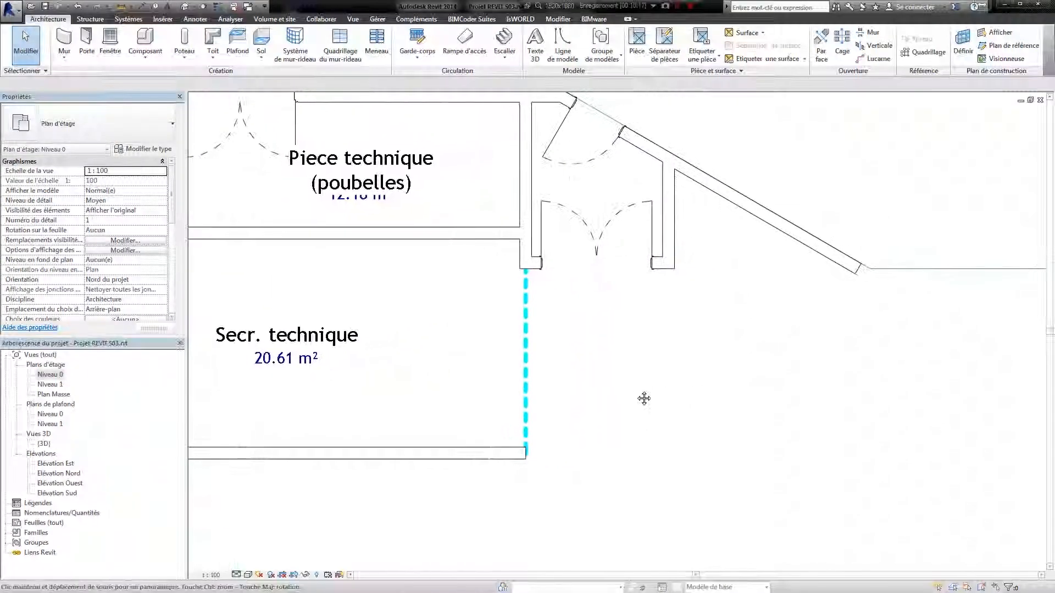
scroll(660, 390, down, 1)
middle_drag(683, 384, 591, 363)
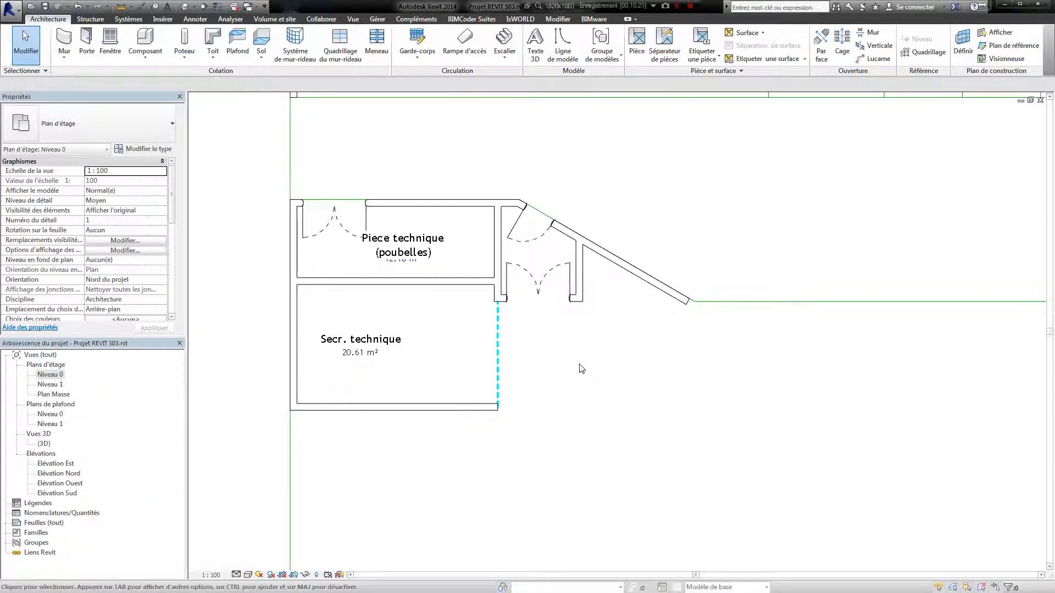
scroll(710, 322, up, 1)
middle_drag(740, 333, 680, 289)
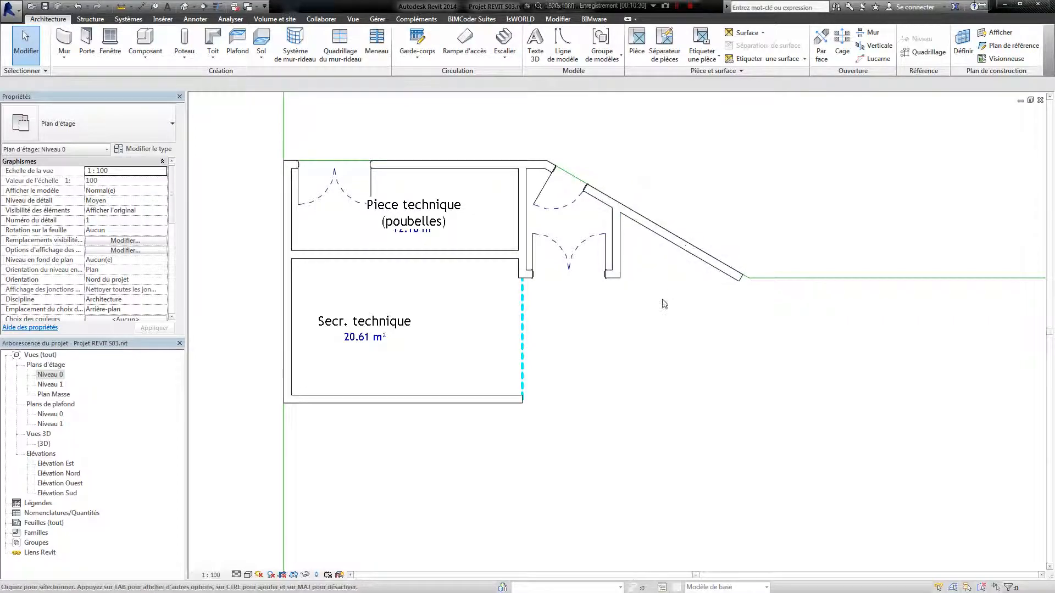
middle_drag(707, 363, 673, 361)
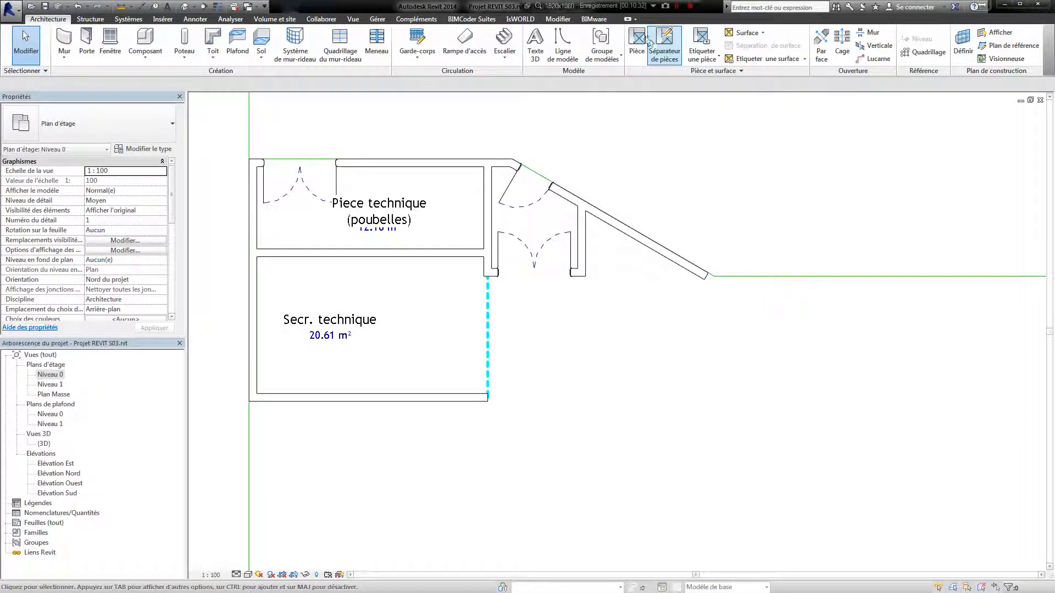
- Place a room with its tag in the vestibule and name it Sas
click(637, 43)
click(531, 228)
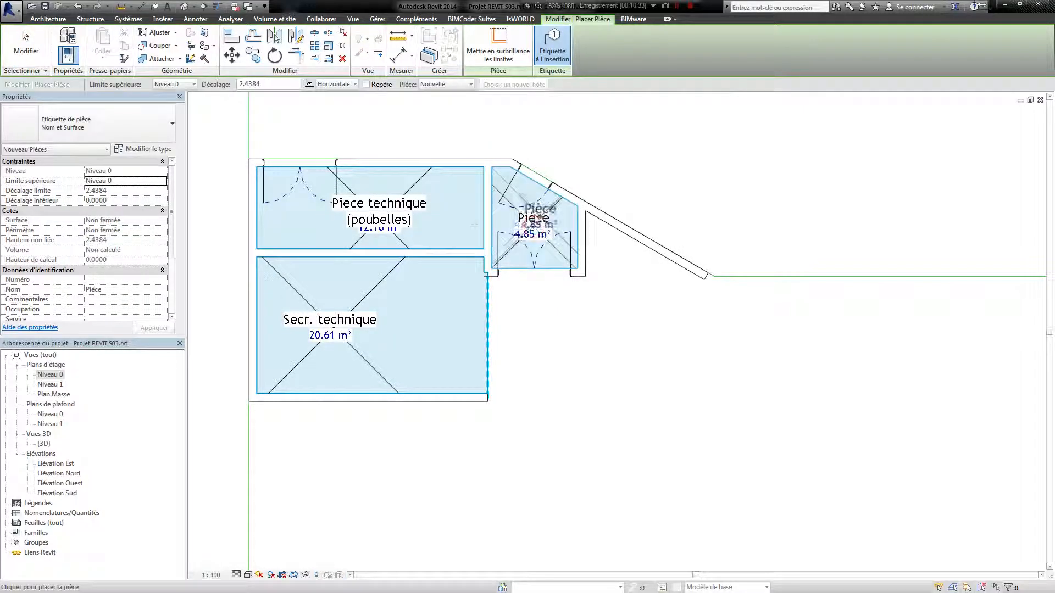
key(Escape)
key(Escape)
click(529, 219)
click(529, 219)
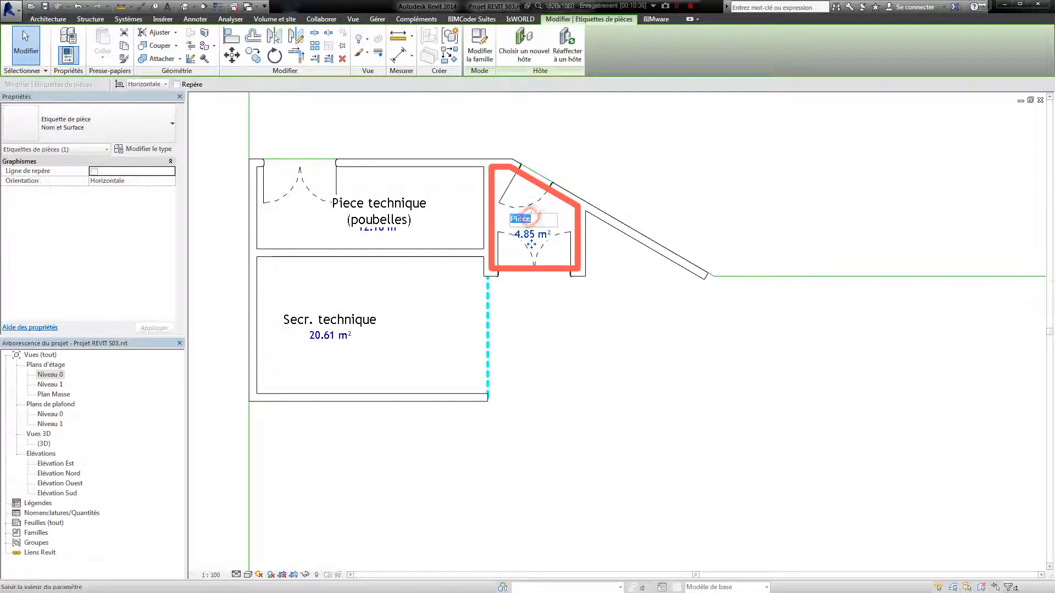
key(Return)
click(629, 330)
middle_drag(652, 345, 639, 332)
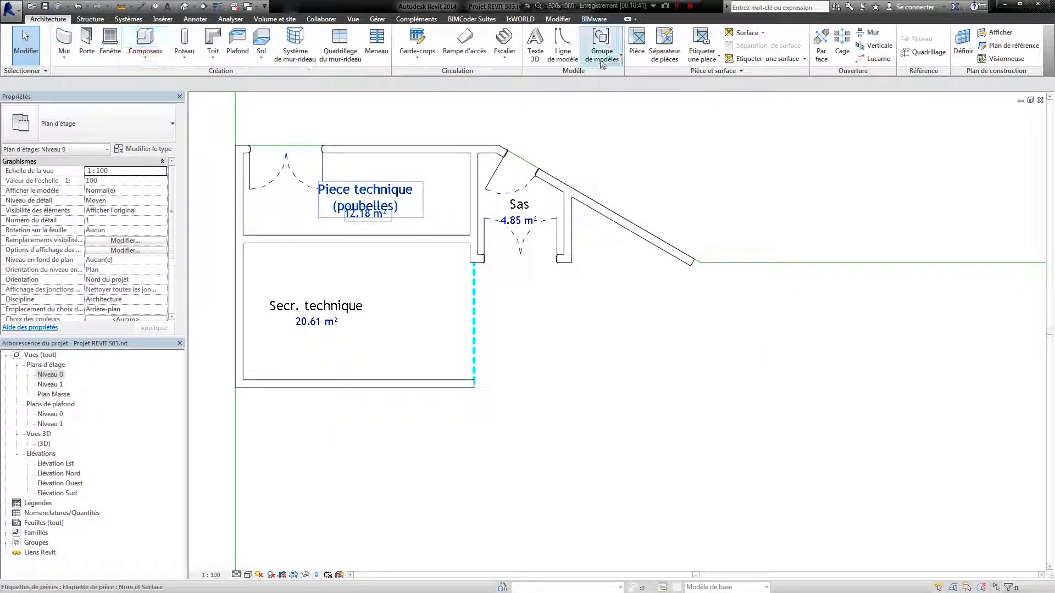
click(195, 18)
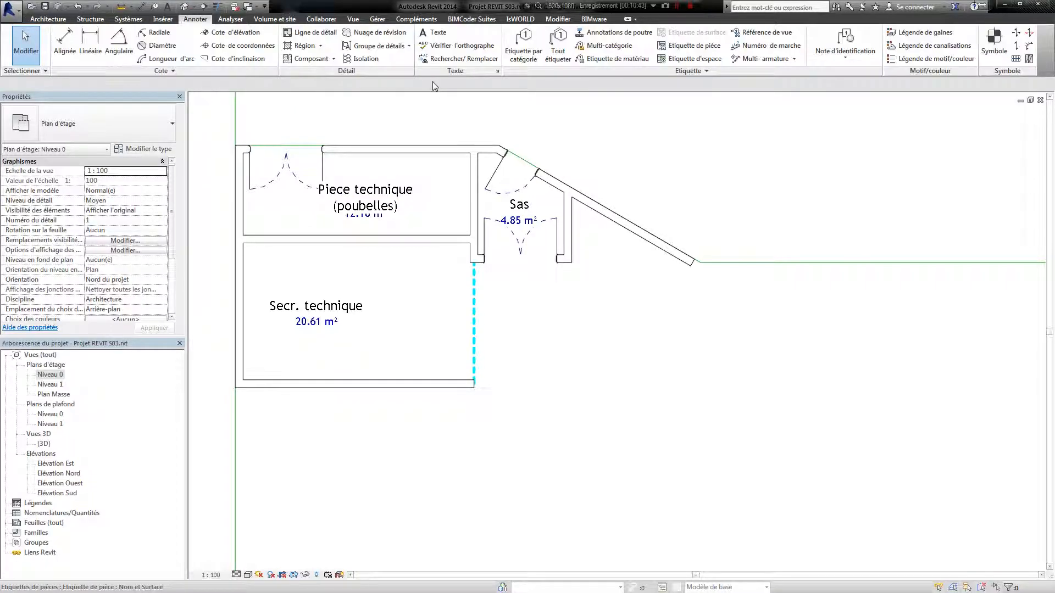
click(90, 41)
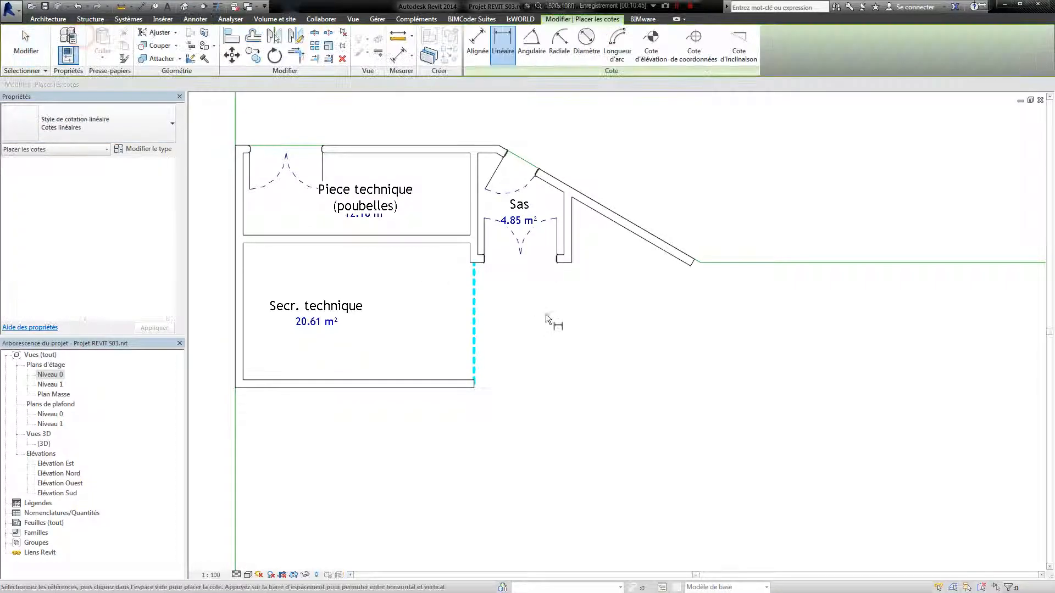
click(478, 264)
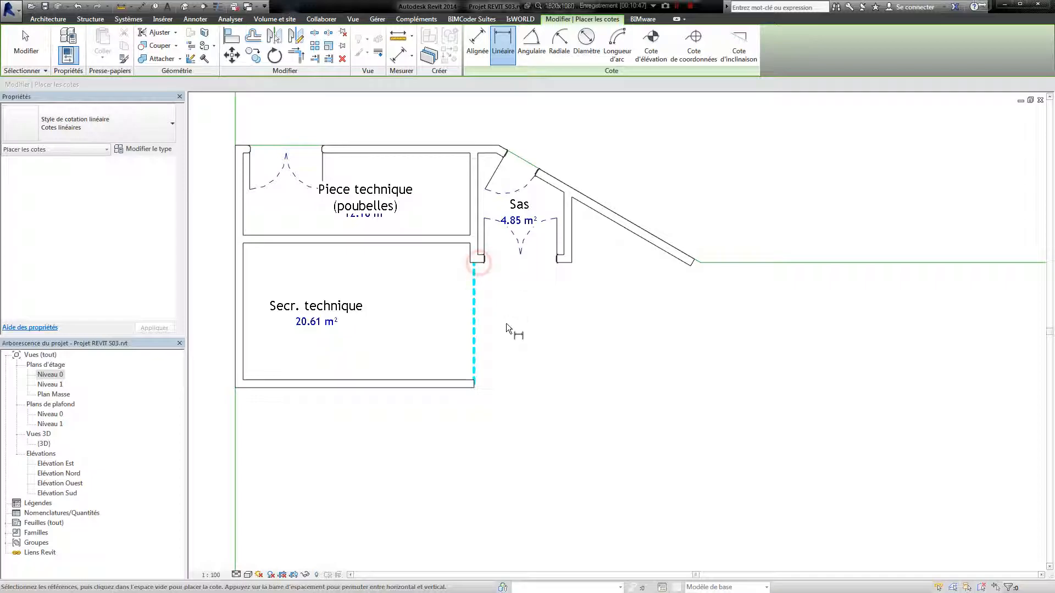
- Place an aligned dimension between the axes of the Sas's two vertical side walls, below the double door
click(195, 19)
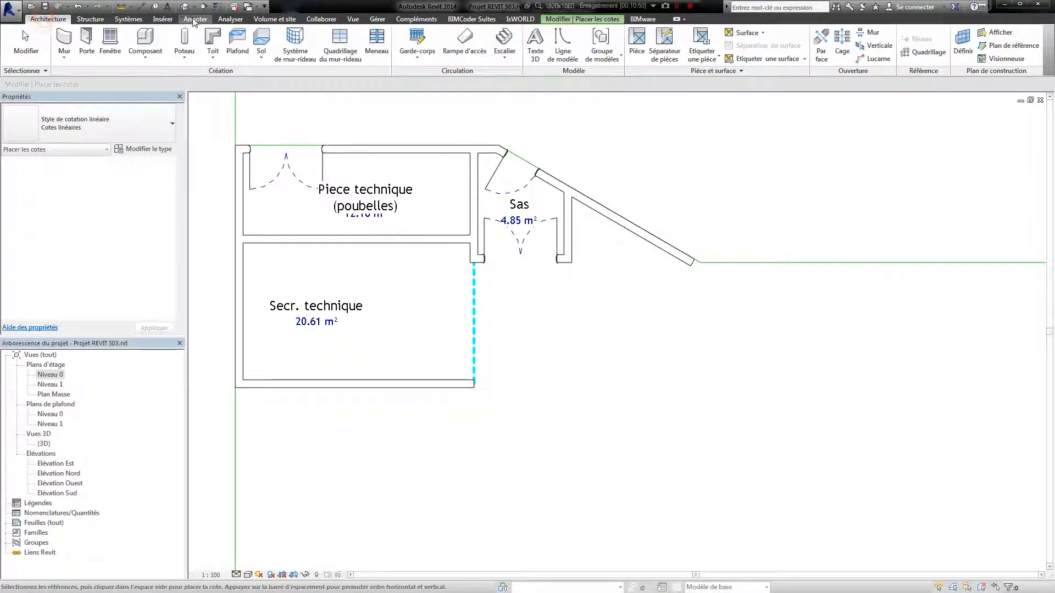
click(64, 41)
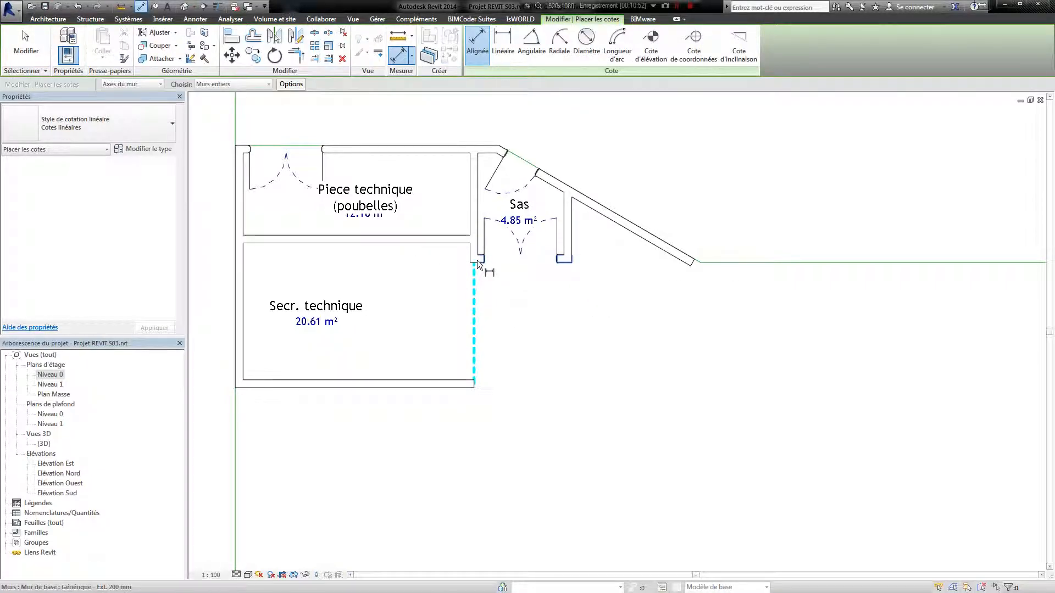
click(541, 339)
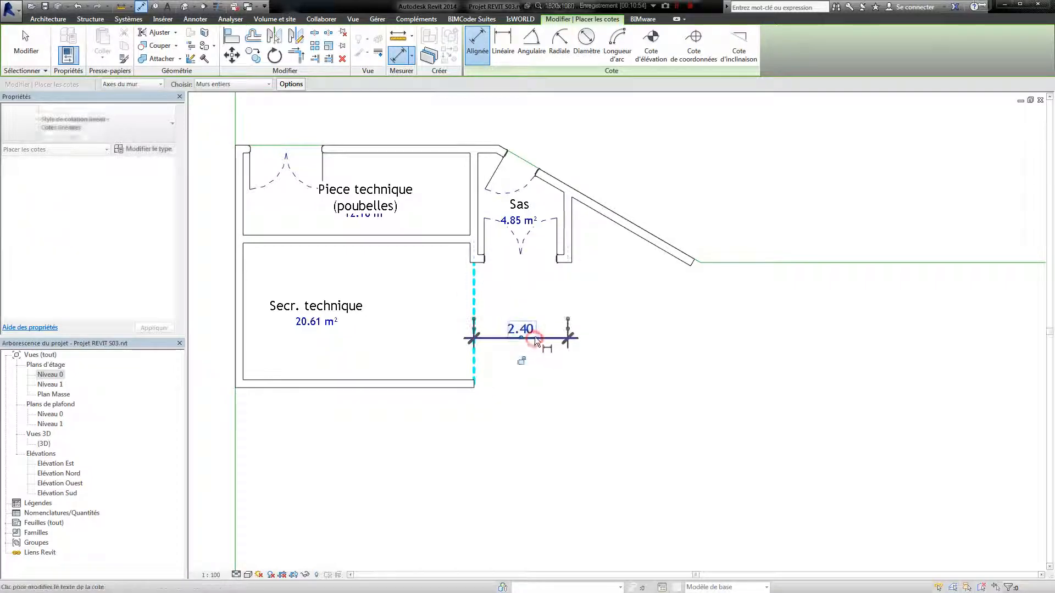
scroll(576, 319, up, 4)
key(Escape)
key(Escape)
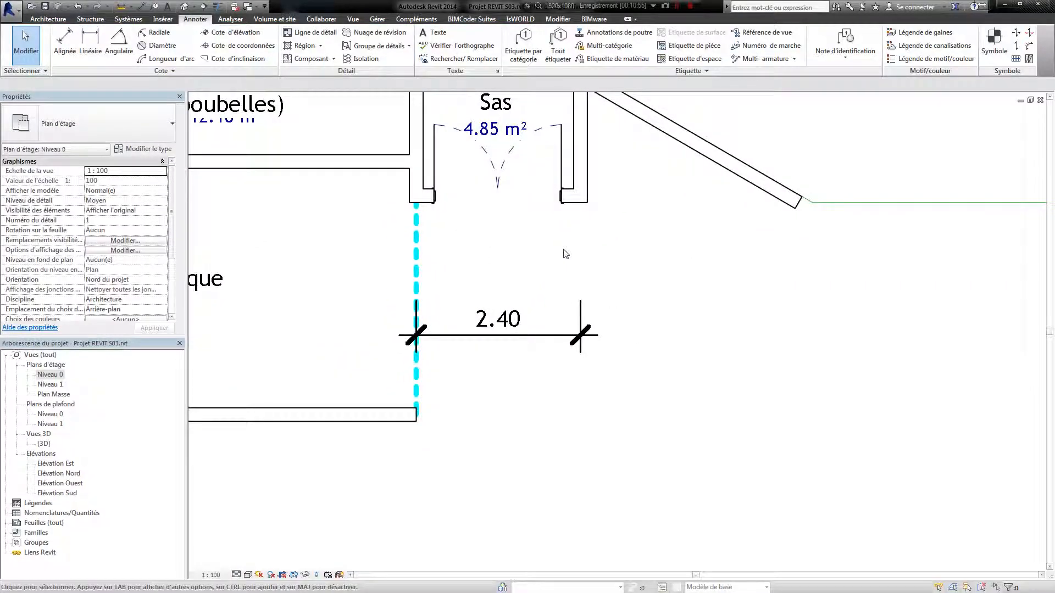
- Delete the aligned dimension below the Sas
middle_drag(579, 346, 612, 278)
click(608, 276)
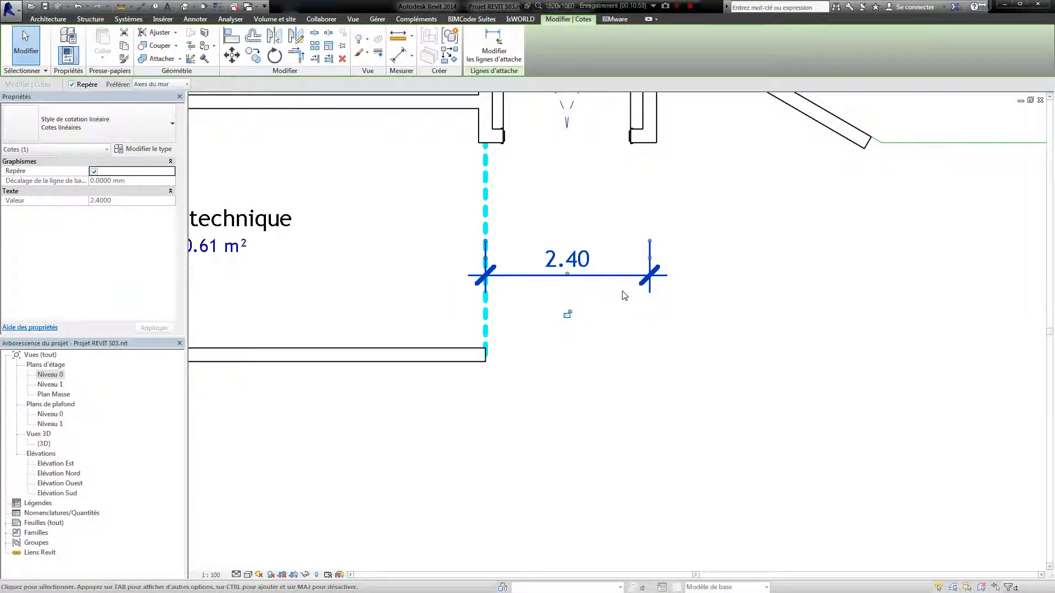
key(Delete)
scroll(694, 353, down, 3)
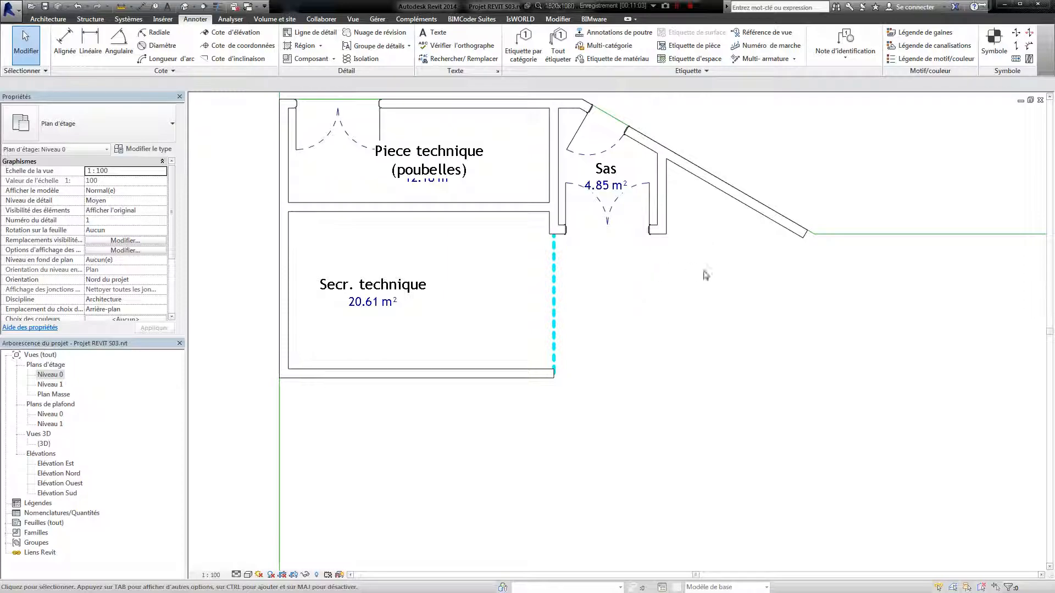
- Examine the plan around the technical rooms, the Sas and its single door in the oblique wall
middle_drag(755, 335, 563, 297)
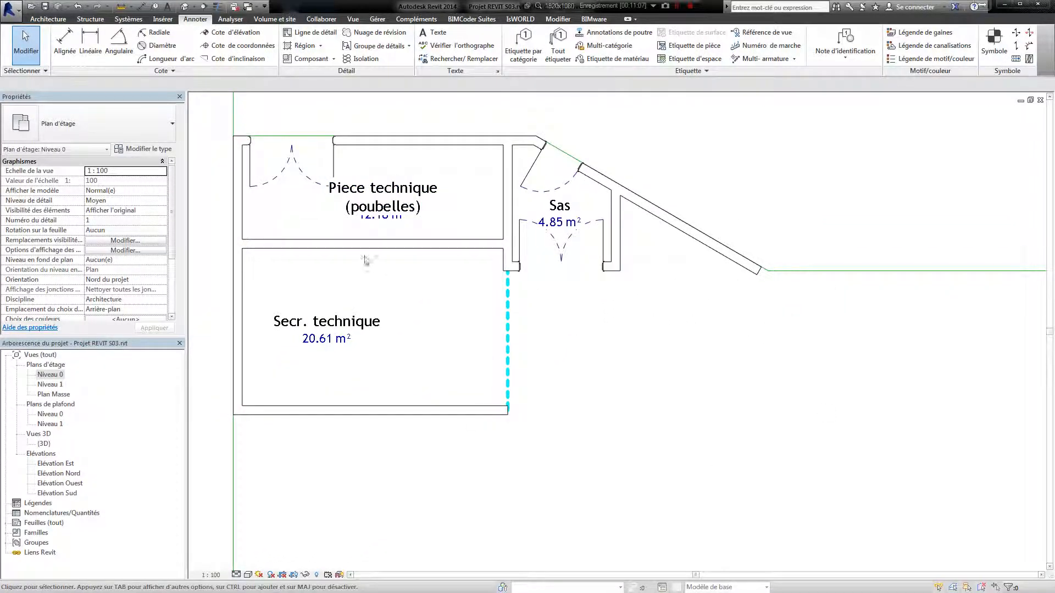
scroll(643, 362, down, 4)
middle_drag(697, 368, 575, 392)
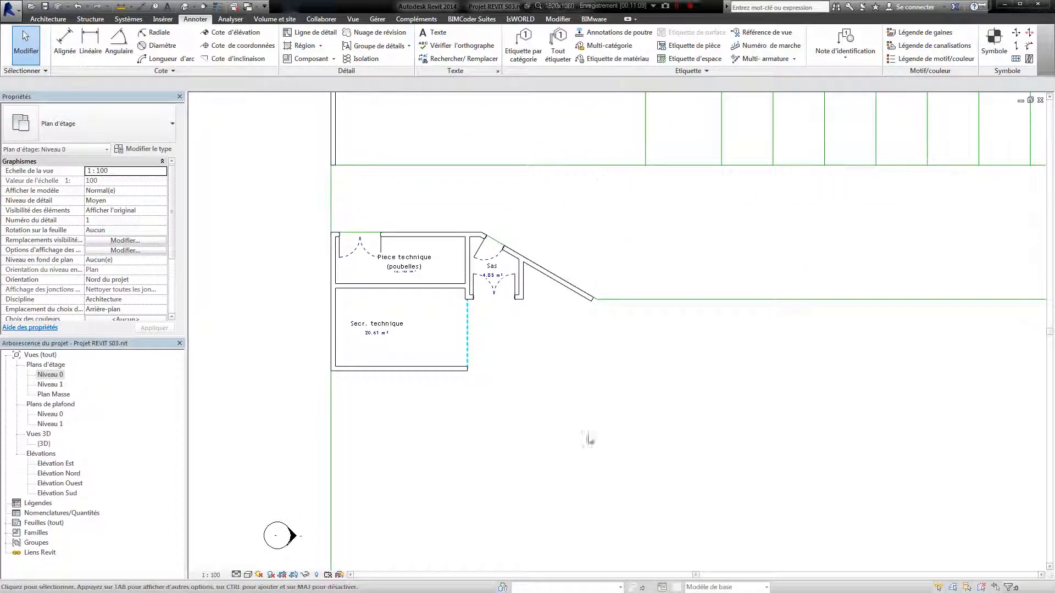
middle_drag(536, 250, 548, 251)
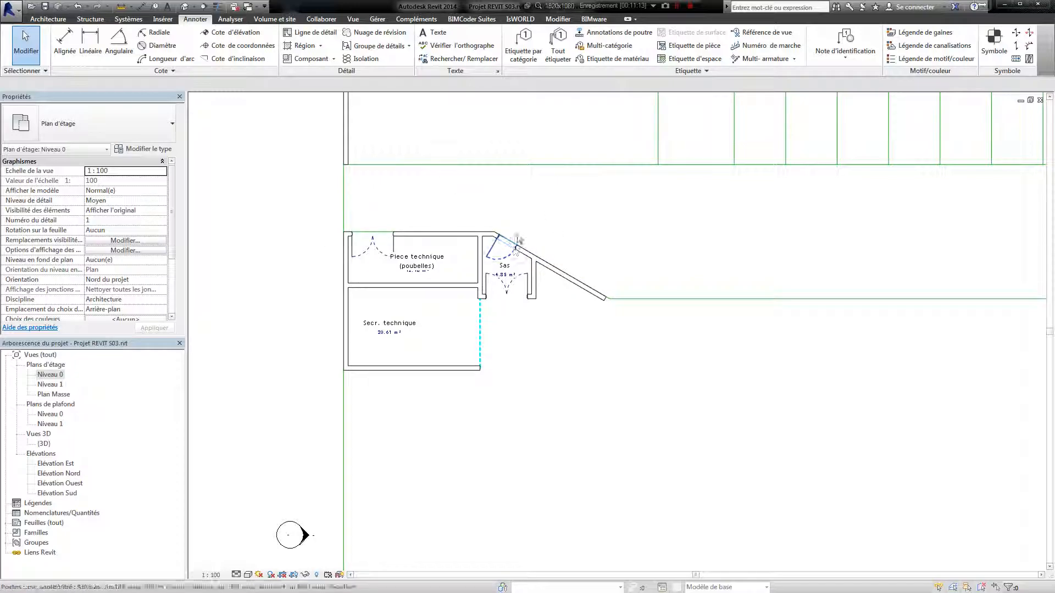
middle_drag(580, 379, 581, 407)
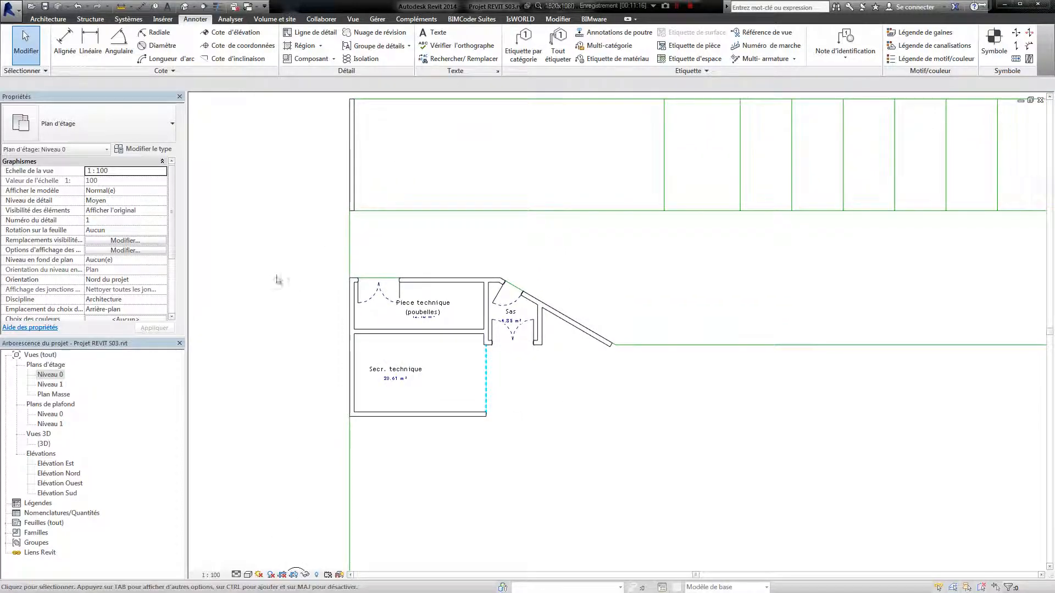
scroll(555, 415, up, 2)
middle_drag(555, 197, 484, 268)
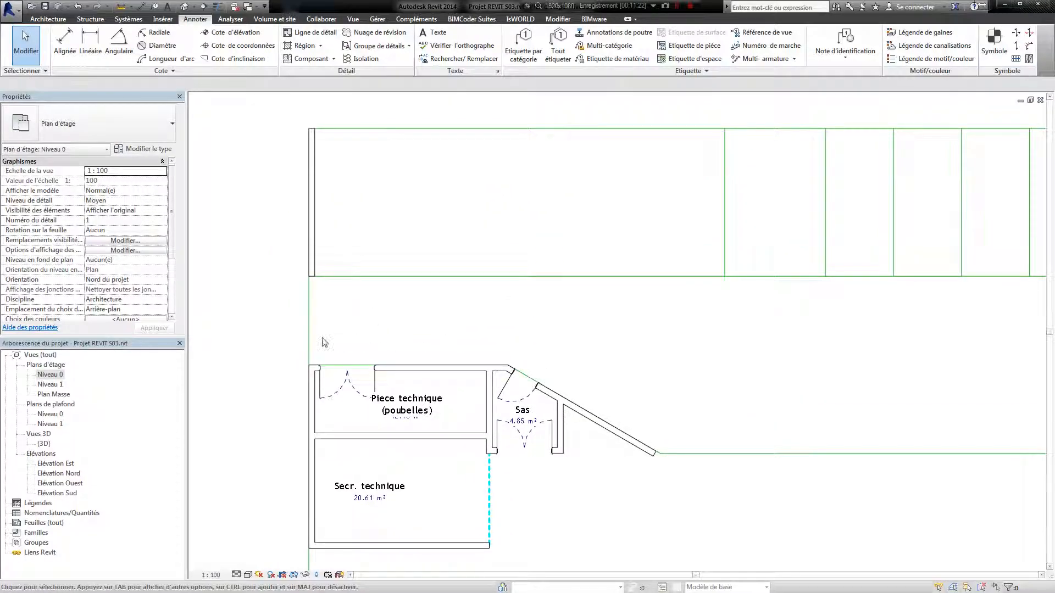
middle_drag(758, 478, 680, 337)
scroll(565, 328, up, 3)
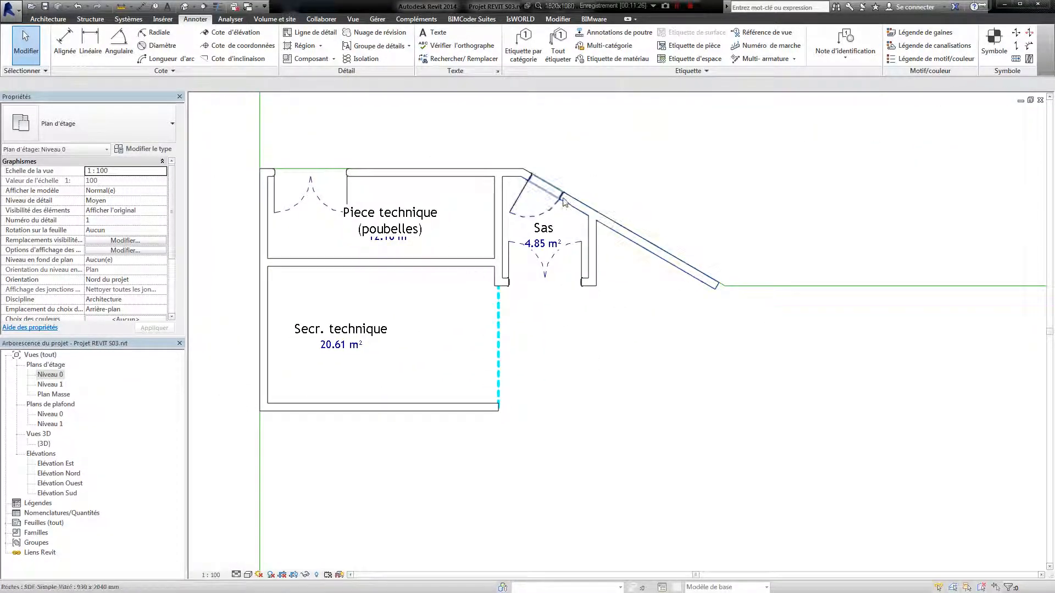
click(559, 198)
click(694, 390)
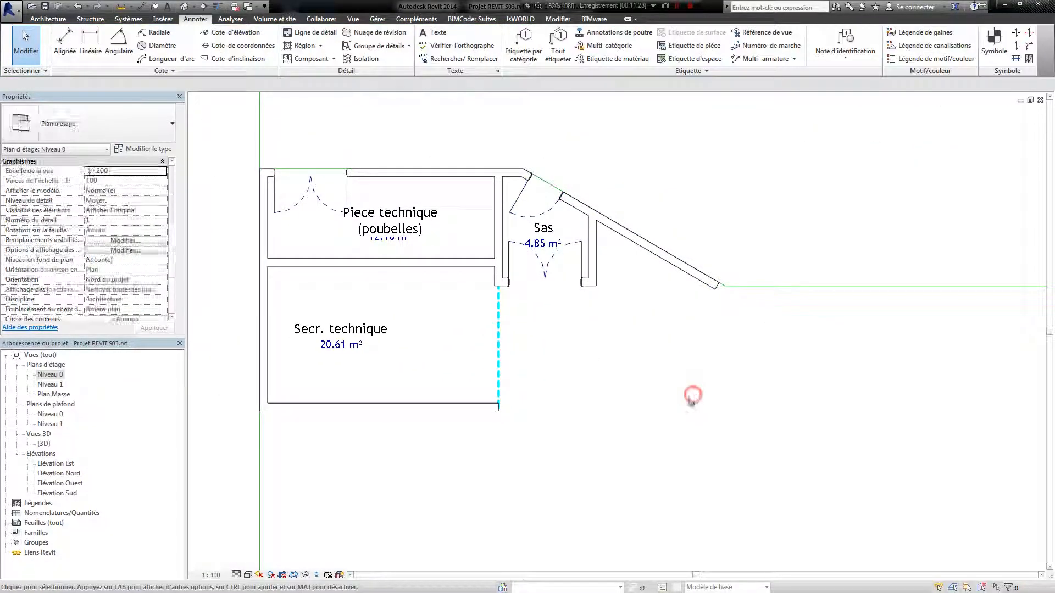
middle_drag(631, 382, 639, 345)
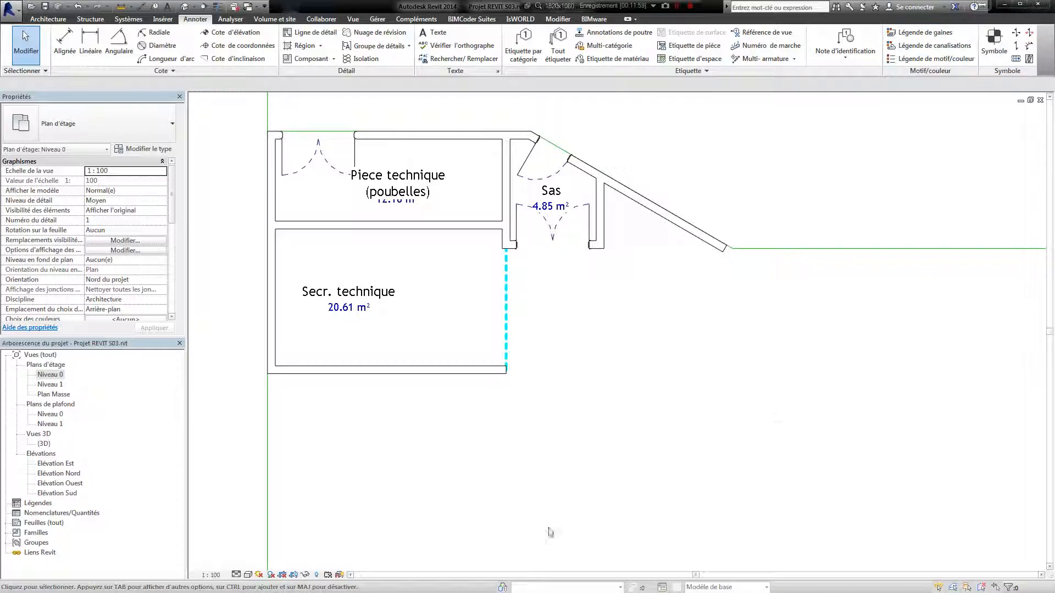
- Draw a Générique - Ext. 200 mm wall, 2.75 m high, straight down from Secr. technique's lower outer corner along the green boundary line
scroll(624, 344, down, 4)
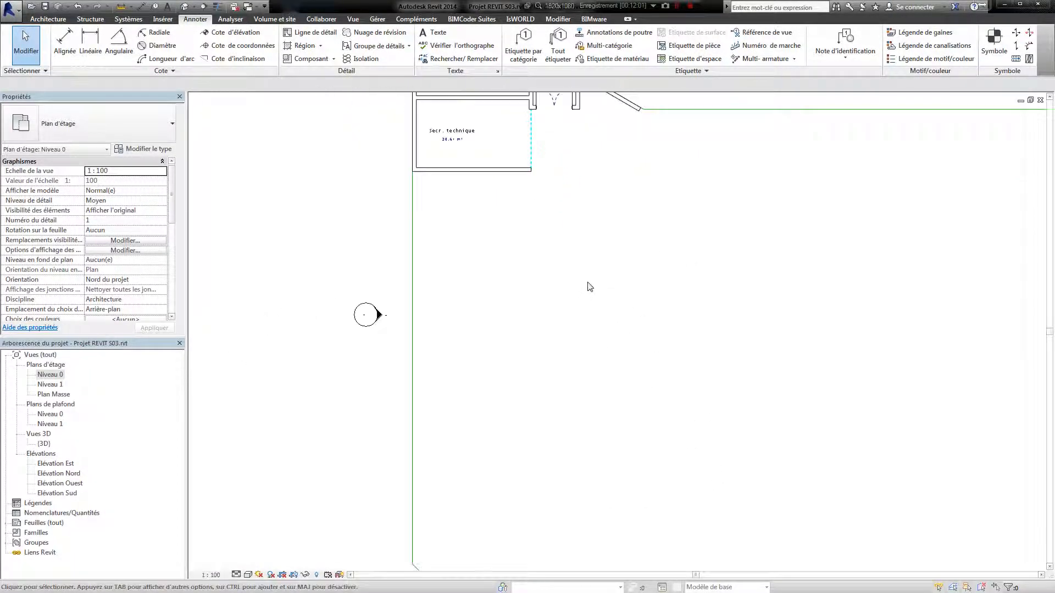
scroll(582, 280, down, 1)
scroll(566, 330, up, 4)
middle_drag(576, 347, 585, 367)
scroll(233, 64, up, 4)
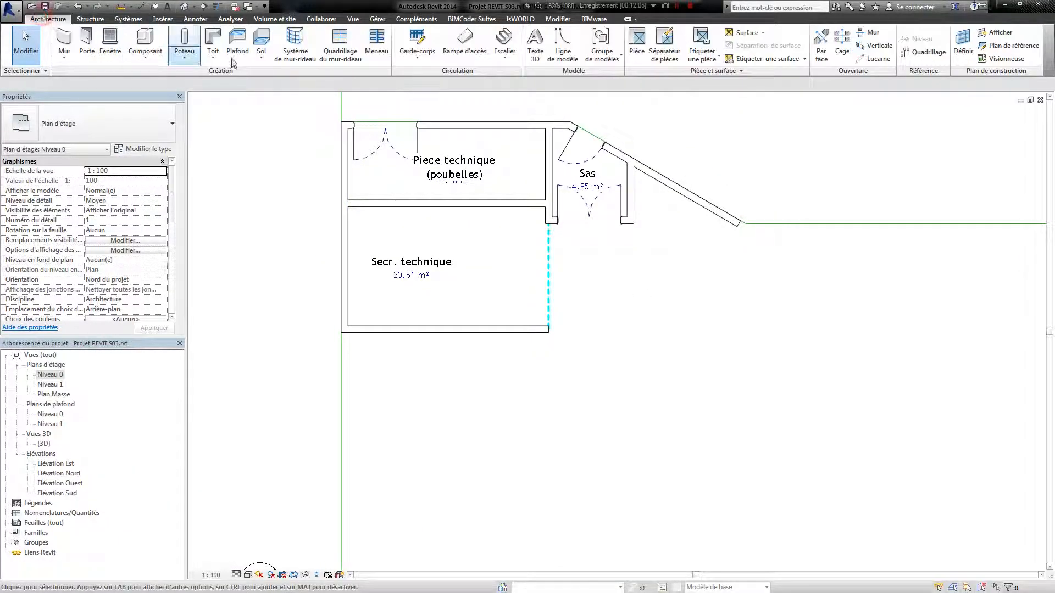
click(58, 40)
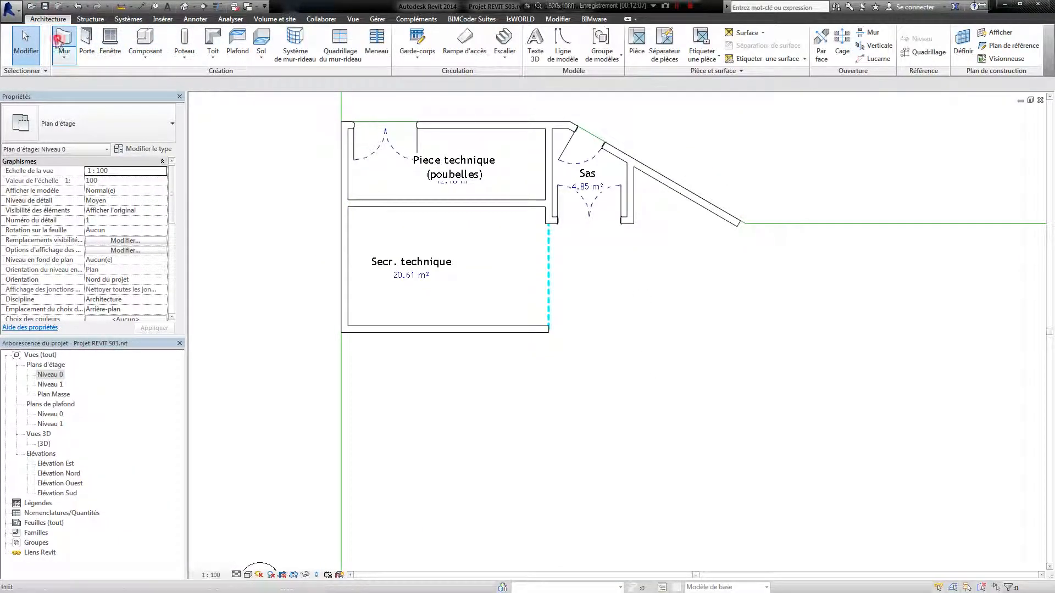
click(471, 33)
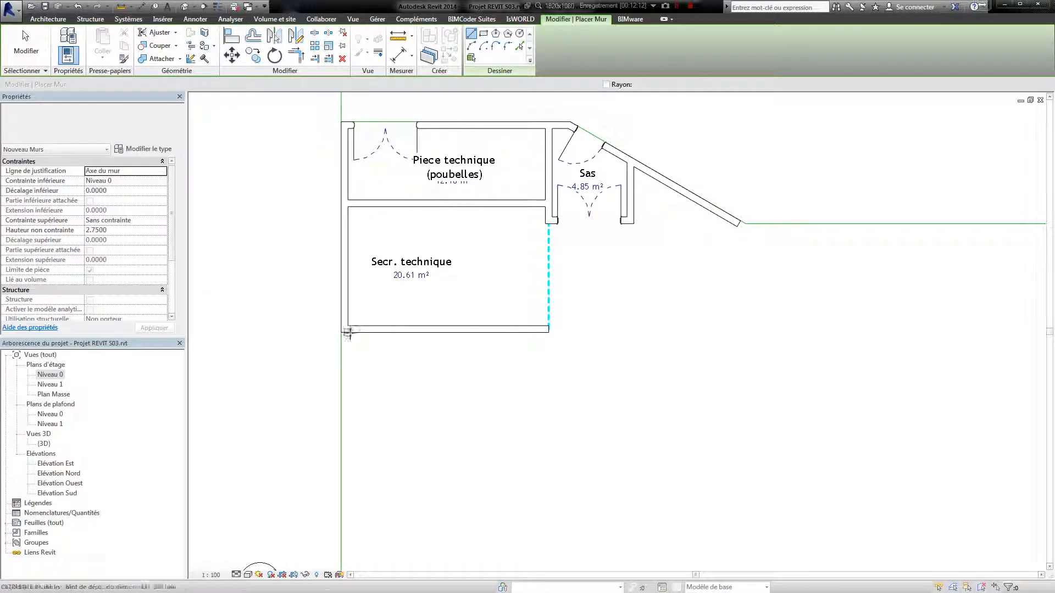
click(342, 332)
middle_drag(389, 471, 351, 382)
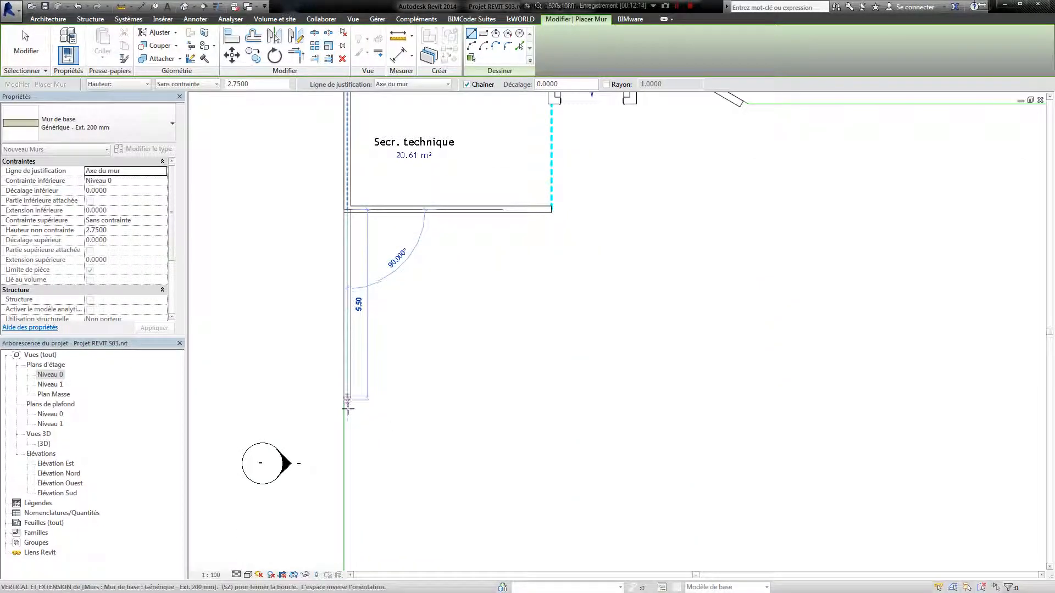
key(Escape)
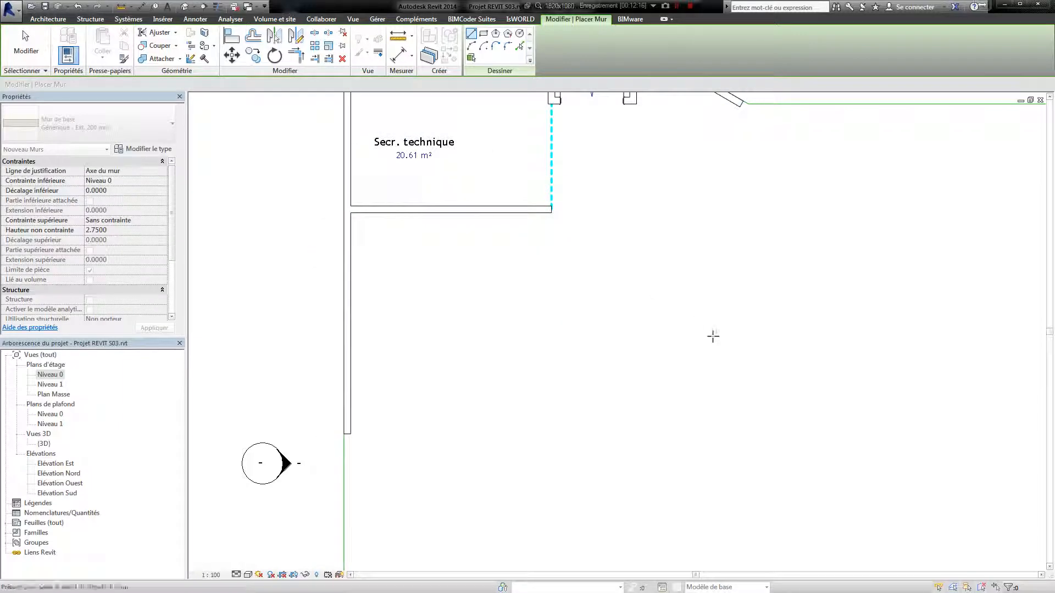
middle_drag(547, 211, 502, 290)
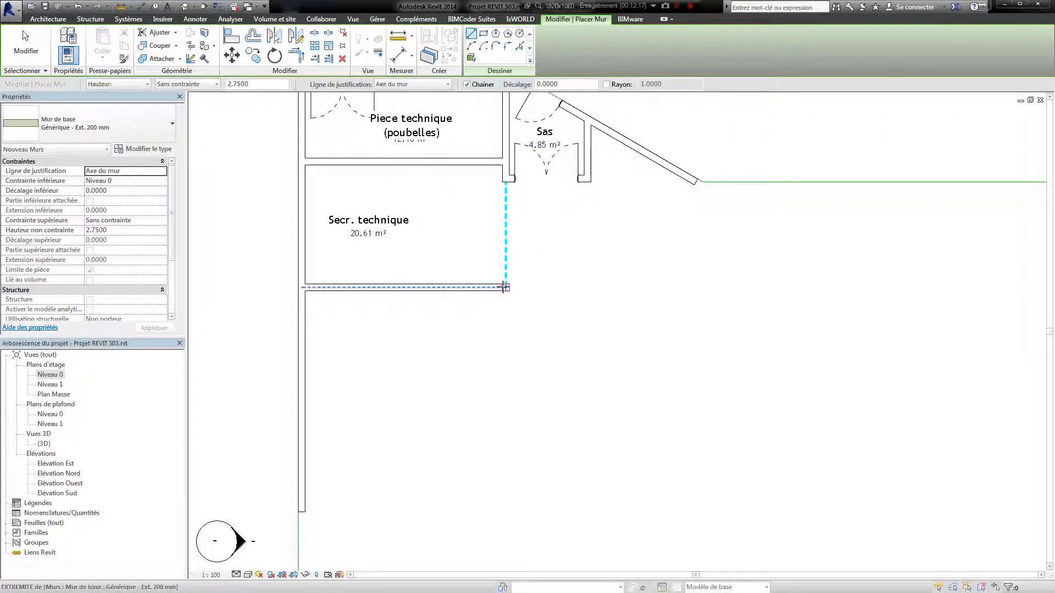
- Draw a Générique - Ext. 200 mm wall 6.60 m straight down from Secr. technique's room separation line, ending level with the opposite outer wall
click(505, 287)
key(Escape)
click(505, 286)
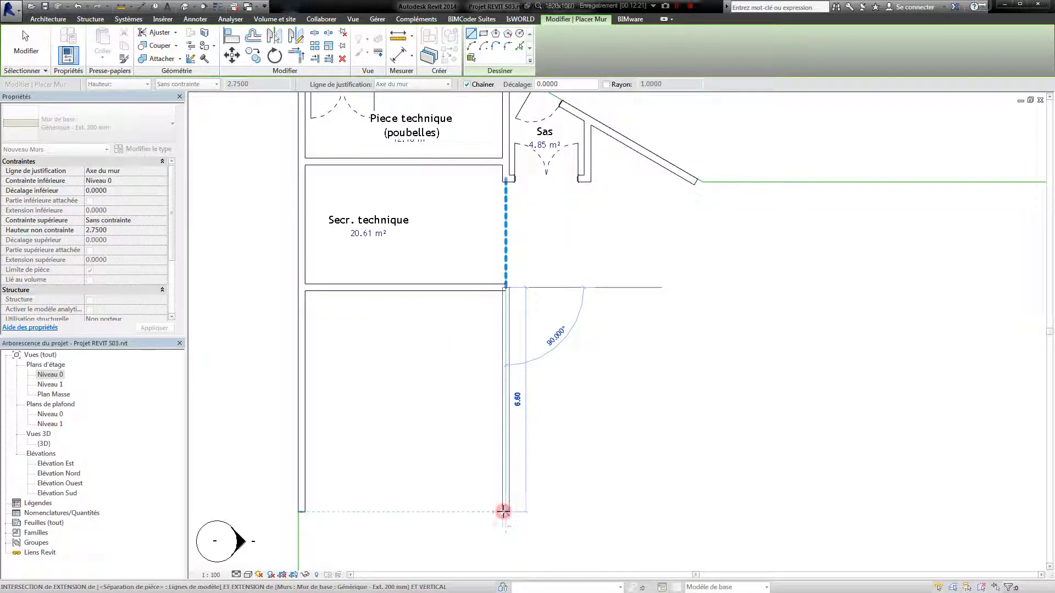
key(Escape)
key(Escape)
middle_drag(680, 403, 719, 389)
scroll(720, 390, down, 1)
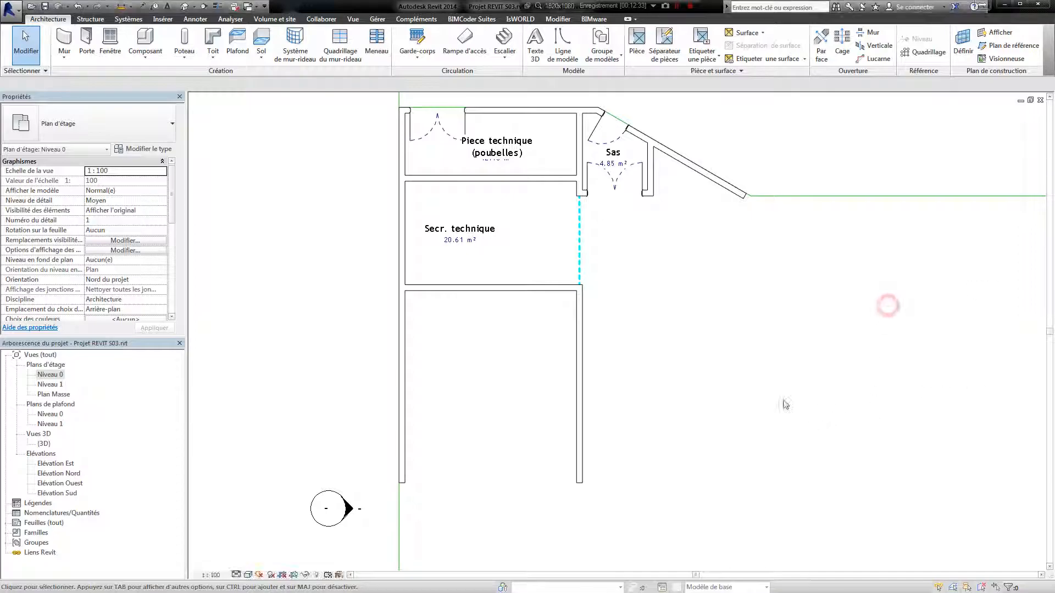
- Draw a horizontal Générique - Ext. 200 mm wall between the two parallel walls below Secr. technique and shift it slightly upward
scroll(887, 306, down, 3)
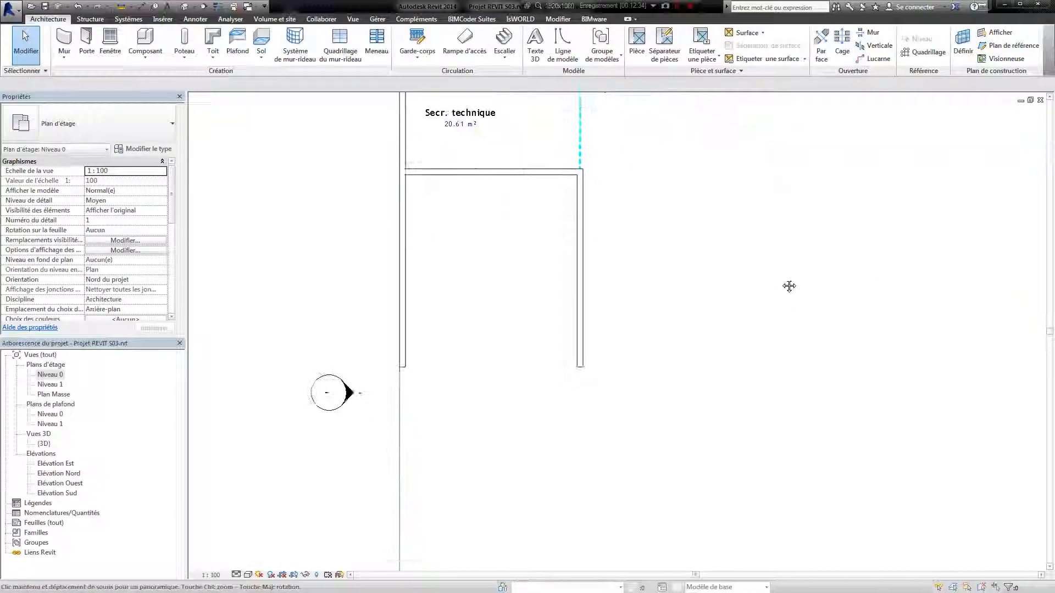
click(64, 40)
click(403, 269)
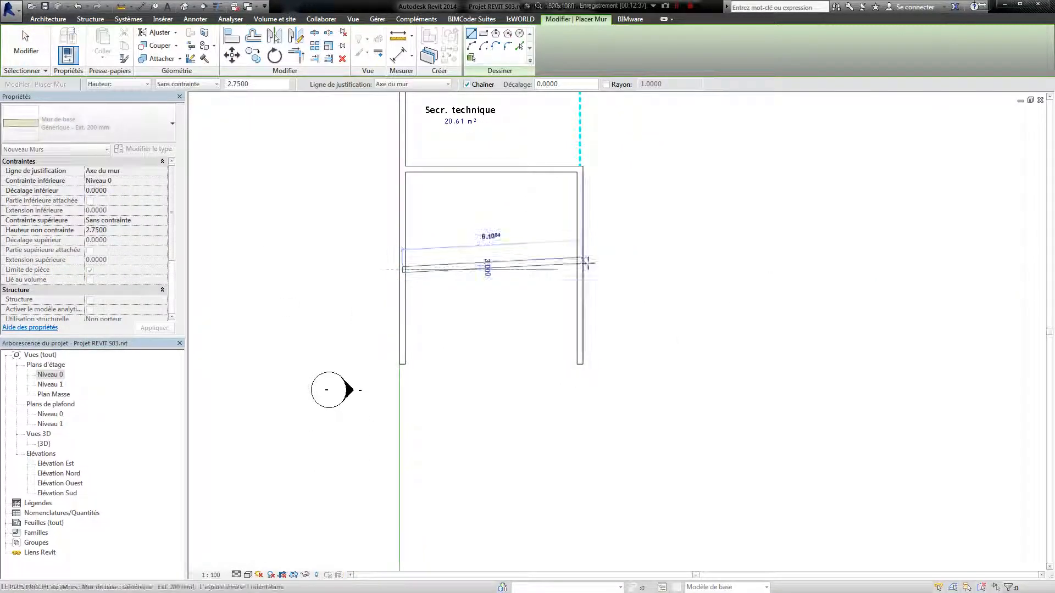
click(579, 270)
key(Escape)
key(Escape)
mouse_move(506, 269)
mouse_down()
mouse_move(508, 224)
mouse_move(512, 253)
mouse_up()
click(758, 257)
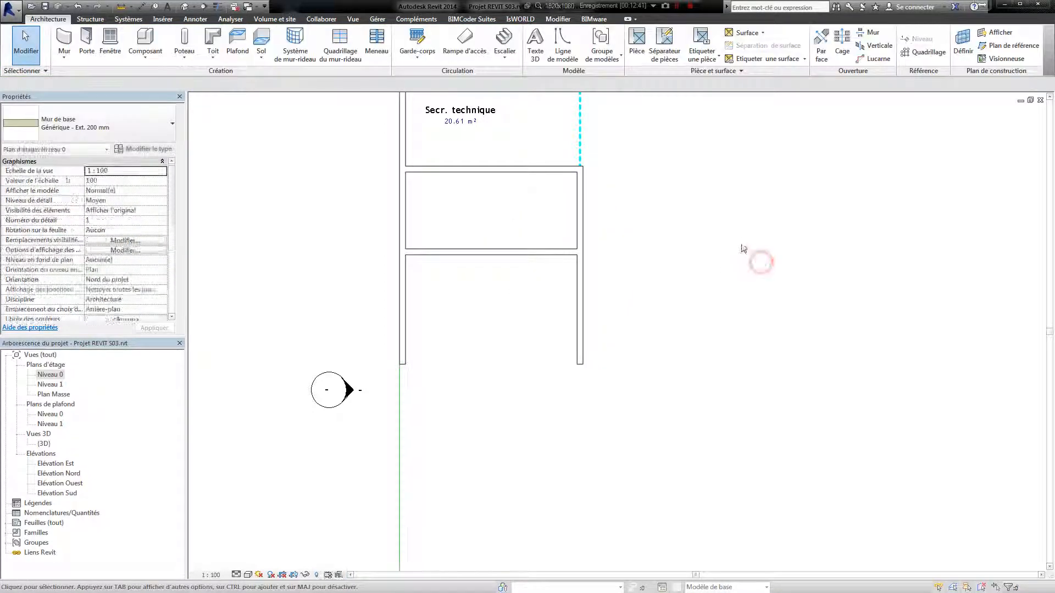
- Place a room in the enclosed space directly below Secr. technique and name it Gestion Compta
middle_drag(613, 223, 569, 306)
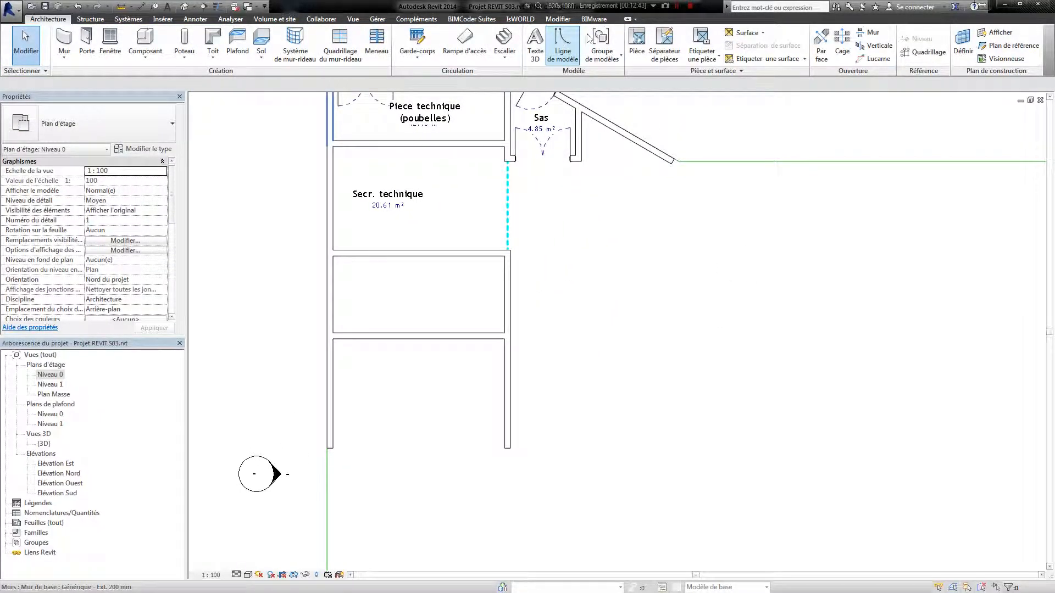
click(636, 44)
click(446, 257)
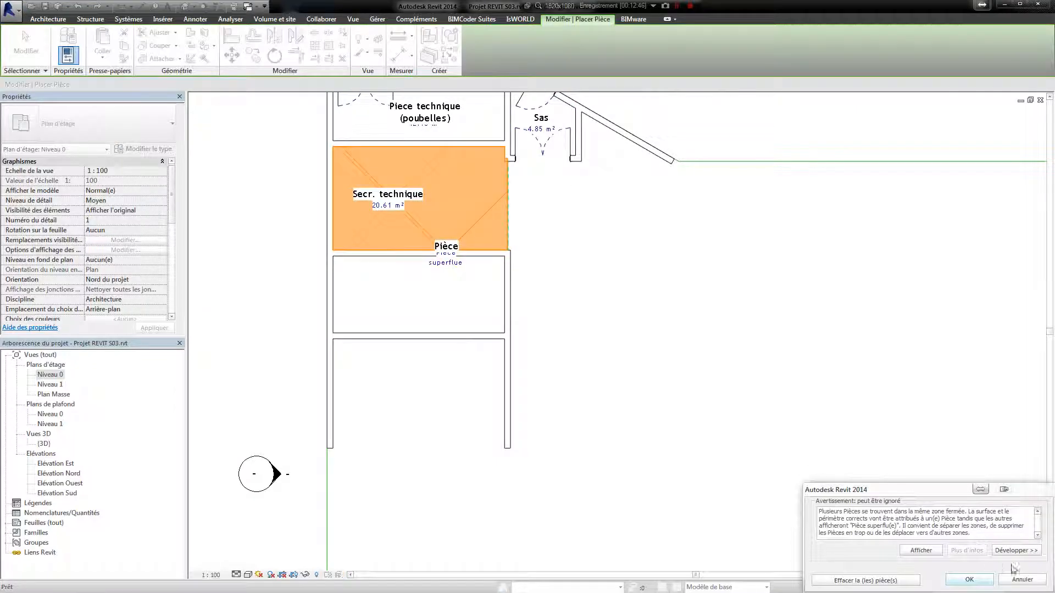
click(1020, 579)
click(414, 293)
key(Escape)
click(416, 283)
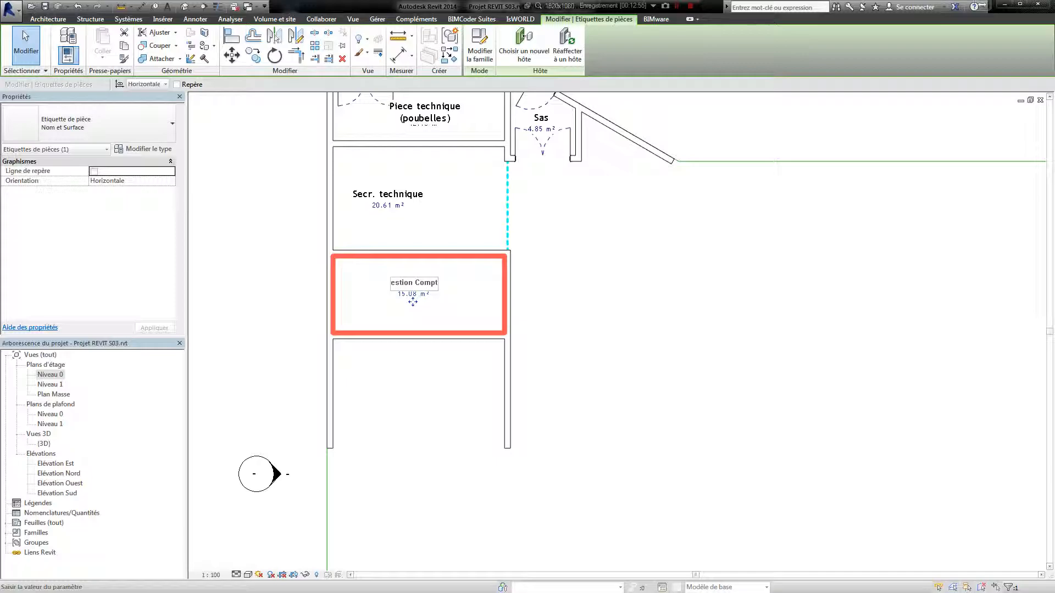
key(Return)
click(819, 336)
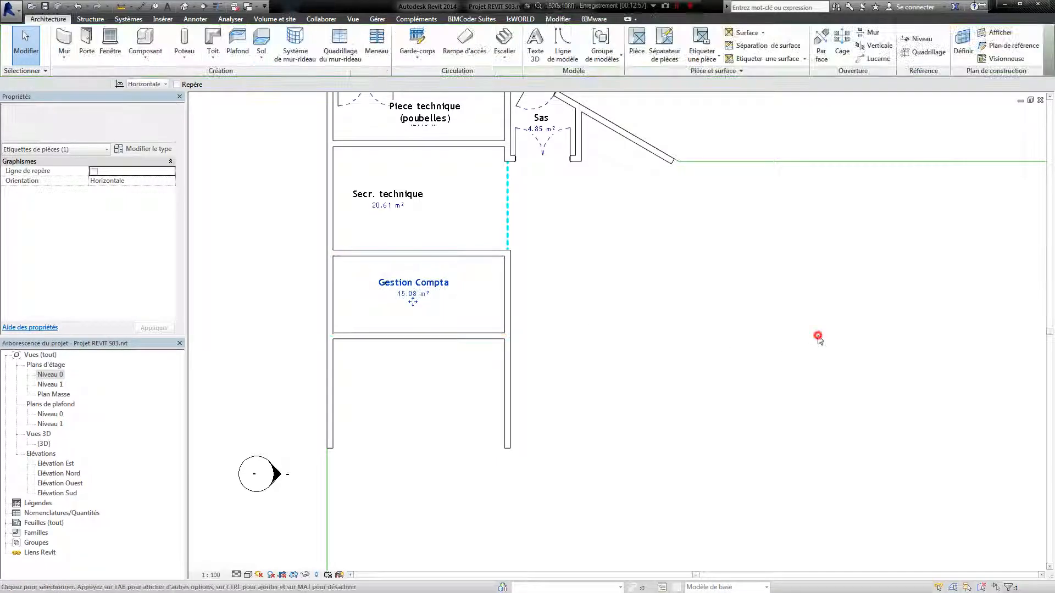
- Examine the technical rooms, Gestion Compta, the Sas and the surrounding green boundary lines on the plan
middle_drag(654, 283, 690, 321)
middle_drag(594, 321, 603, 329)
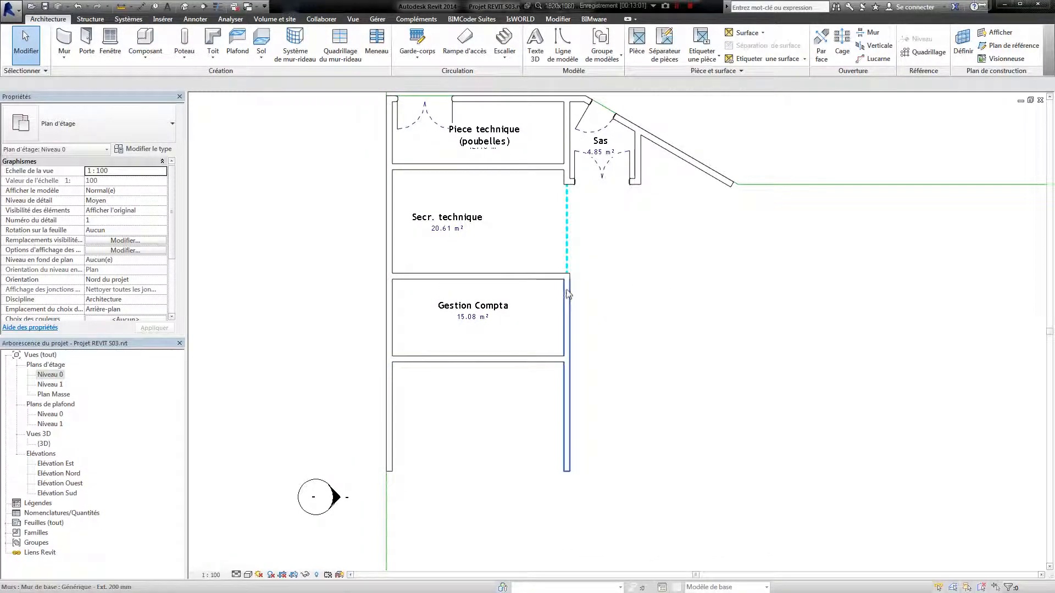
scroll(706, 383, down, 5)
middle_drag(810, 403, 519, 346)
middle_drag(393, 345, 494, 361)
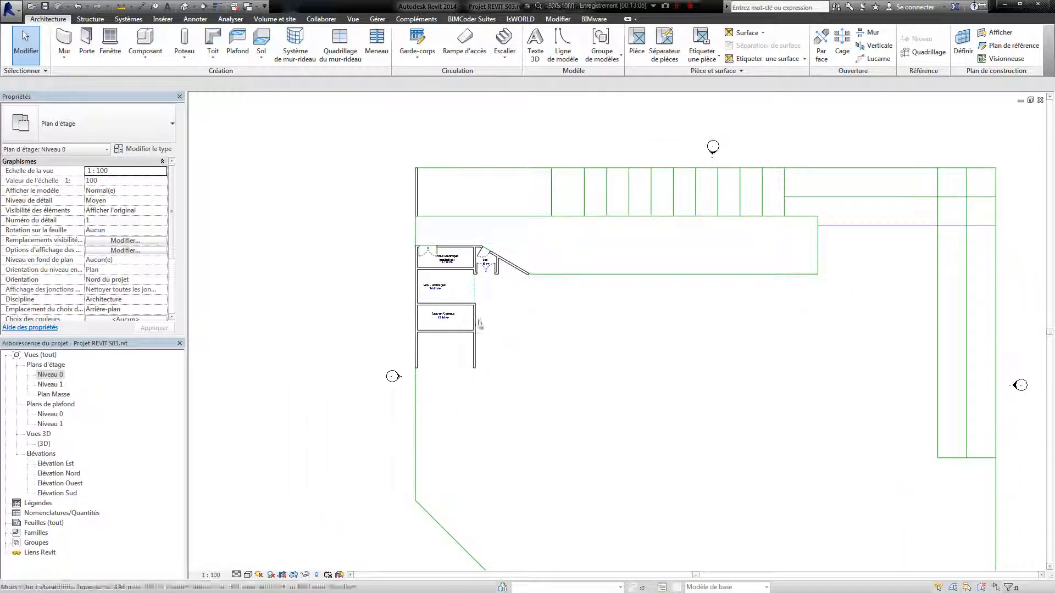
scroll(490, 294, up, 6)
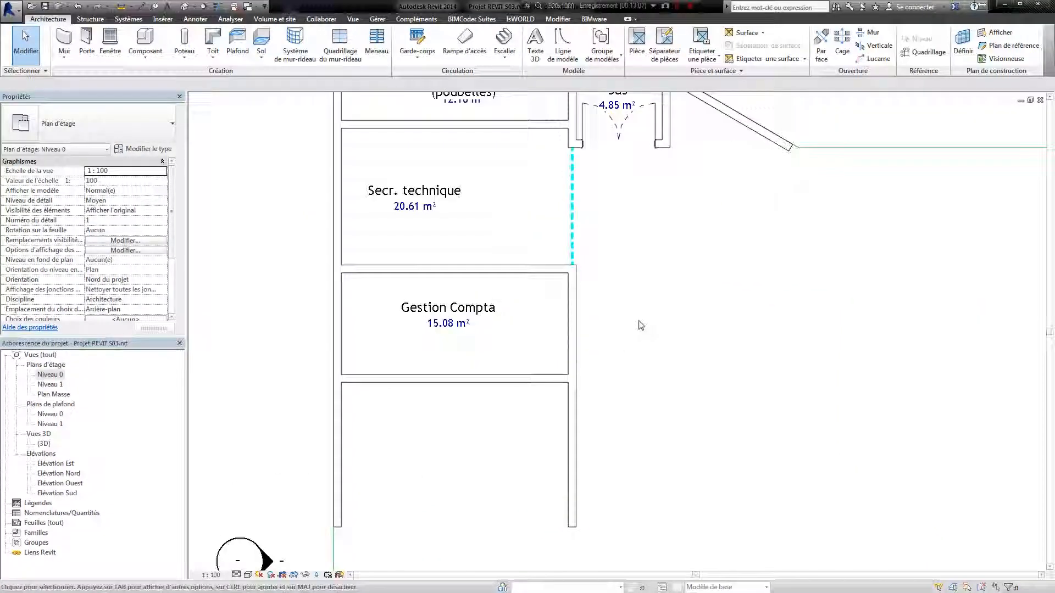
middle_drag(641, 326, 624, 265)
middle_drag(494, 176, 509, 206)
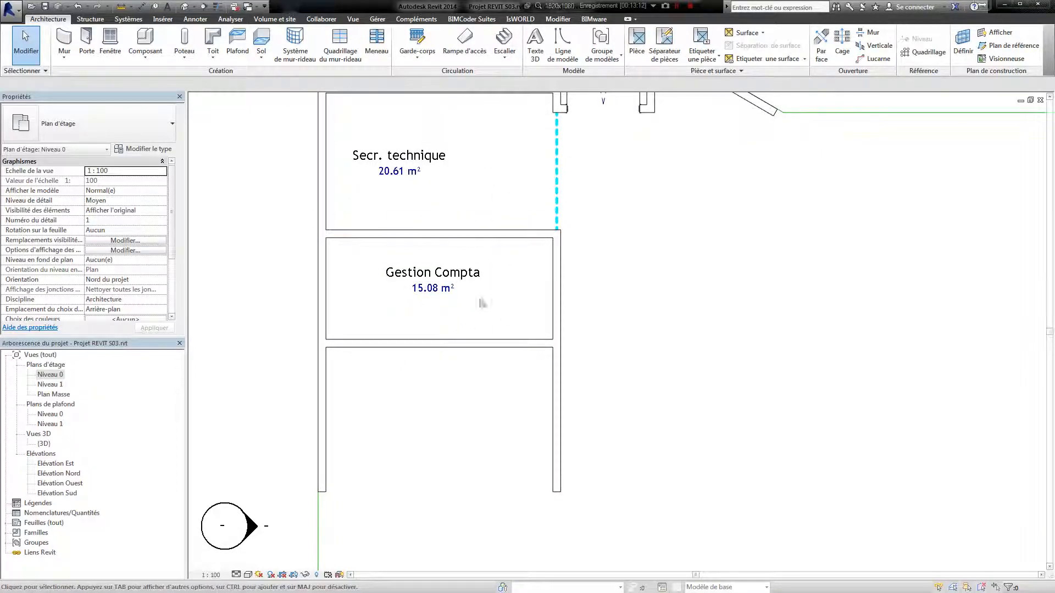
middle_drag(640, 398, 779, 381)
middle_drag(716, 262, 552, 174)
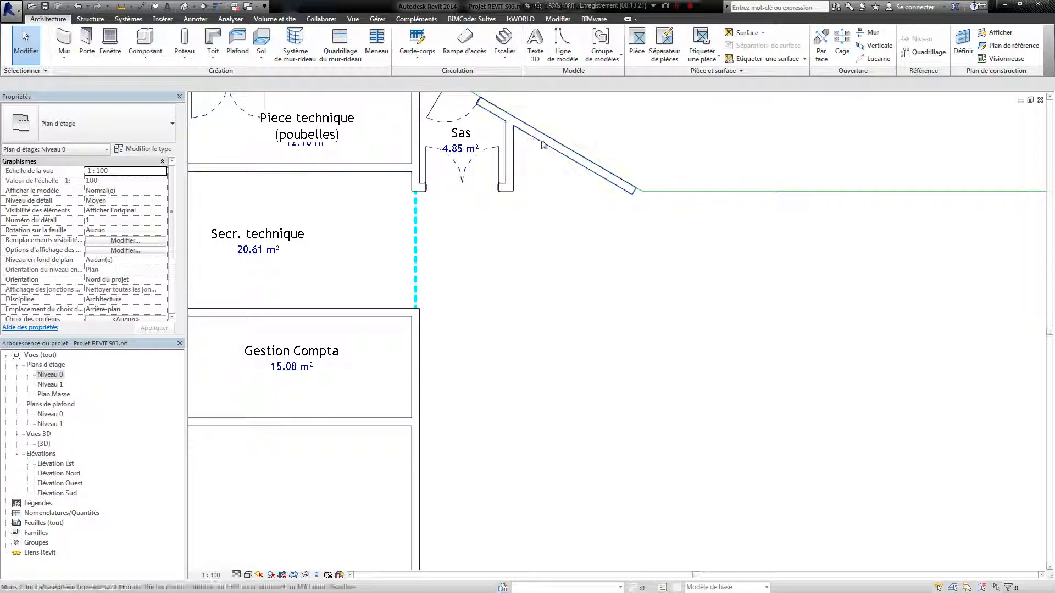
middle_drag(571, 179, 572, 195)
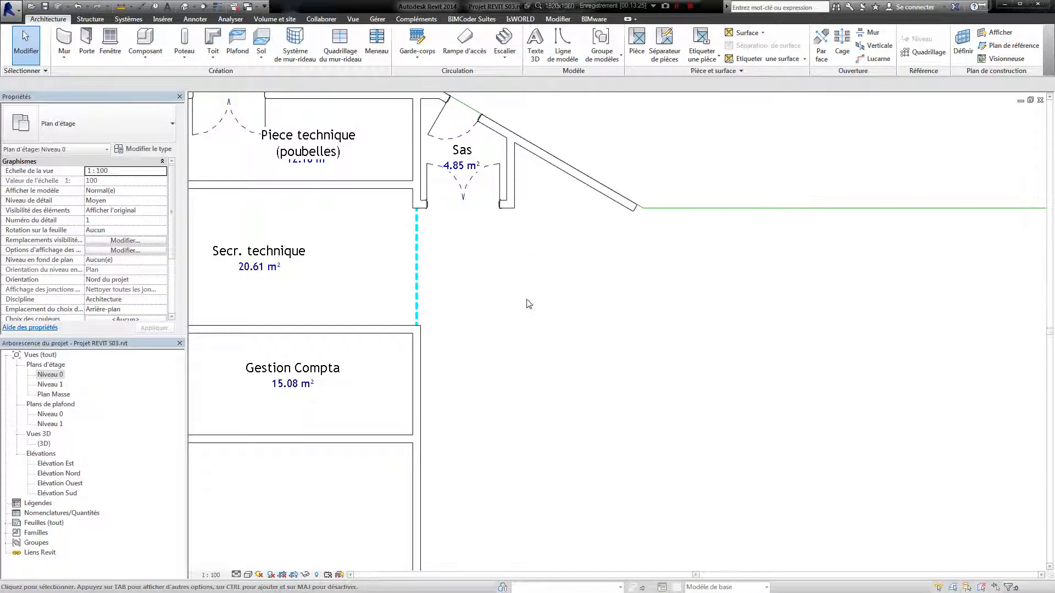
middle_drag(528, 304, 691, 391)
middle_drag(671, 460, 640, 358)
scroll(604, 390, down, 3)
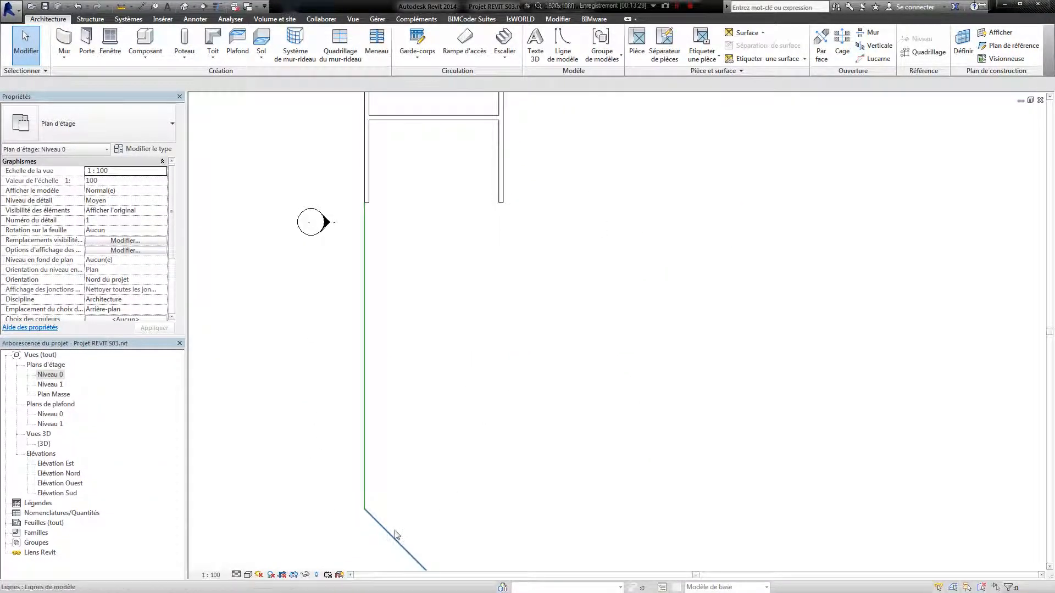
scroll(551, 459, down, 3)
scroll(589, 443, up, 2)
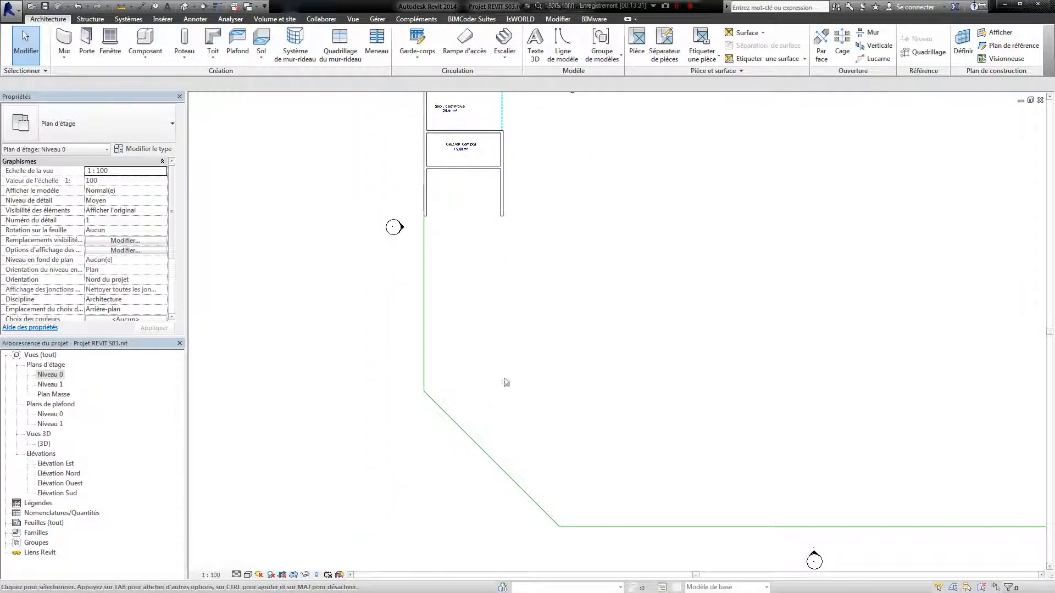
middle_drag(502, 265, 455, 348)
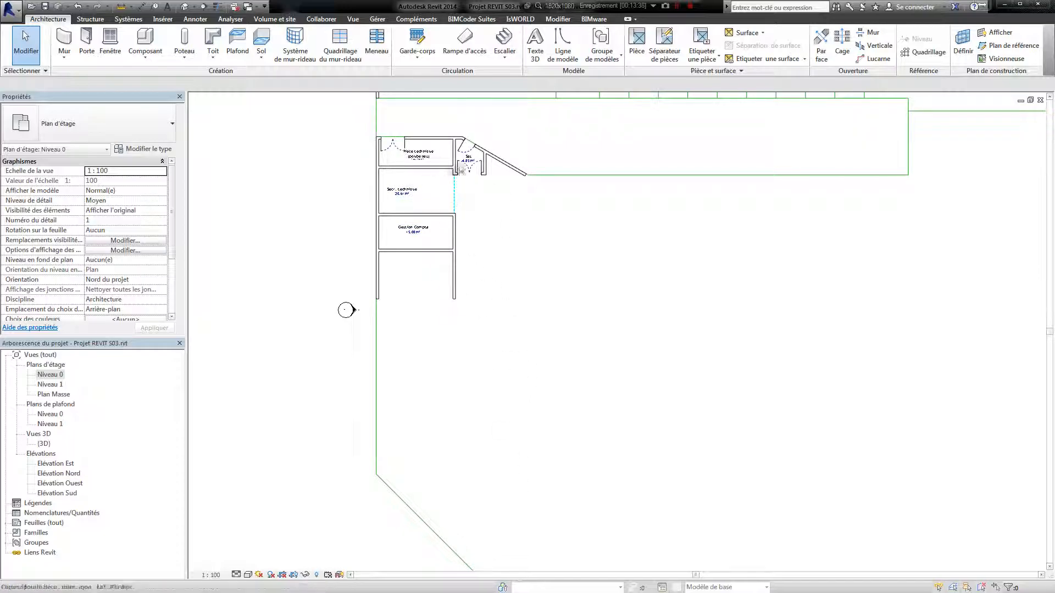
middle_drag(538, 303, 514, 363)
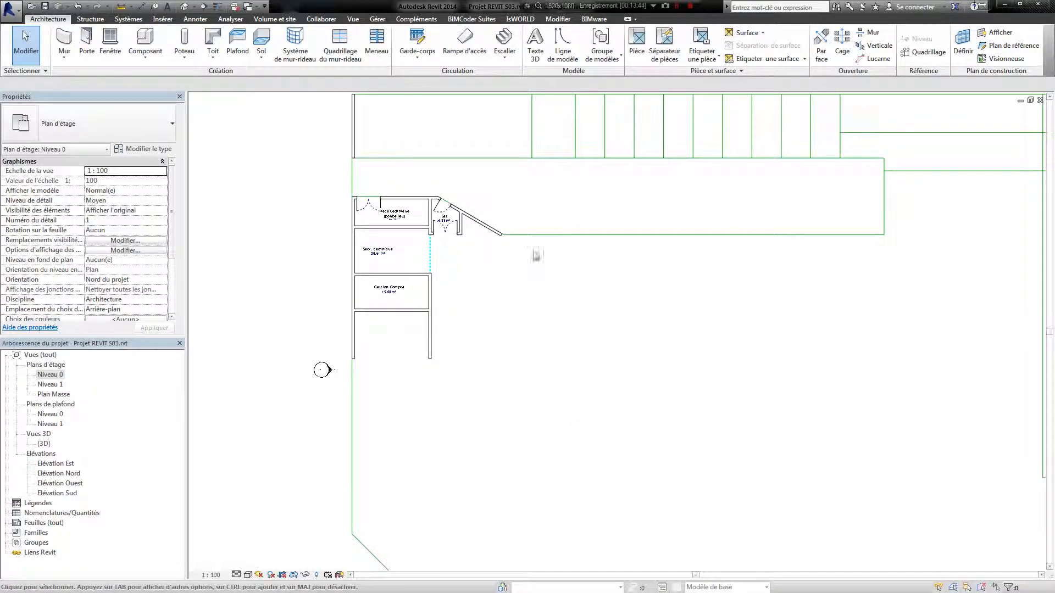
middle_drag(481, 252, 516, 289)
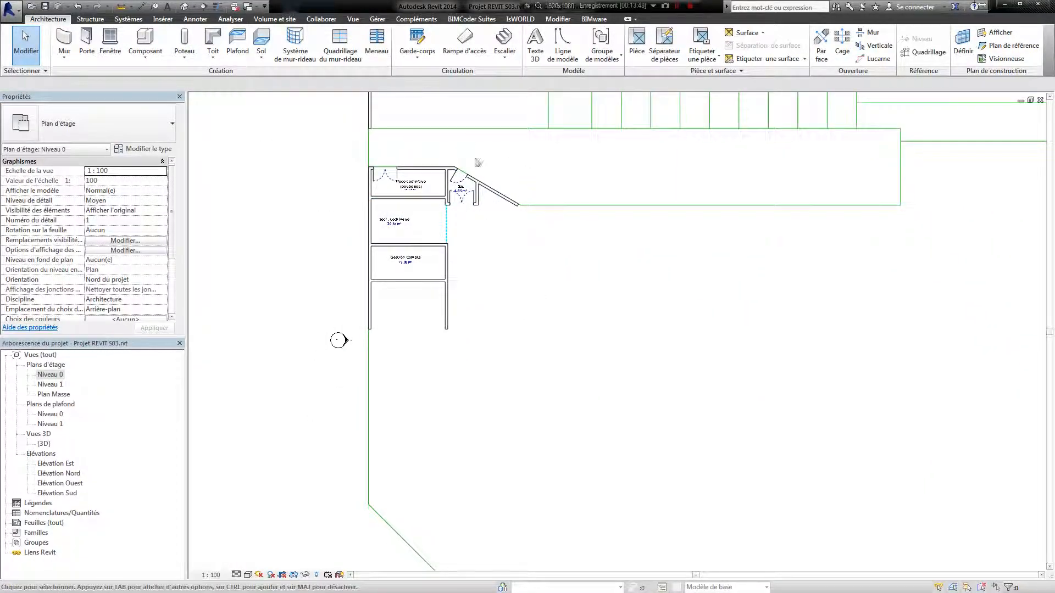
middle_drag(542, 268, 534, 316)
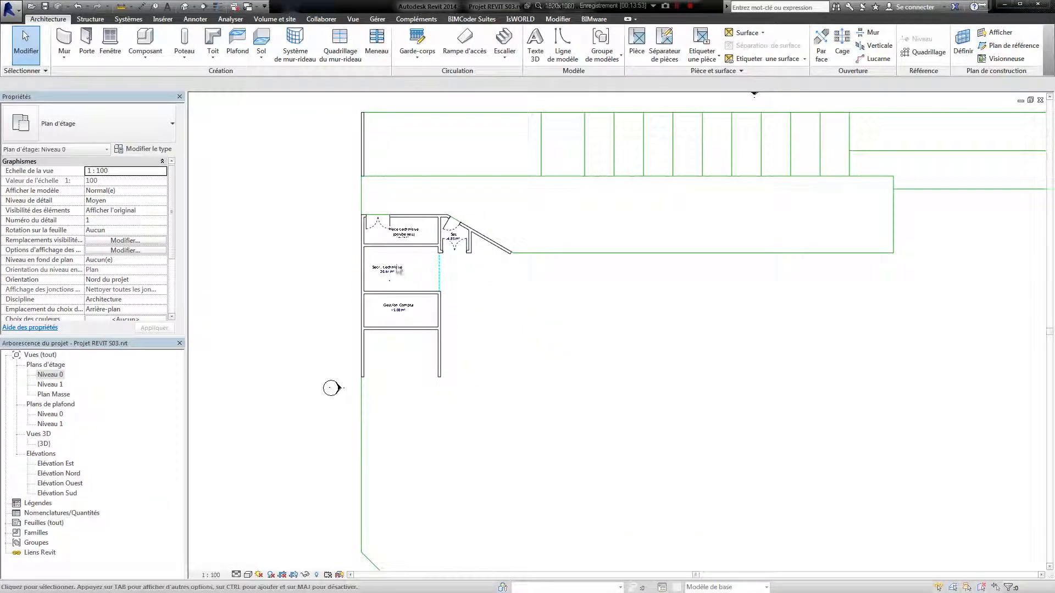
middle_drag(470, 284, 329, 268)
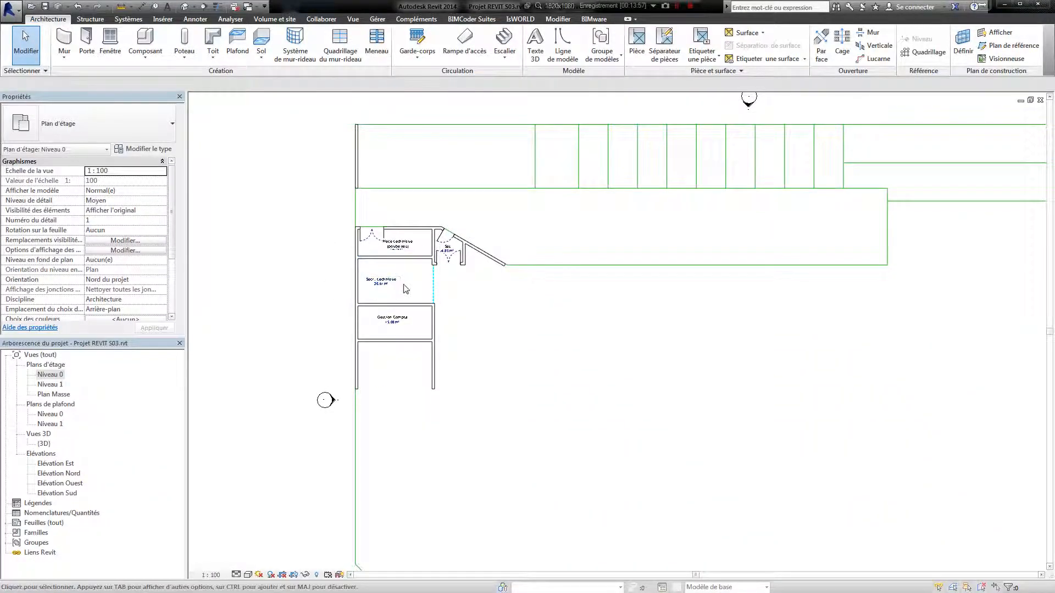
scroll(406, 289, up, 3)
middle_drag(558, 285, 483, 295)
scroll(482, 281, up, 2)
click(482, 280)
click(500, 323)
scroll(299, 445, down, 3)
middle_drag(299, 445, 306, 422)
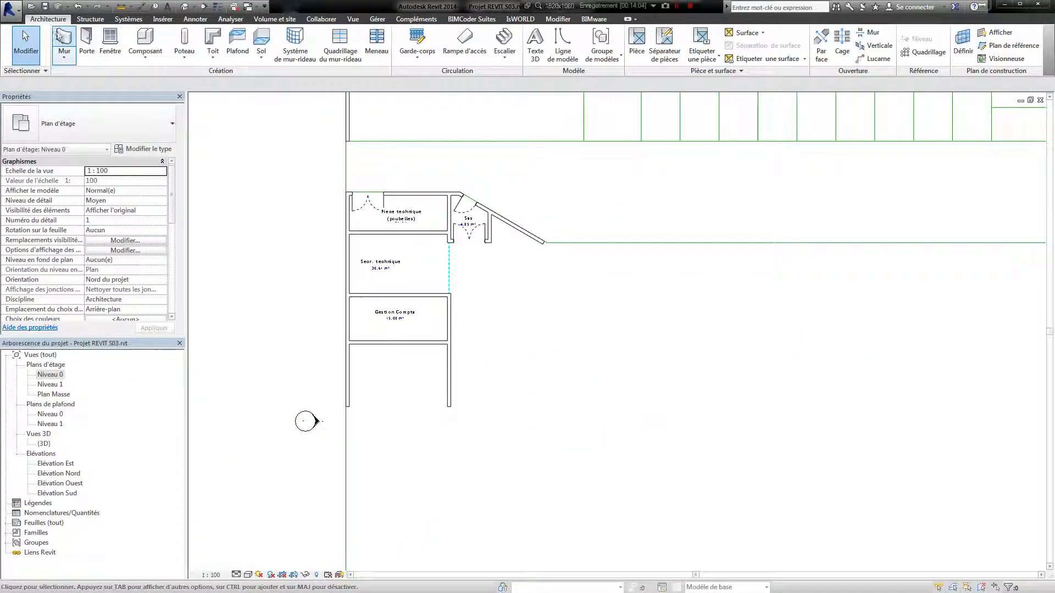
- Draw chained Générique - Ext. 200 mm walls from the oblique wall's lower end, about 4.3 m down and back beneath the Sas's nearer side wall
key(w)
key(a)
scroll(567, 434, up, 2)
middle_drag(566, 434, 624, 316)
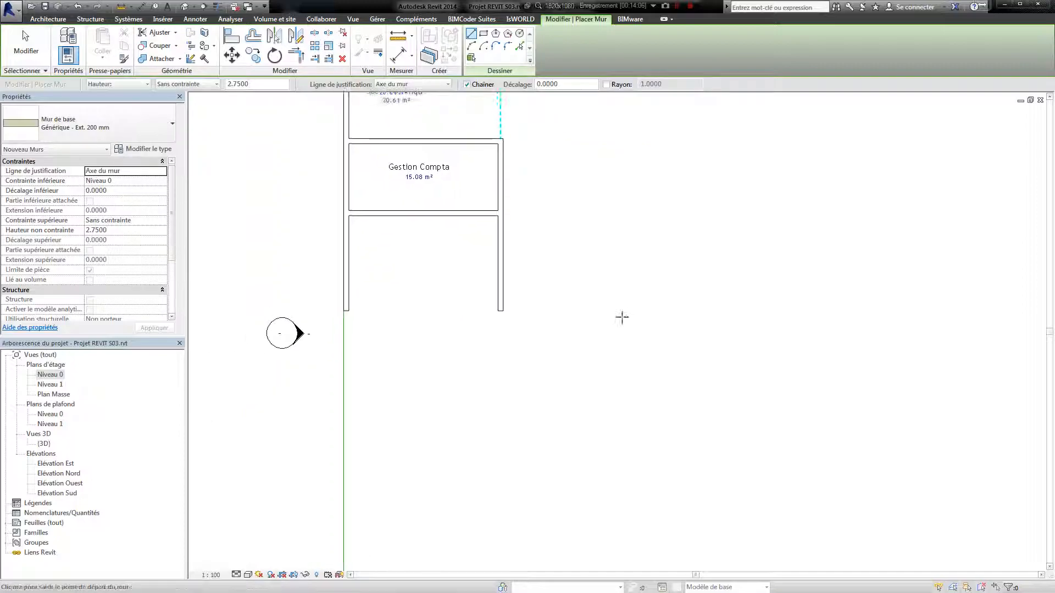
scroll(621, 247, down, 2)
middle_drag(622, 247, 569, 324)
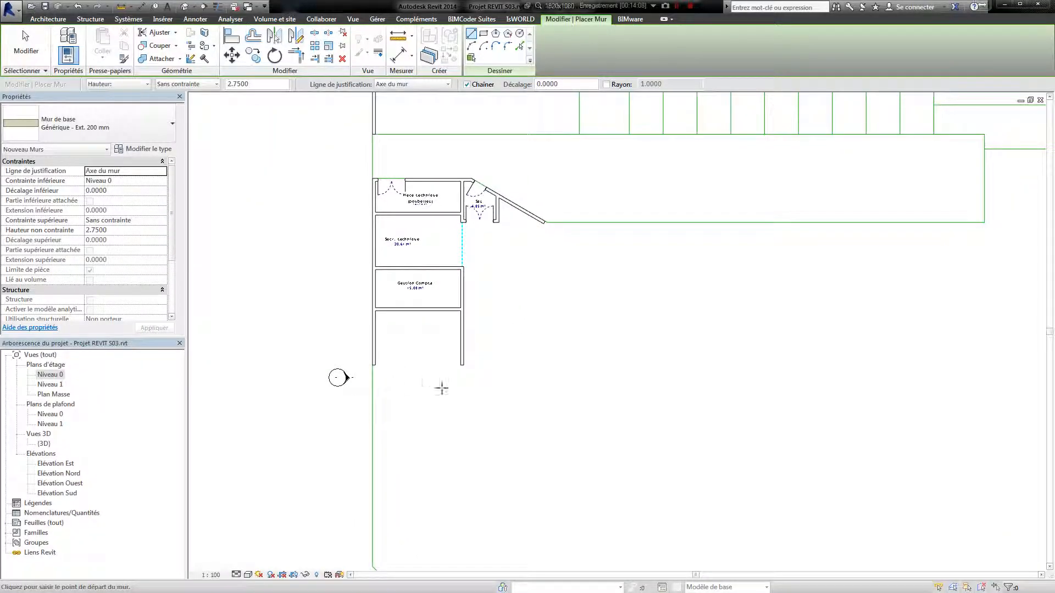
scroll(522, 412, up, 1)
middle_drag(556, 417, 473, 376)
scroll(496, 331, down, 1)
middle_drag(513, 285, 539, 330)
scroll(572, 282, up, 1)
scroll(497, 233, up, 2)
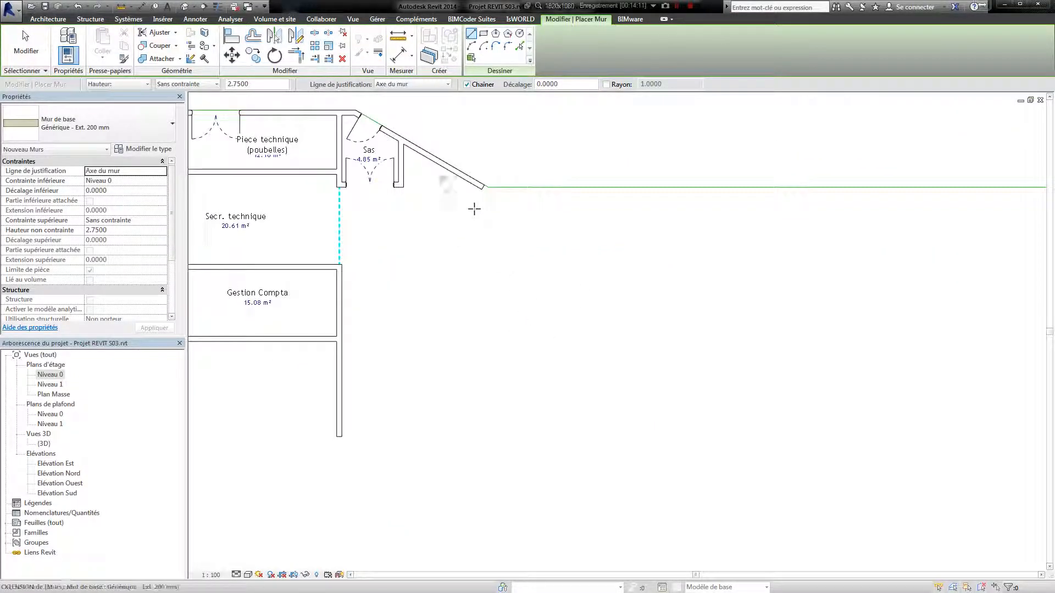
click(484, 187)
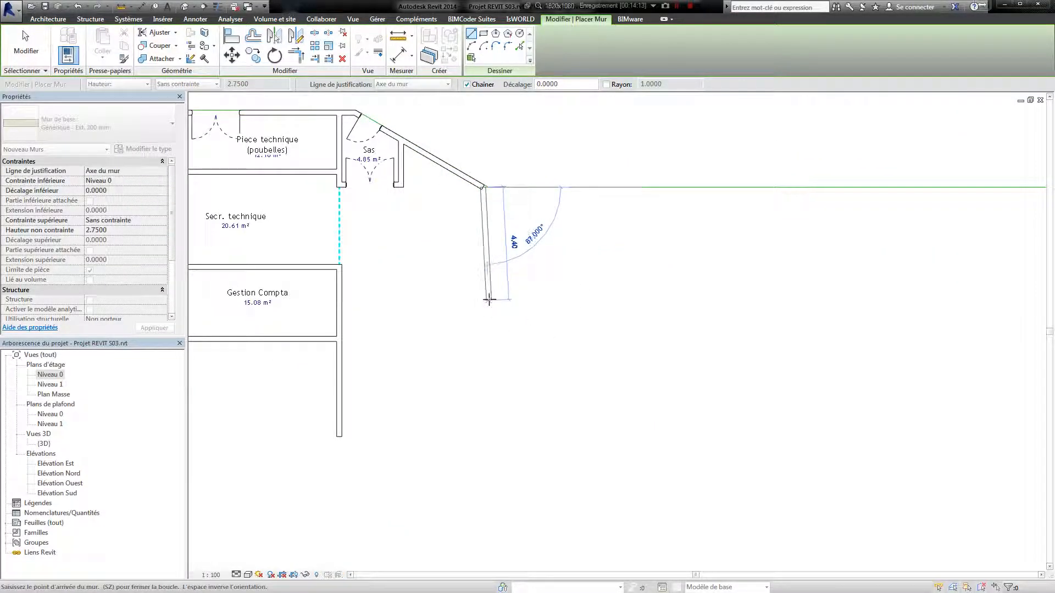
click(484, 297)
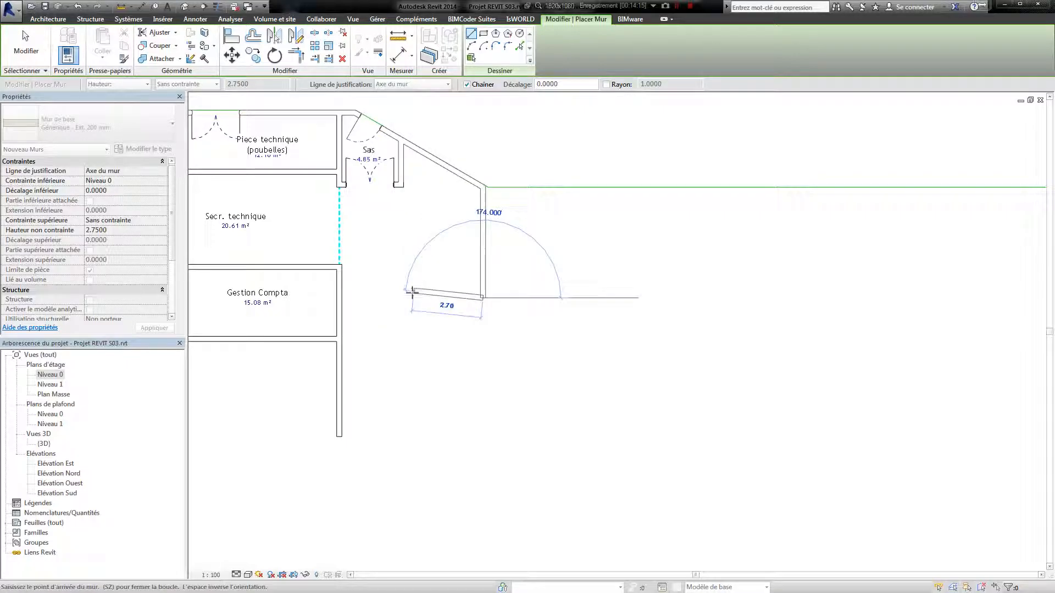
click(401, 297)
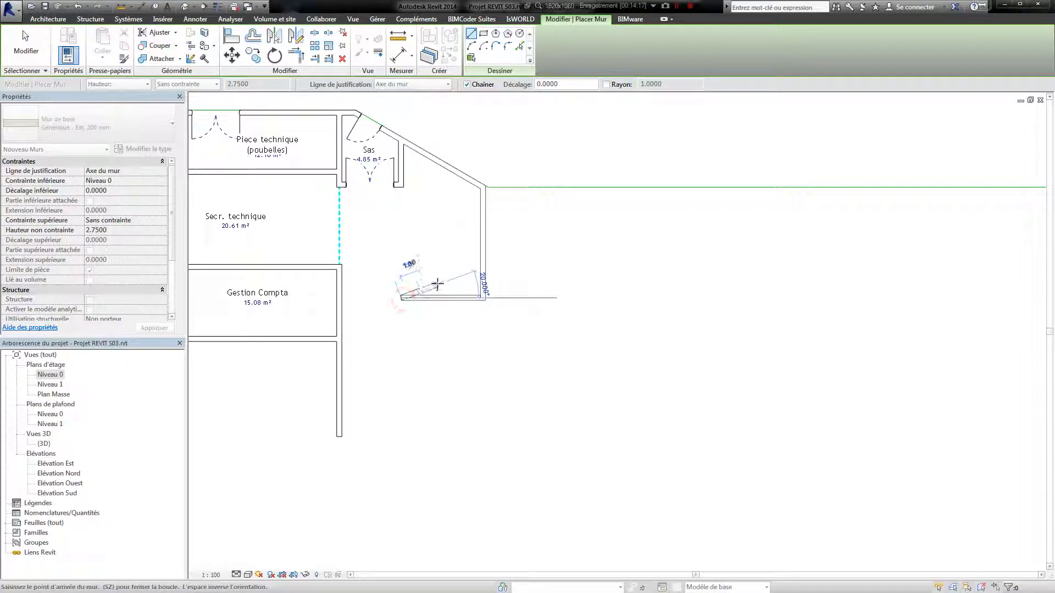
key(Escape)
key(Escape)
- Place a room in the partly open space between the Sas, the oblique wall and the new L-shaped walls
middle_drag(428, 217, 445, 285)
scroll(445, 285, up, 3)
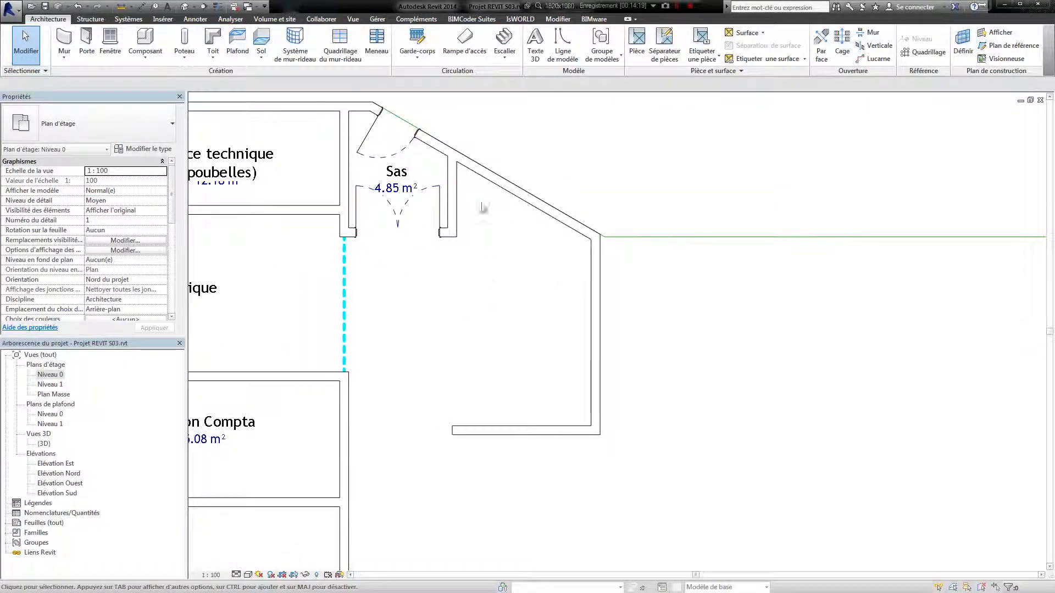
click(636, 42)
click(512, 287)
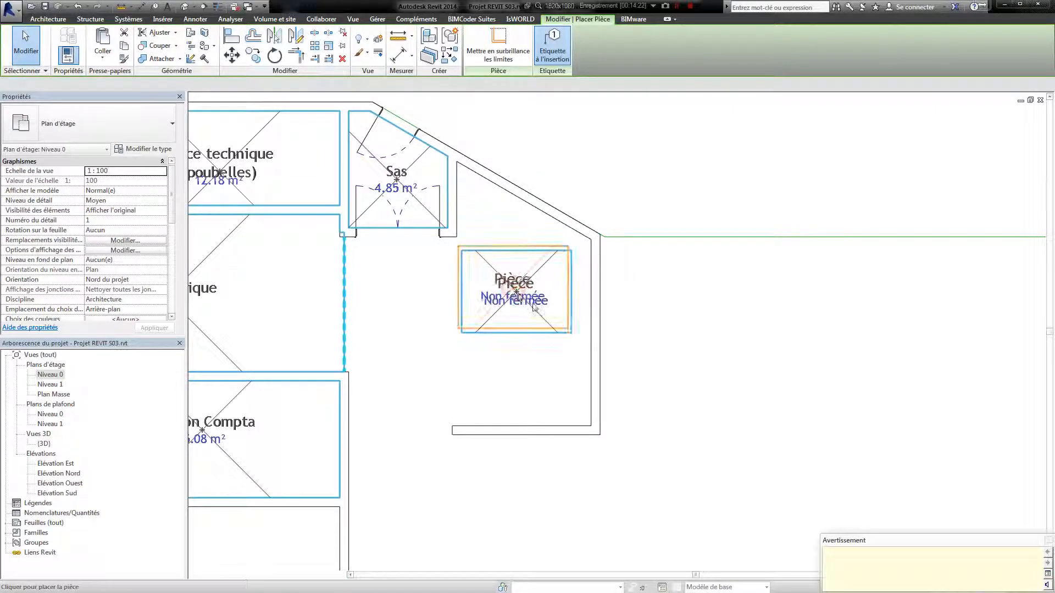
key(Escape)
key(Escape)
- Draw a room separation line from the lower end of the Sas's side wall to the free end of the horizontal wall below
click(664, 42)
click(344, 233)
key(Escape)
click(452, 237)
click(452, 428)
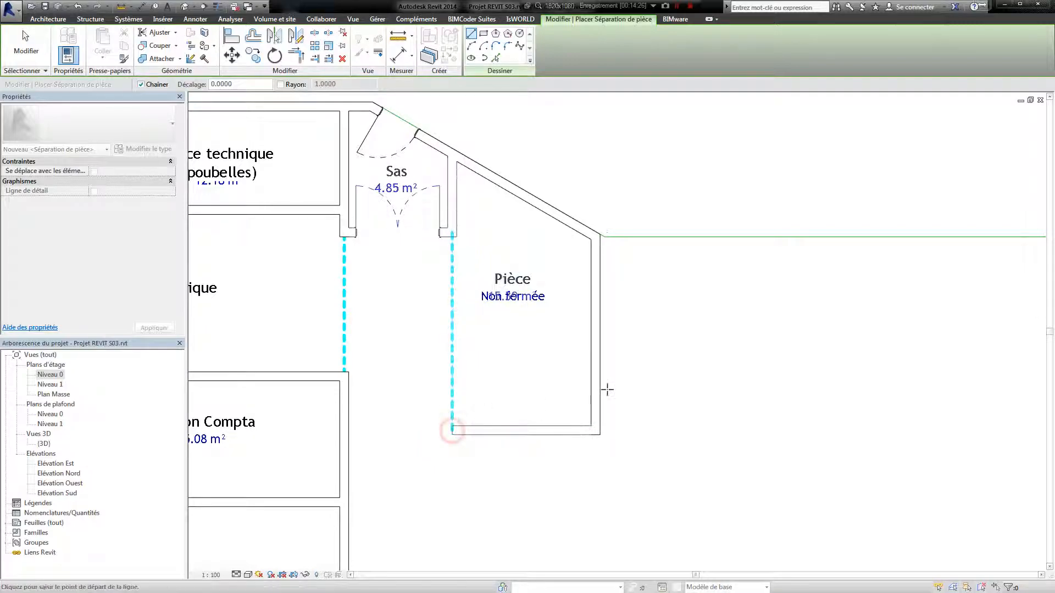
key(Escape)
key(Escape)
- Rename the new room beside the Sas as Attente
middle_drag(688, 361, 696, 407)
click(511, 318)
click(512, 319)
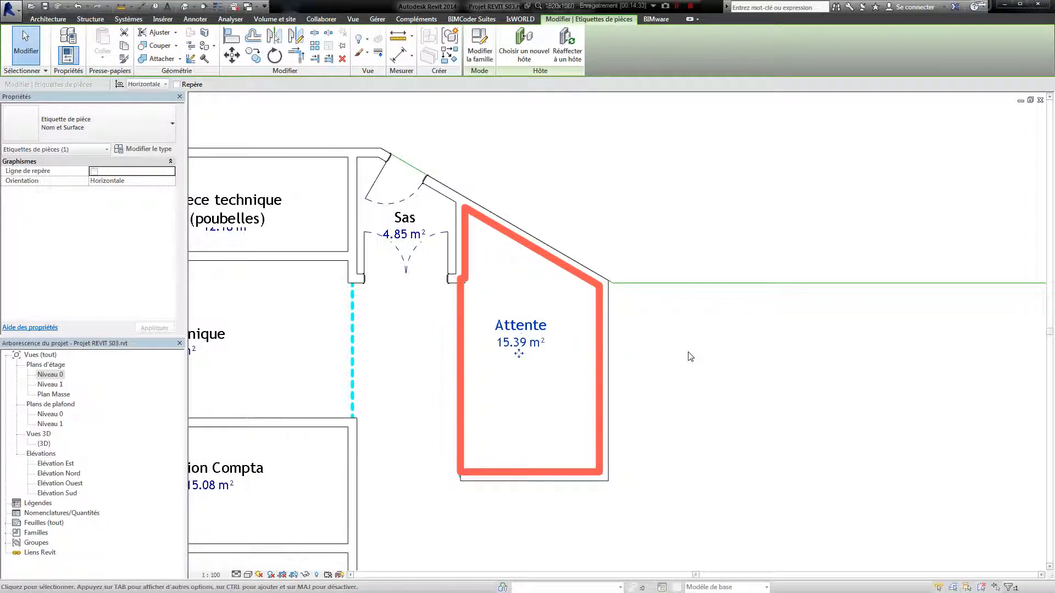
click(717, 339)
- Move Attente's lower horizontal wall upward to 1.40 m below the Sas's lower wall end
click(533, 474)
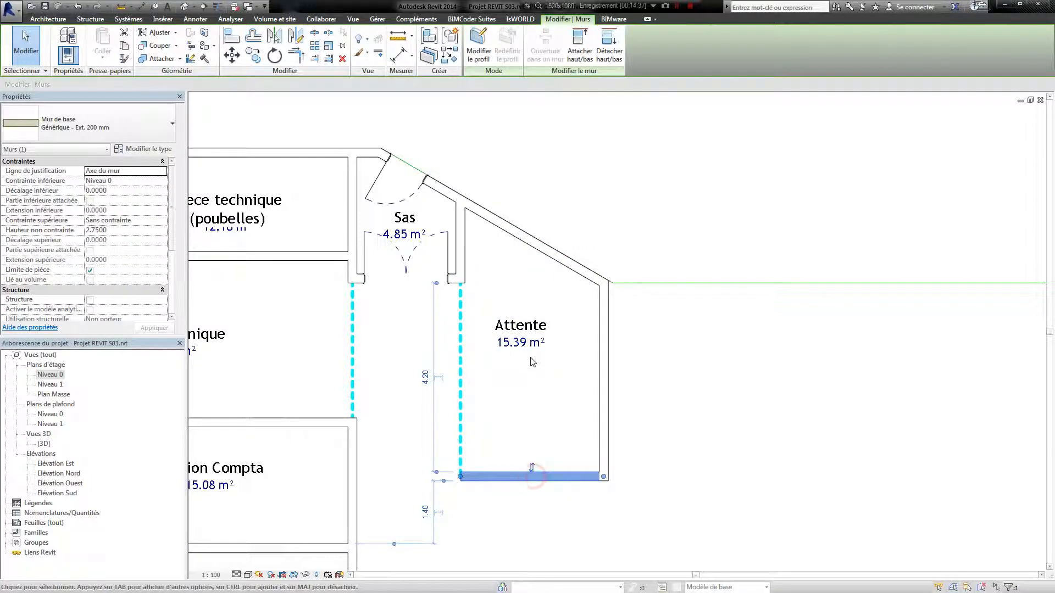
click(546, 455)
click(549, 476)
drag(548, 476, 556, 348)
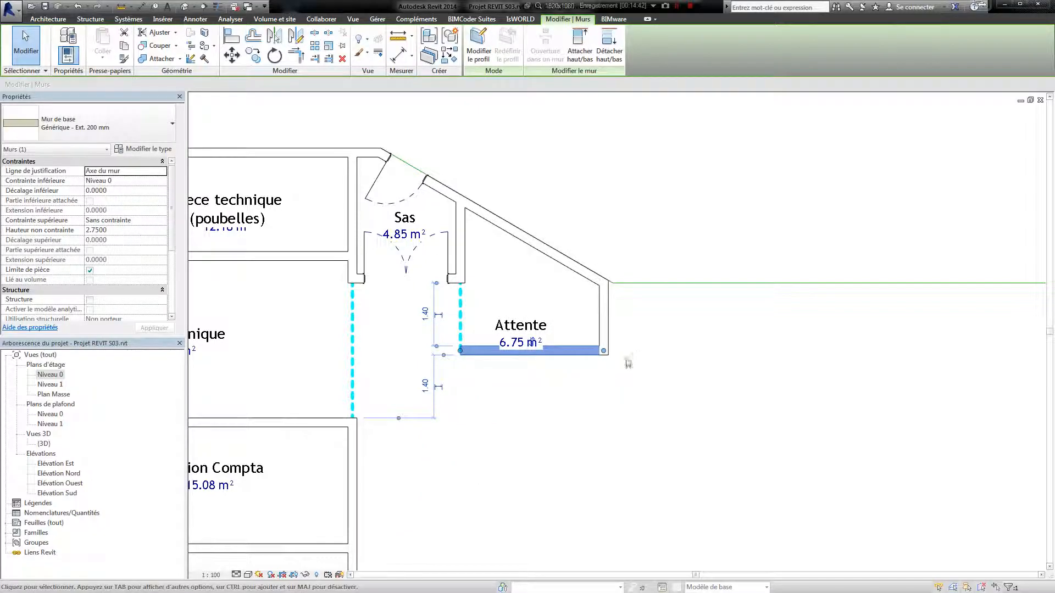
- Move the Attente room tag up to the middle of the room, clear of the lower wall
click(671, 348)
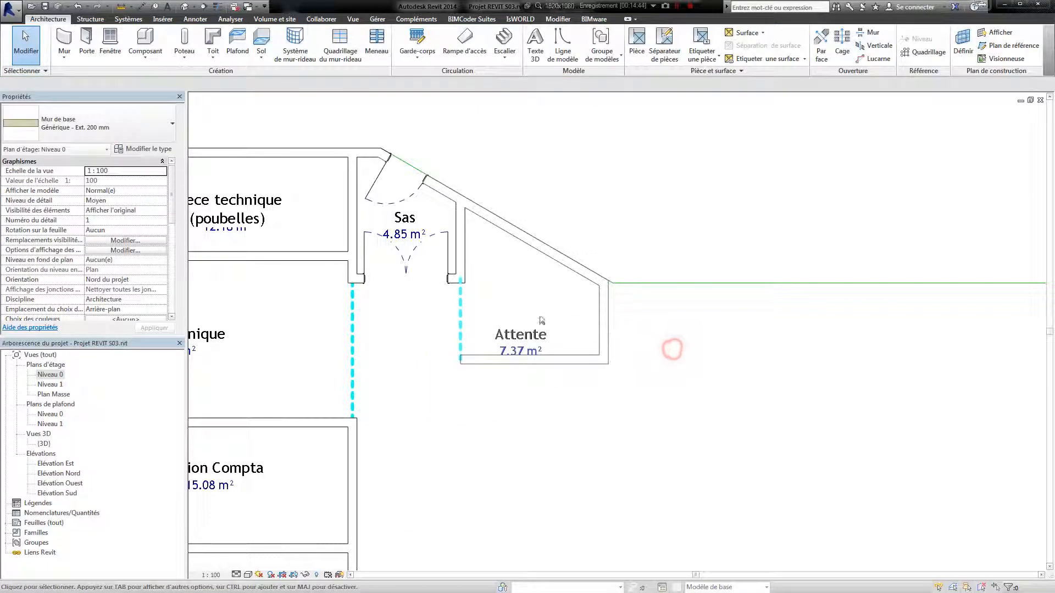
click(521, 336)
click(565, 337)
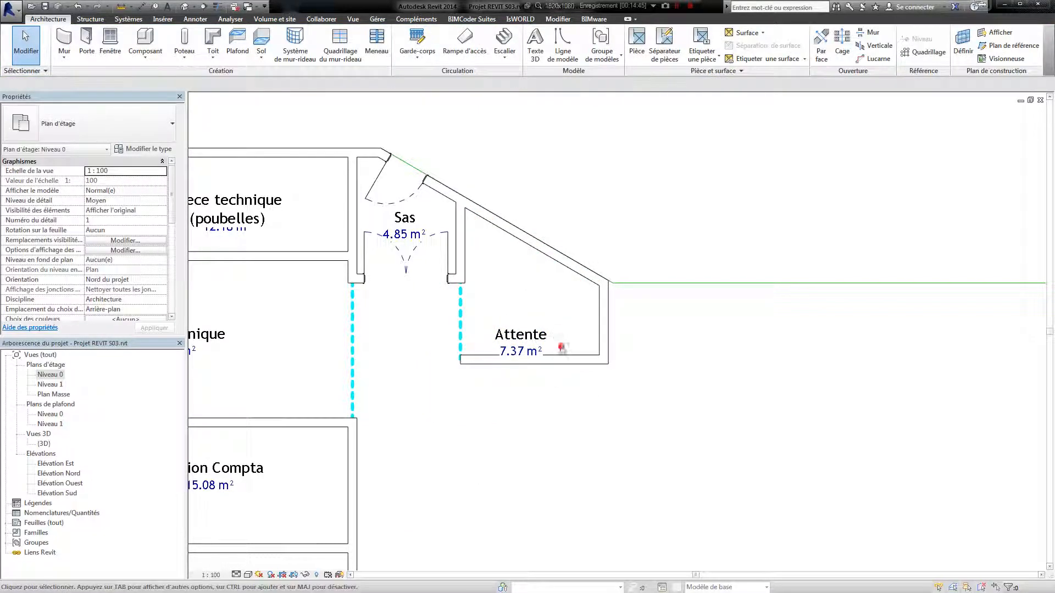
click(521, 334)
ctrl+click(532, 324)
click(624, 341)
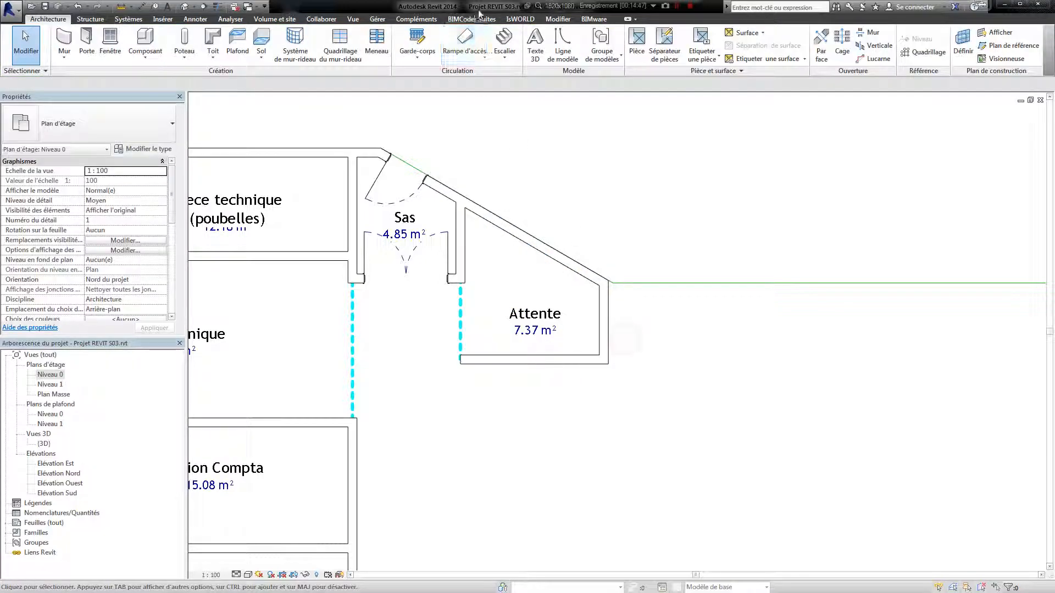
- Draw an oblique room separation line across Attente's upper corner, from the Sas's side wall to the oblique wall
click(657, 44)
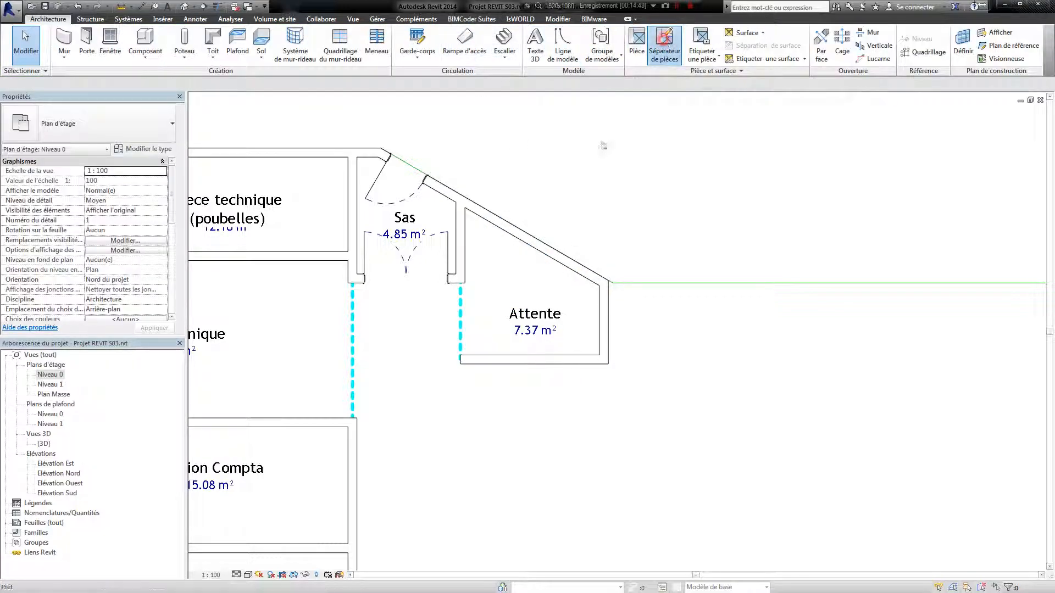
click(464, 260)
click(512, 235)
key(Escape)
key(Escape)
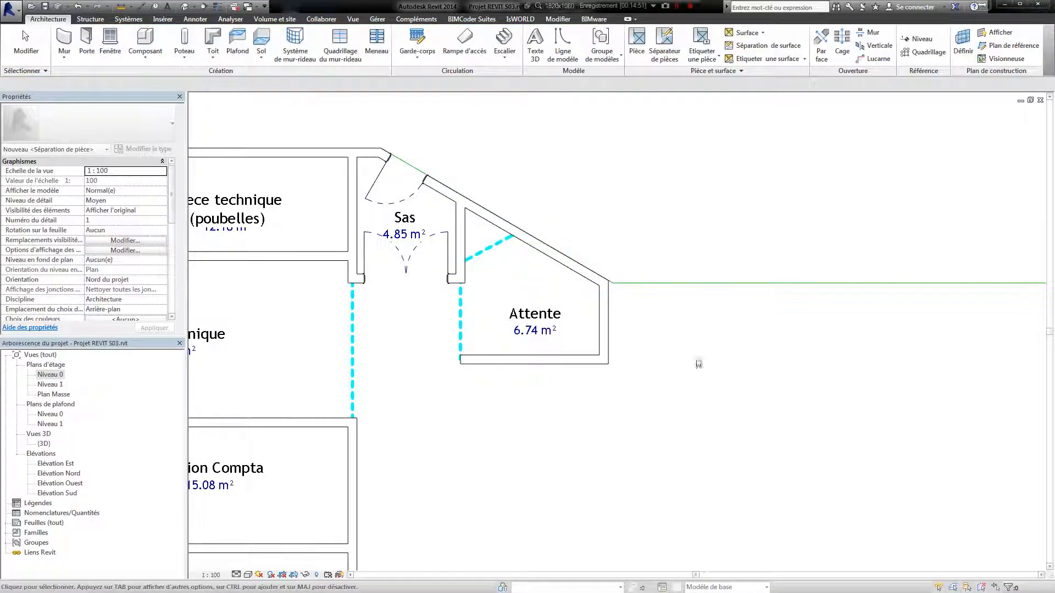
- Move Attente's outer side wall inward to about 2.60 m from the separation line, and shift its lower wall down
middle_drag(639, 336, 643, 296)
middle_drag(549, 325, 586, 311)
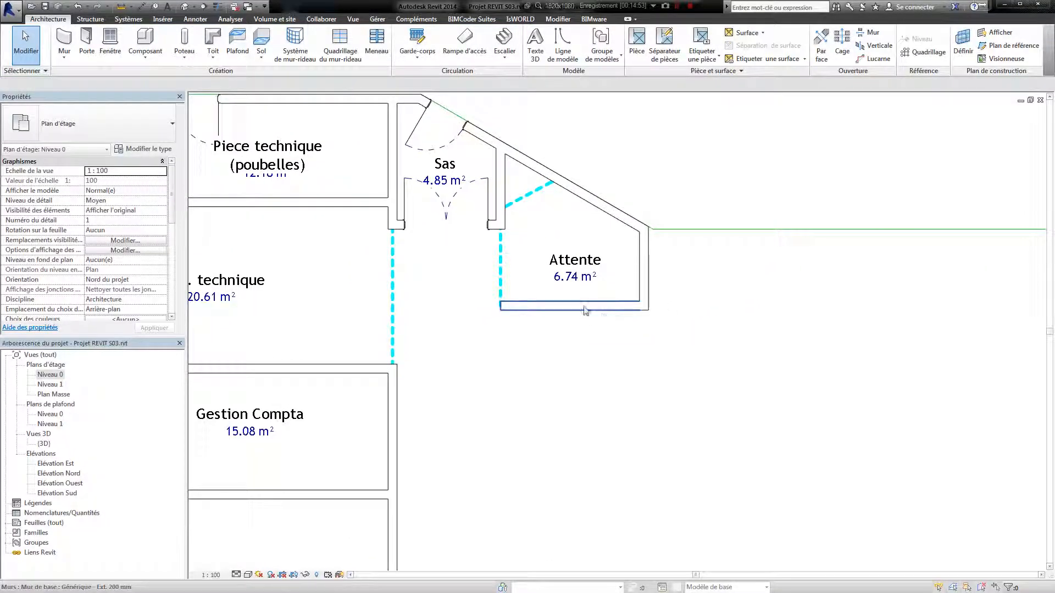
click(641, 279)
drag(641, 278, 618, 278)
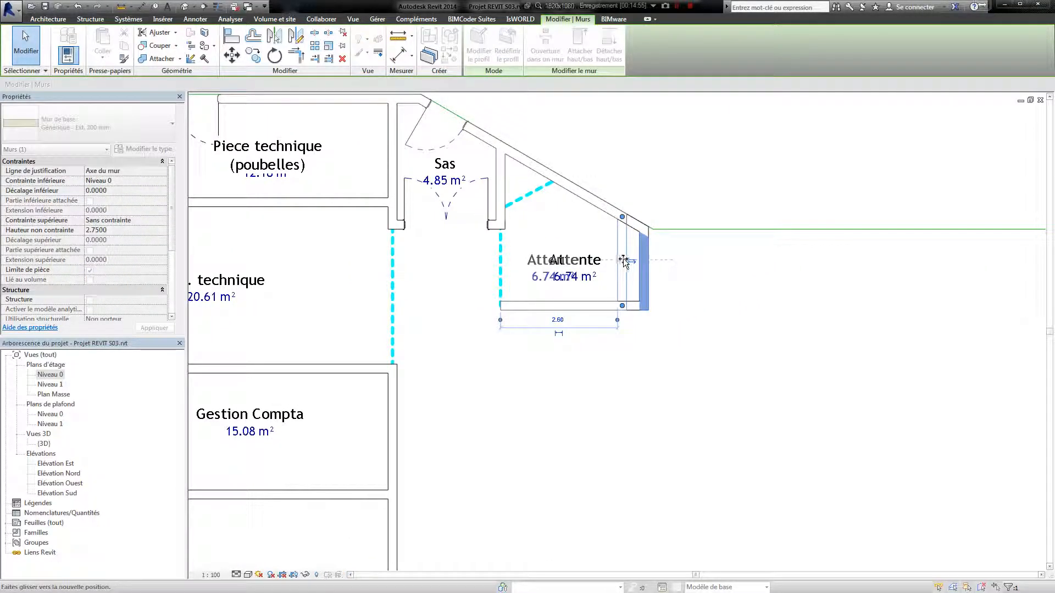
click(702, 291)
middle_drag(665, 268, 689, 270)
click(631, 311)
drag(575, 312, 584, 340)
click(766, 337)
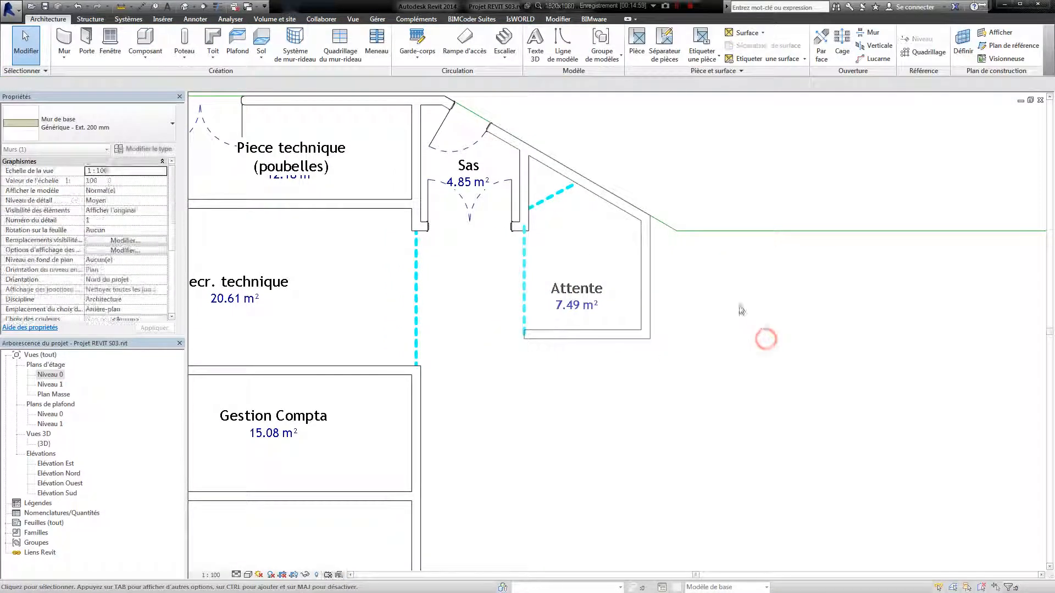
- Move Attente's outer side wall further inward and its lower wall down in line with Gestion Compta's upper wall
middle_drag(668, 266, 683, 262)
click(657, 251)
double_click(657, 251)
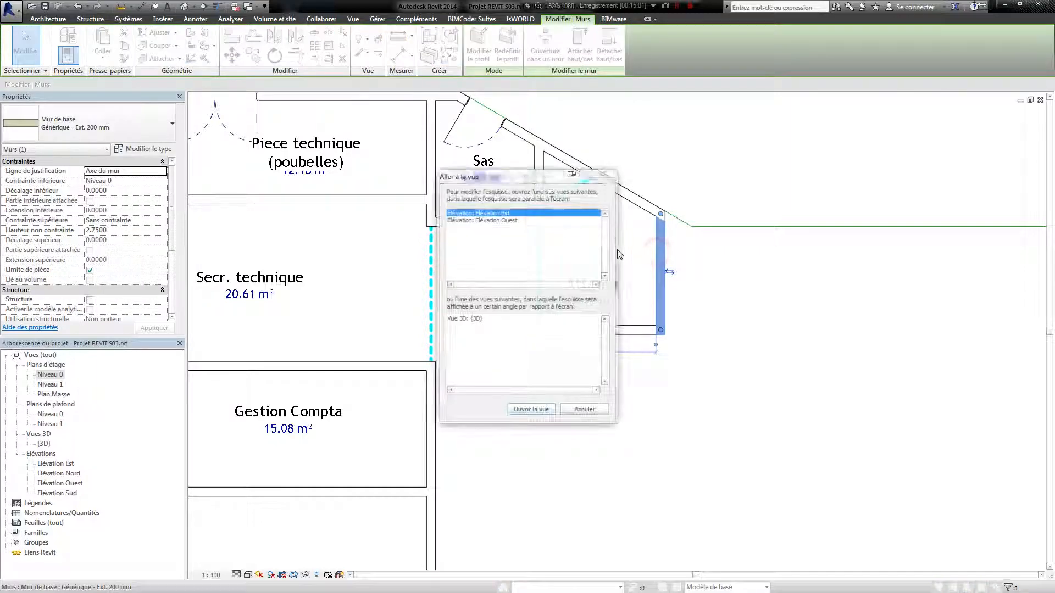
click(584, 410)
drag(657, 250, 619, 242)
click(737, 338)
click(581, 330)
drag(581, 330, 584, 369)
click(661, 324)
- Bring Attente's outer side wall slightly closer to the separation line to narrow the room
click(617, 254)
click(642, 254)
click(619, 244)
drag(617, 240, 605, 240)
click(697, 296)
middle_drag(611, 223, 585, 273)
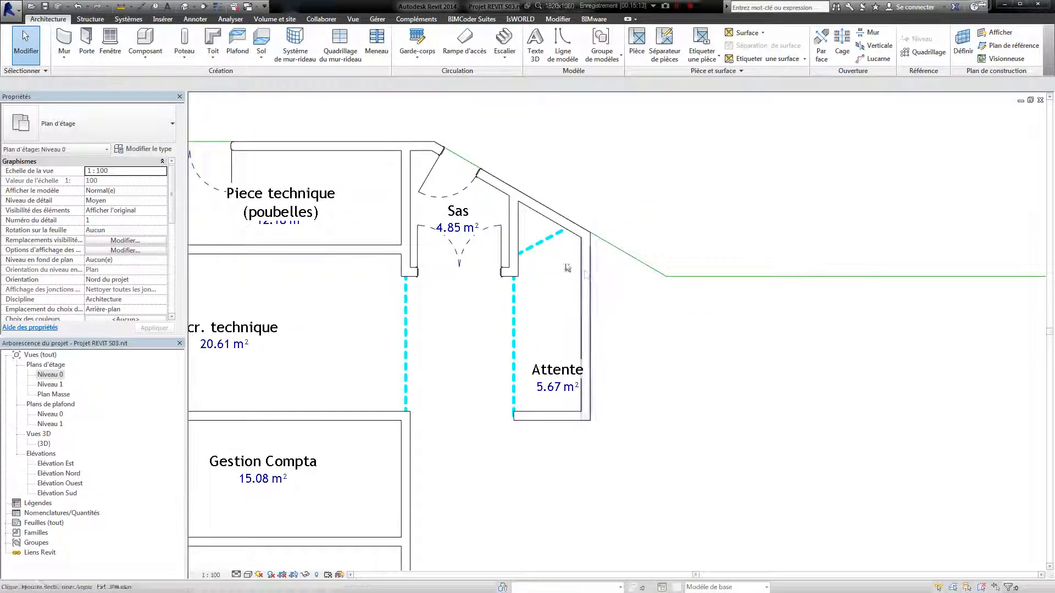
- Delete the oblique room separation line in Attente's upper corner
click(539, 243)
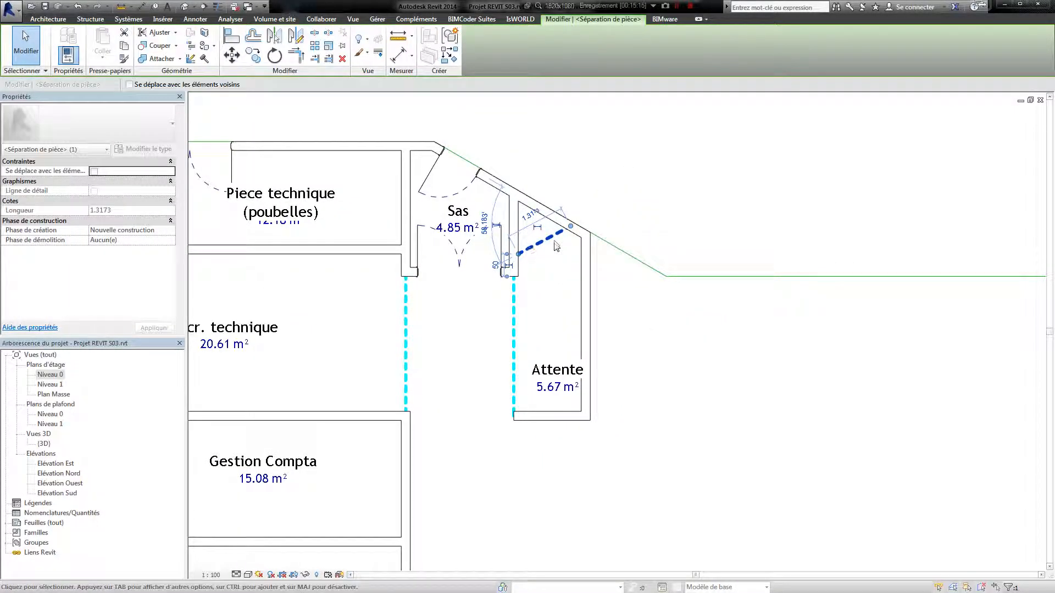
key(Delete)
middle_drag(667, 313, 616, 317)
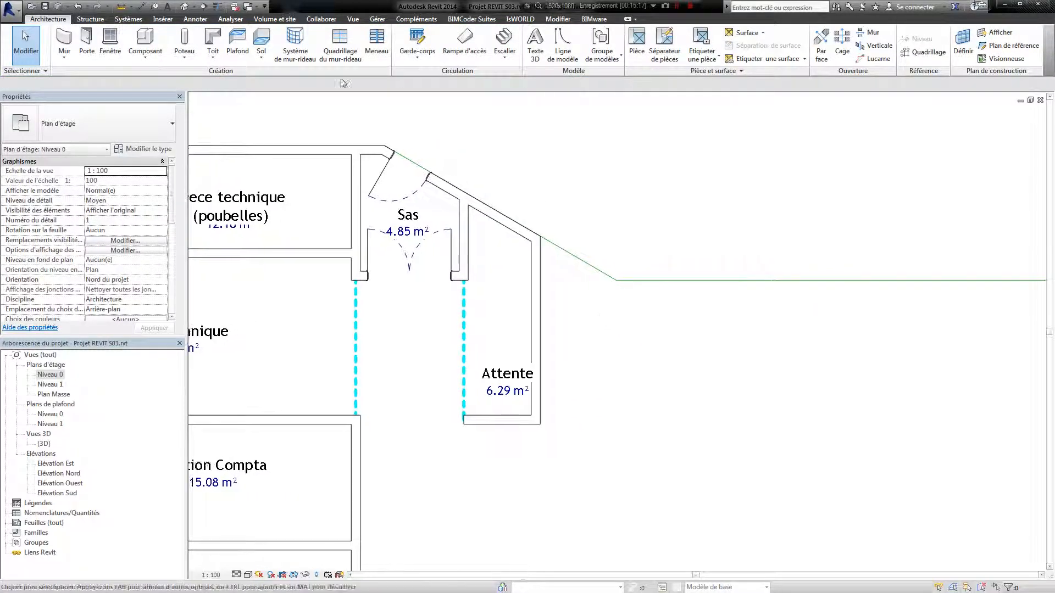
- Draw a horizontal wall from the lower end of the Sas's side wall to Attente's outer side wall
click(64, 39)
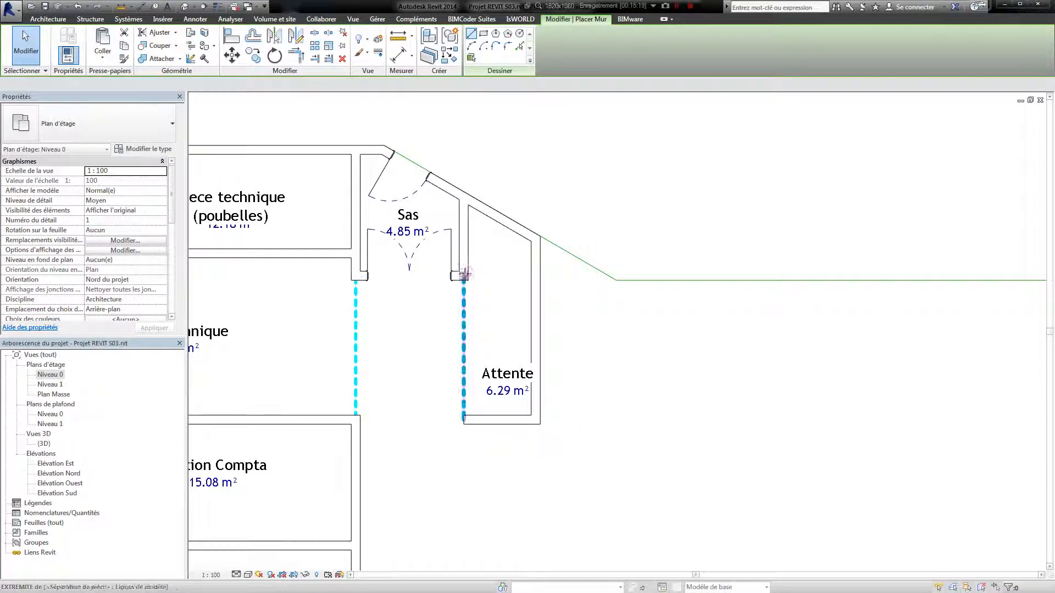
click(464, 275)
click(534, 276)
key(Escape)
key(Escape)
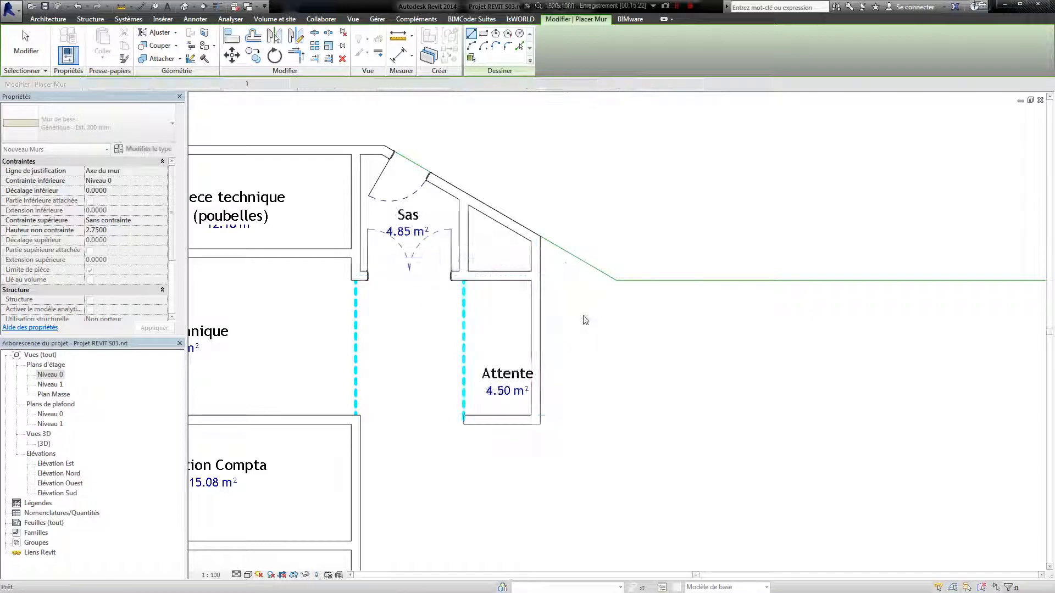
- Place a room in the enclosed space between the Sas, the oblique wall and Attente
middle_drag(500, 233, 571, 238)
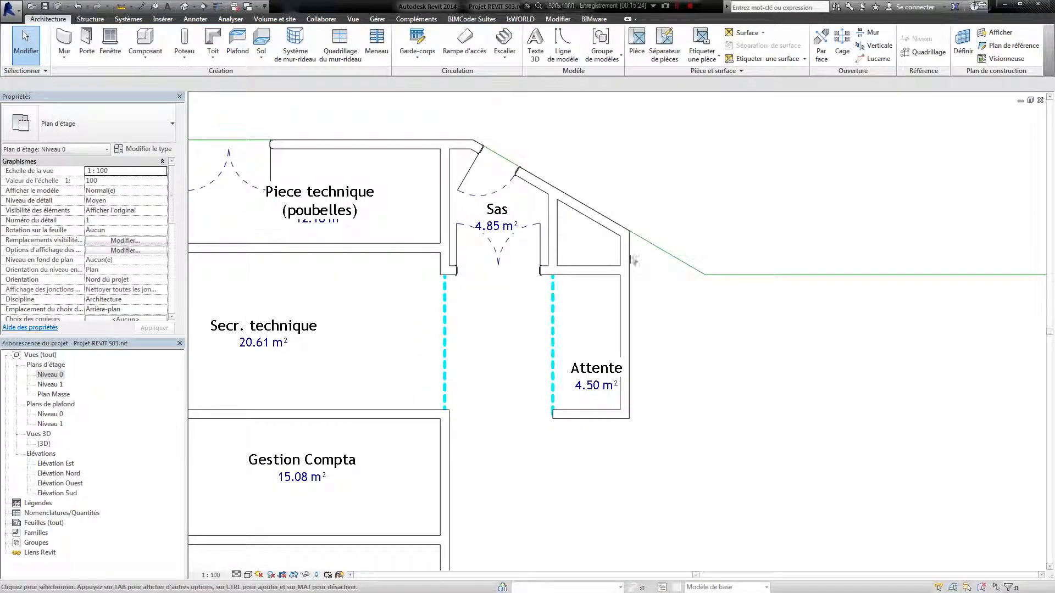
scroll(555, 223, up, 3)
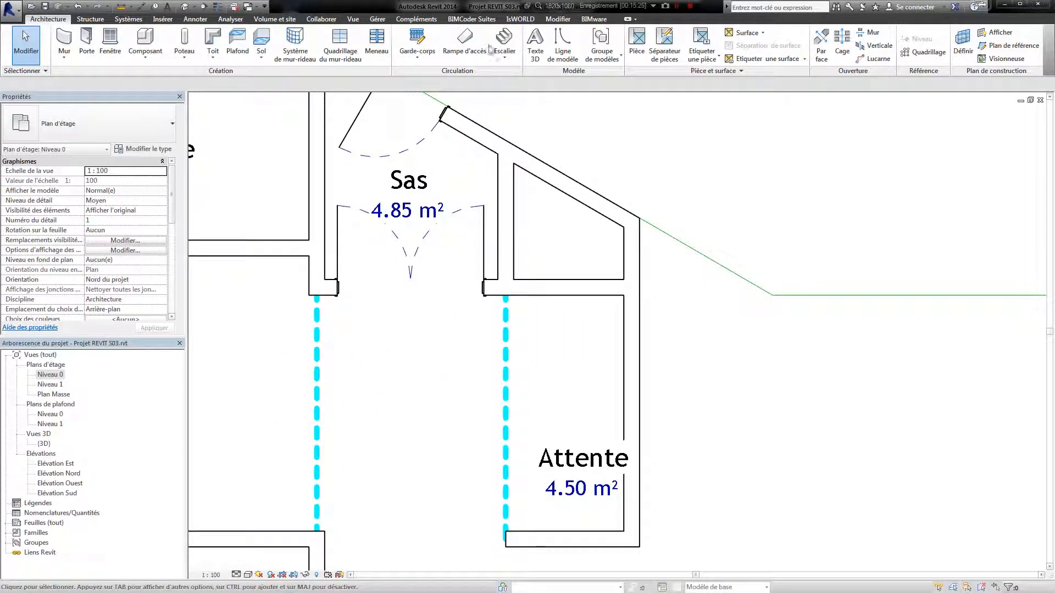
click(638, 42)
click(566, 239)
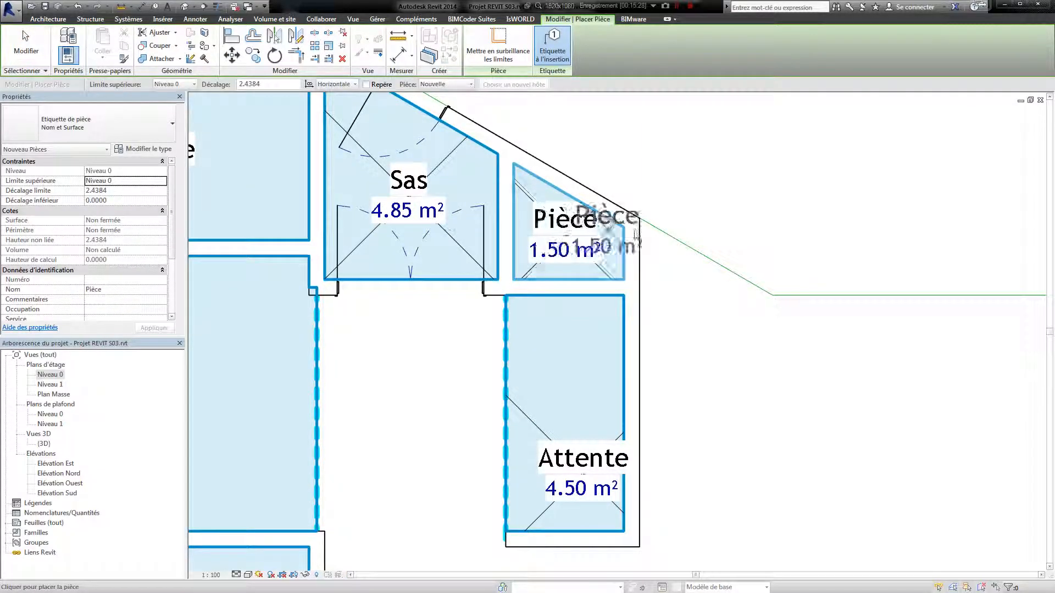
key(Escape)
- Rename the new room above Attente as Tech
double_click(561, 268)
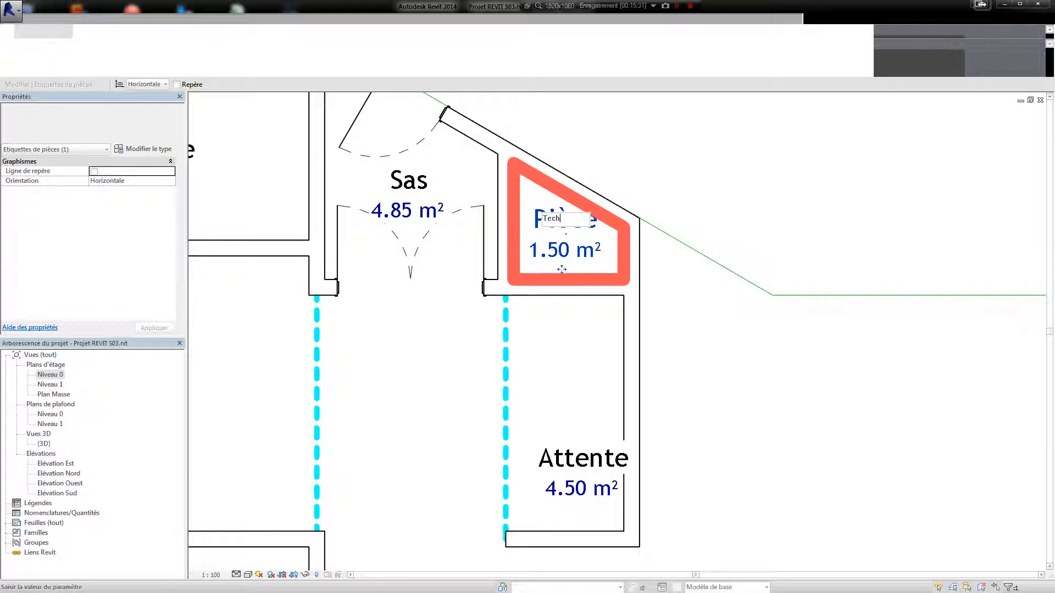
key(Return)
click(730, 369)
scroll(875, 381, down, 5)
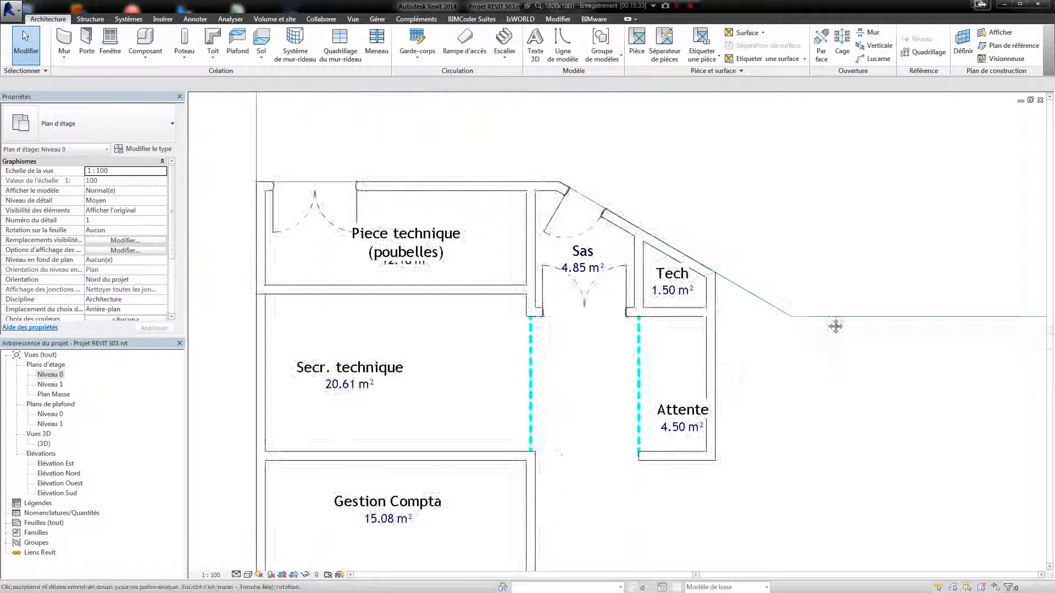
middle_drag(726, 288, 632, 304)
scroll(632, 286, down, 4)
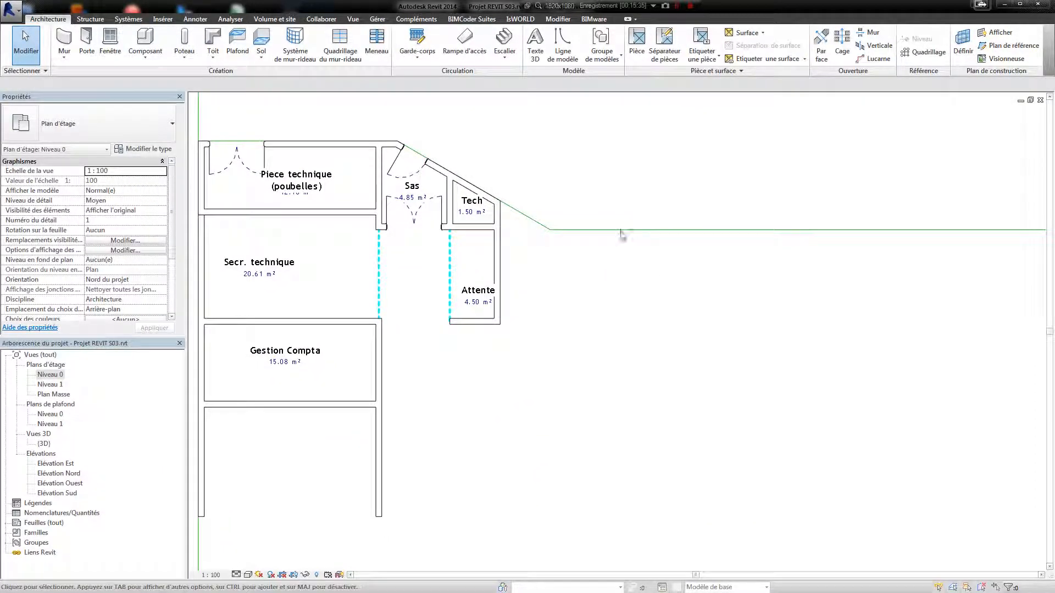
middle_drag(629, 332, 565, 308)
scroll(591, 287, down, 2)
scroll(458, 335, up, 2)
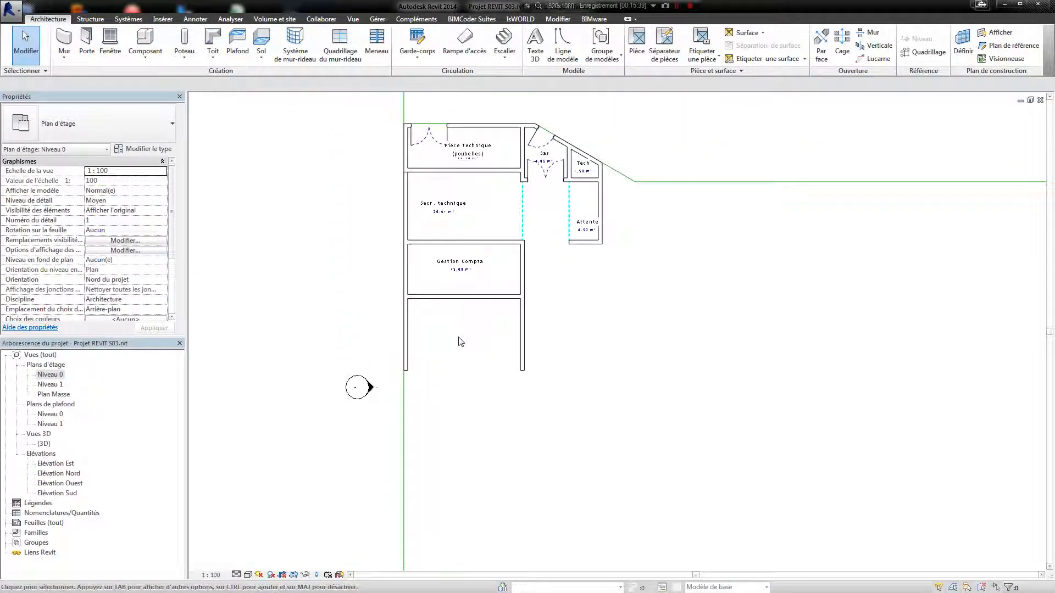
scroll(603, 297, up, 1)
middle_drag(607, 287, 617, 292)
scroll(617, 388, down, 1)
middle_drag(617, 388, 628, 313)
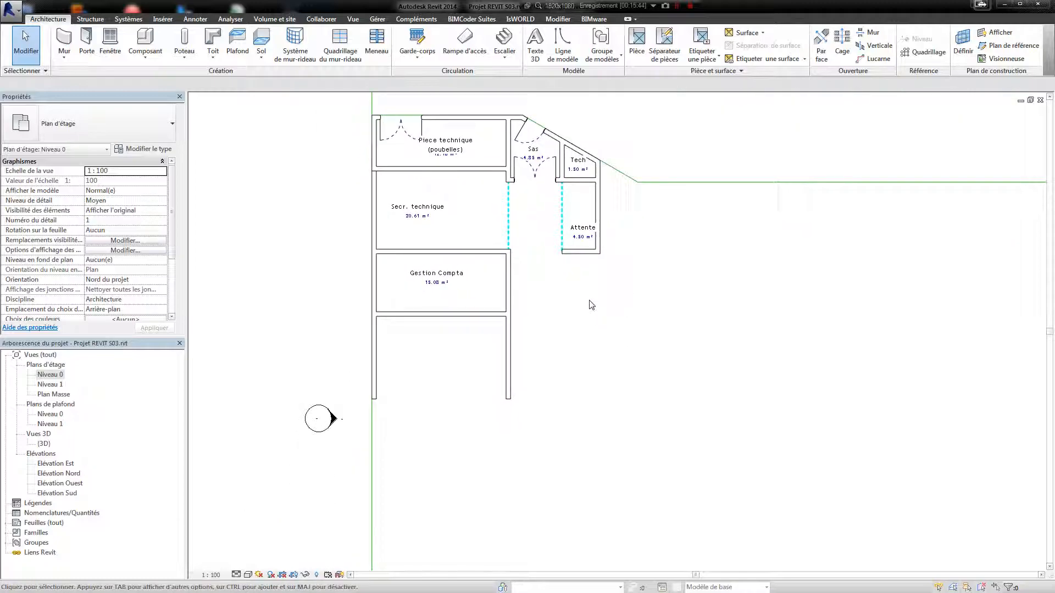
- Draw a 12-sided circumscribed polygon of Générique - Ext. 200 mm walls, radius 7.10 m, in the open area below Gestion Compta
scroll(703, 412, down, 5)
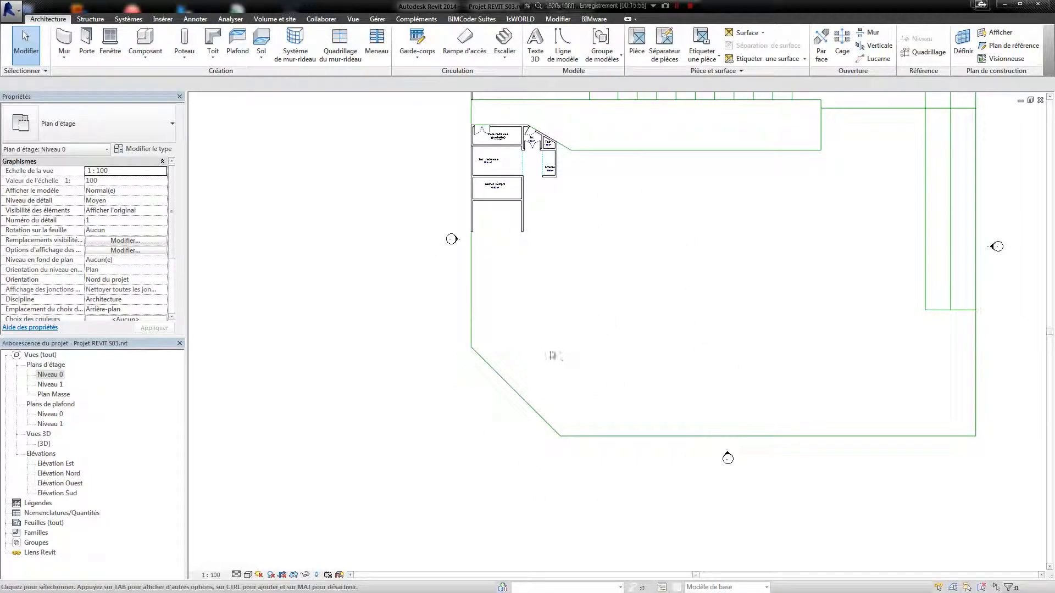
scroll(552, 356, up, 2)
middle_drag(584, 341, 436, 313)
click(64, 41)
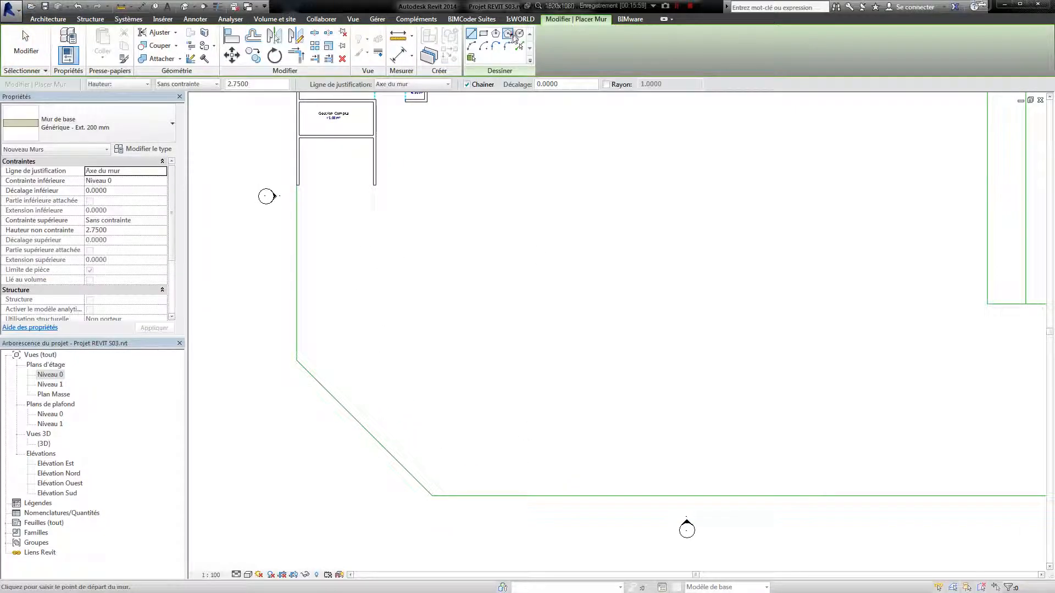
click(508, 33)
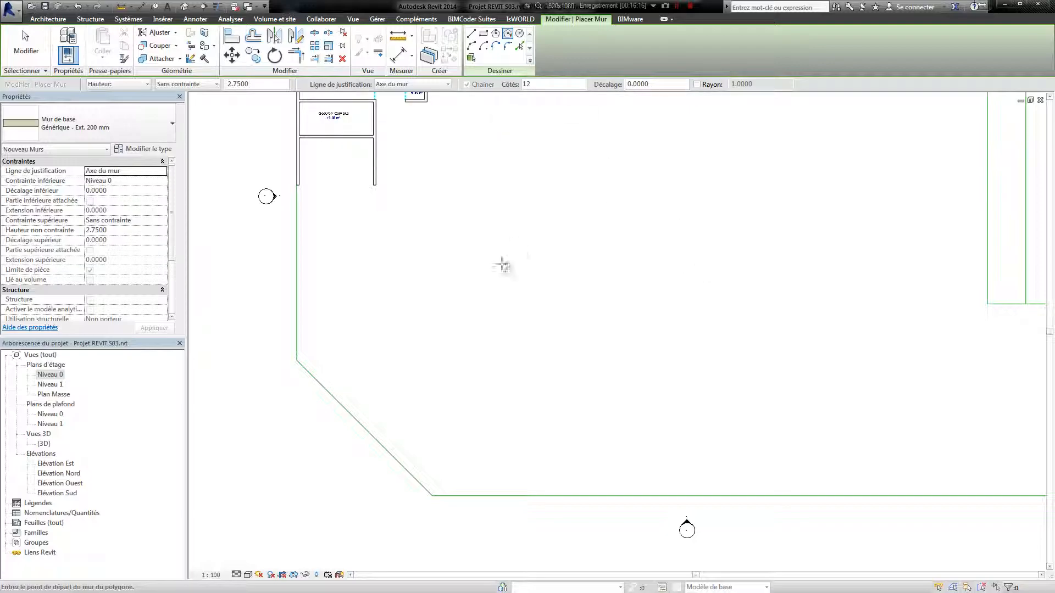
click(442, 324)
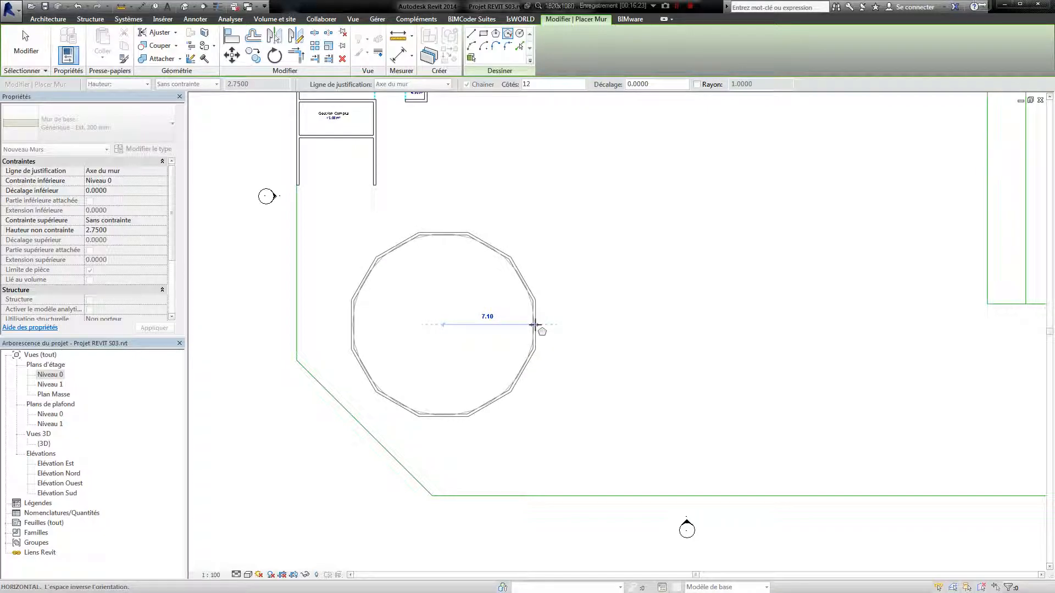
click(536, 325)
key(Escape)
key(Escape)
middle_drag(510, 261, 552, 295)
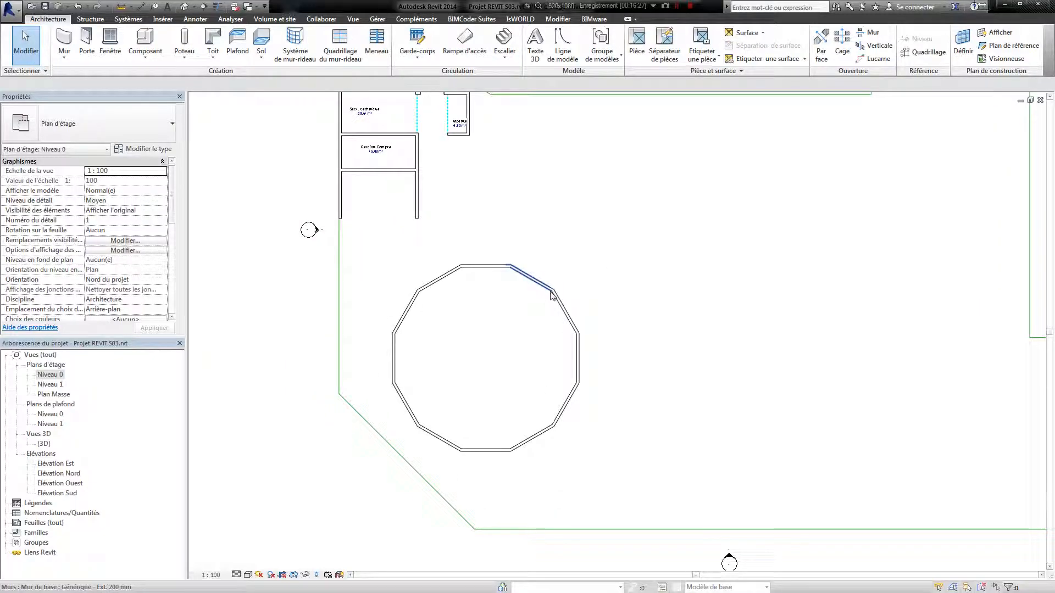
- Select all twelve polygon walls and move them together up against the vertical green boundary line
drag(612, 476, 435, 264)
click(756, 444)
drag(365, 240, 636, 469)
drag(482, 267, 444, 241)
mouse_move(522, 290)
mouse_down()
mouse_move(490, 308)
mouse_move(516, 284)
mouse_up()
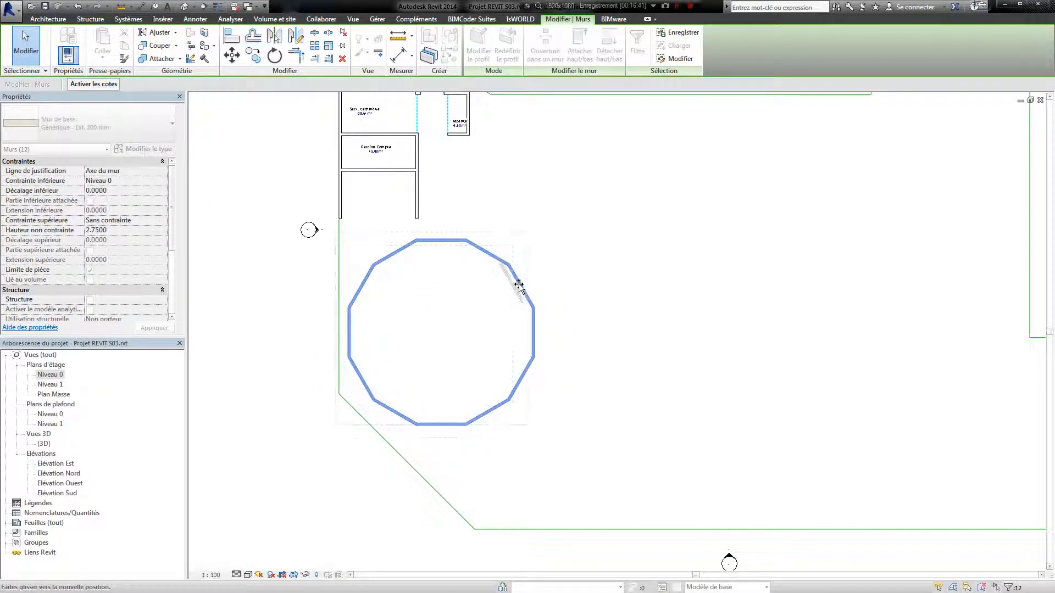
- Try to set the distance between the polygon's upper-right wall and its opposite side to 10 m
click(505, 263)
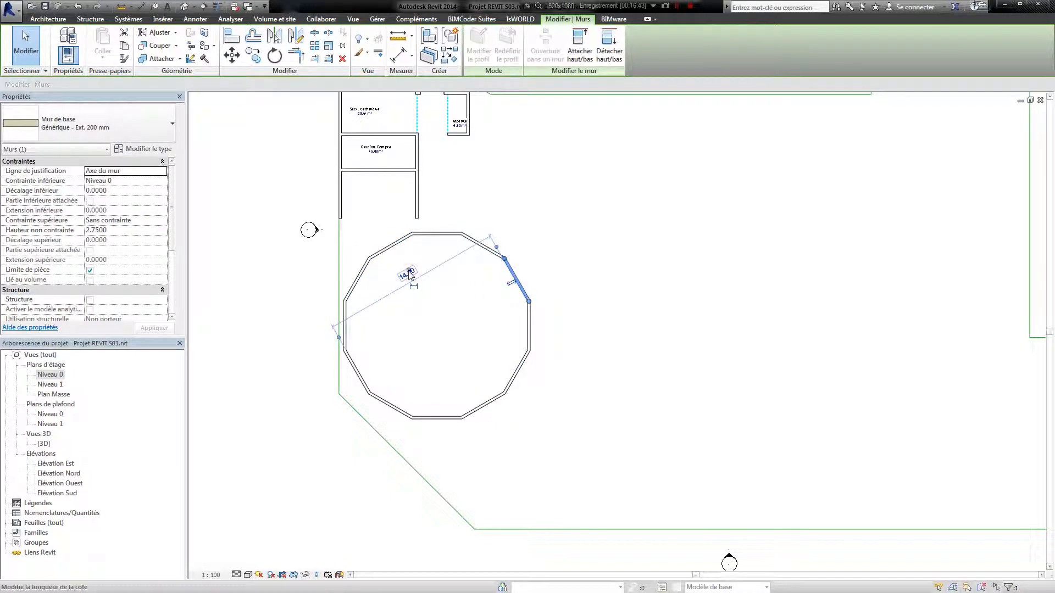
click(407, 273)
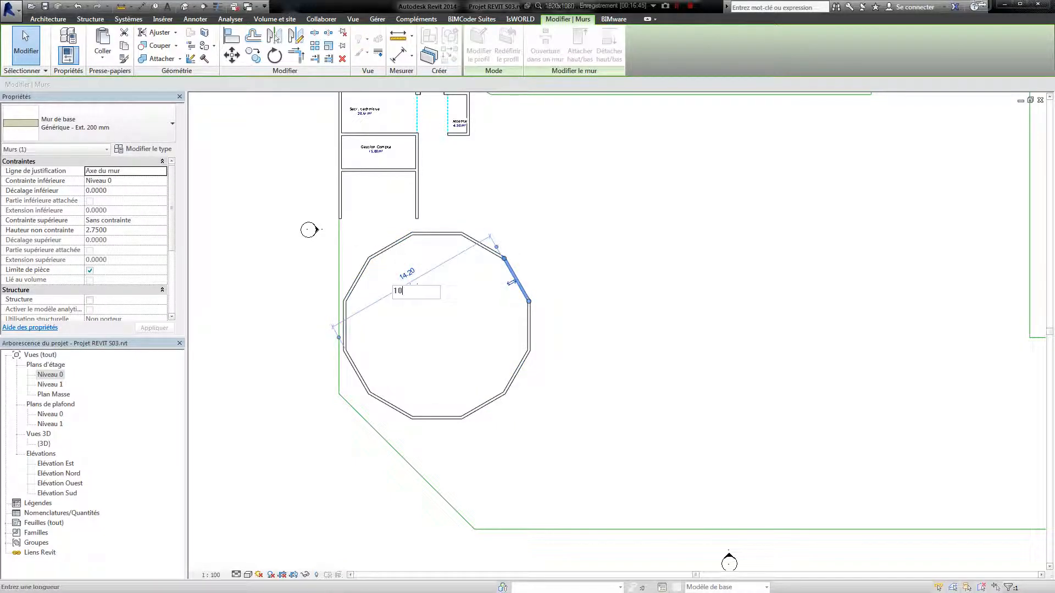
text(10)
key(Return)
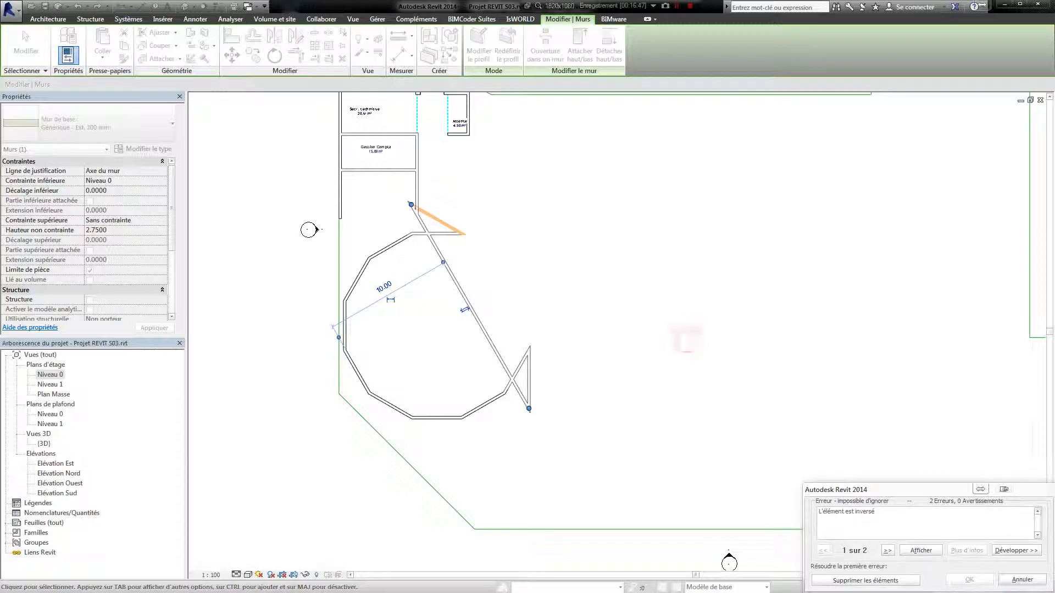
click(1025, 579)
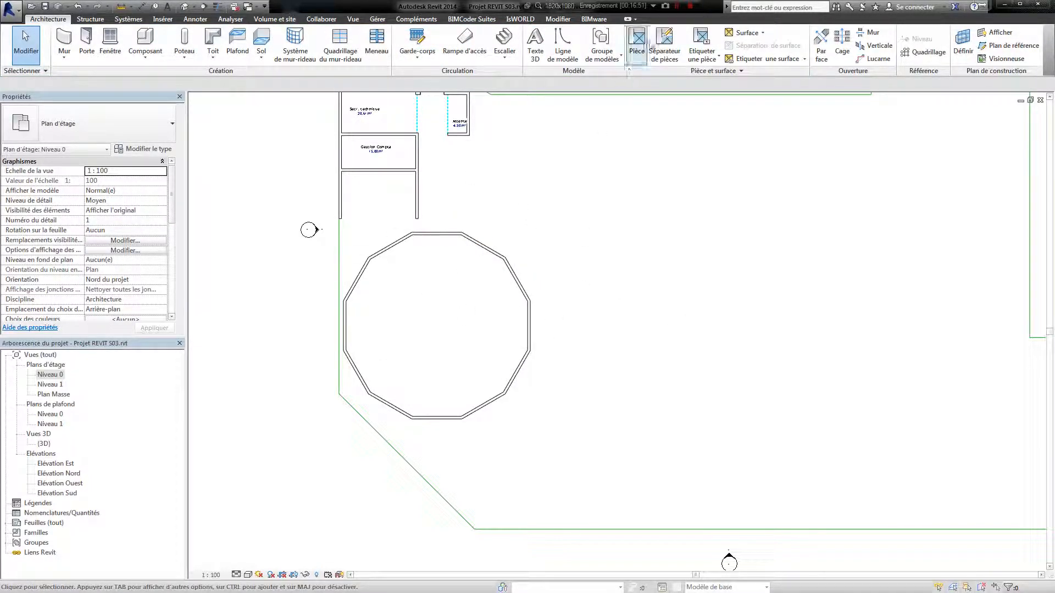
key(w)
key(a)
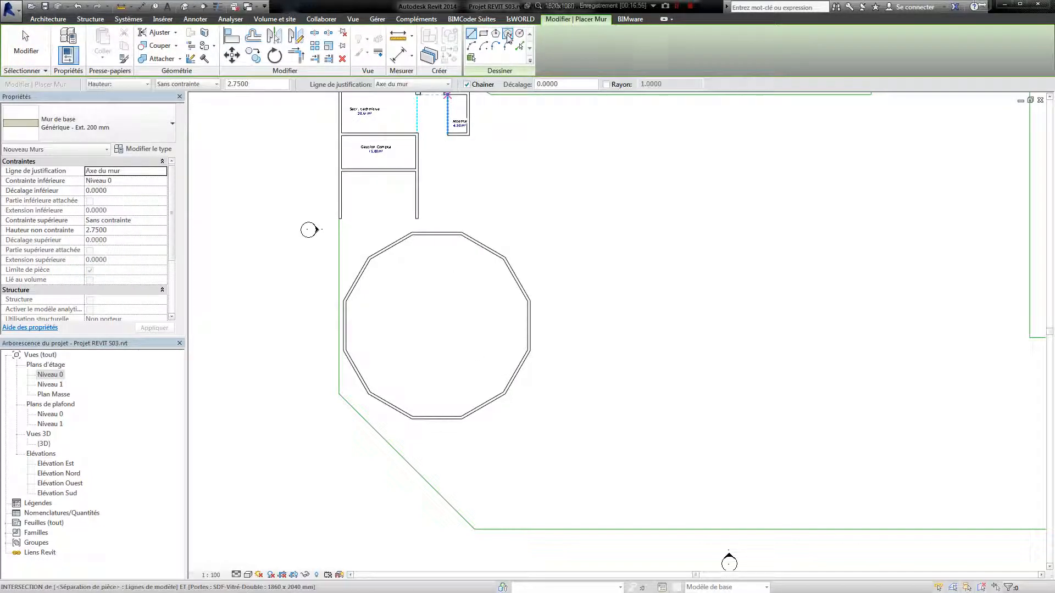
click(417, 207)
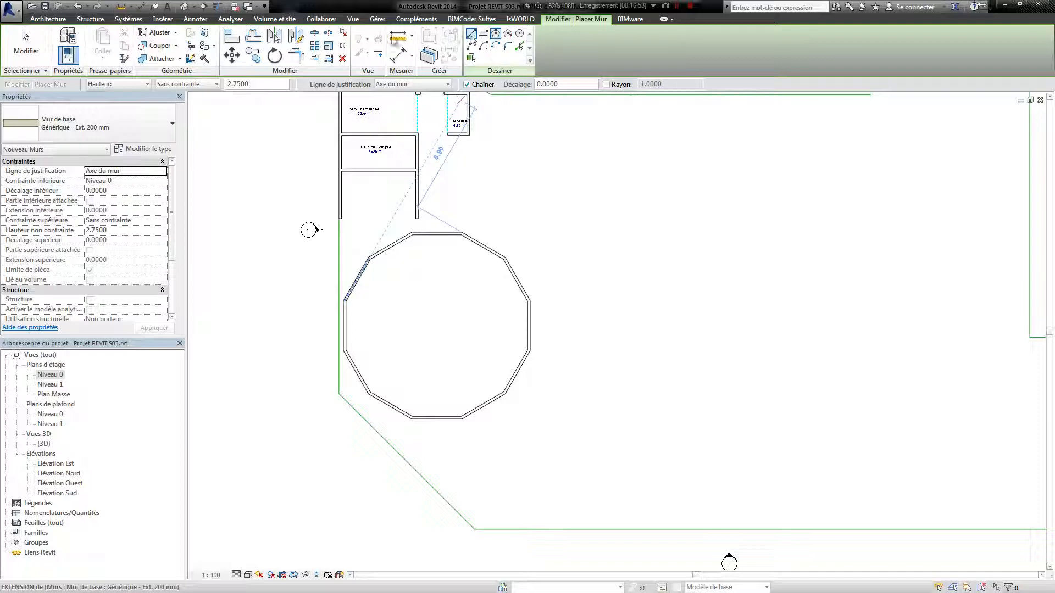
- Place a room inside the twelve-sided polygon of walls
click(55, 19)
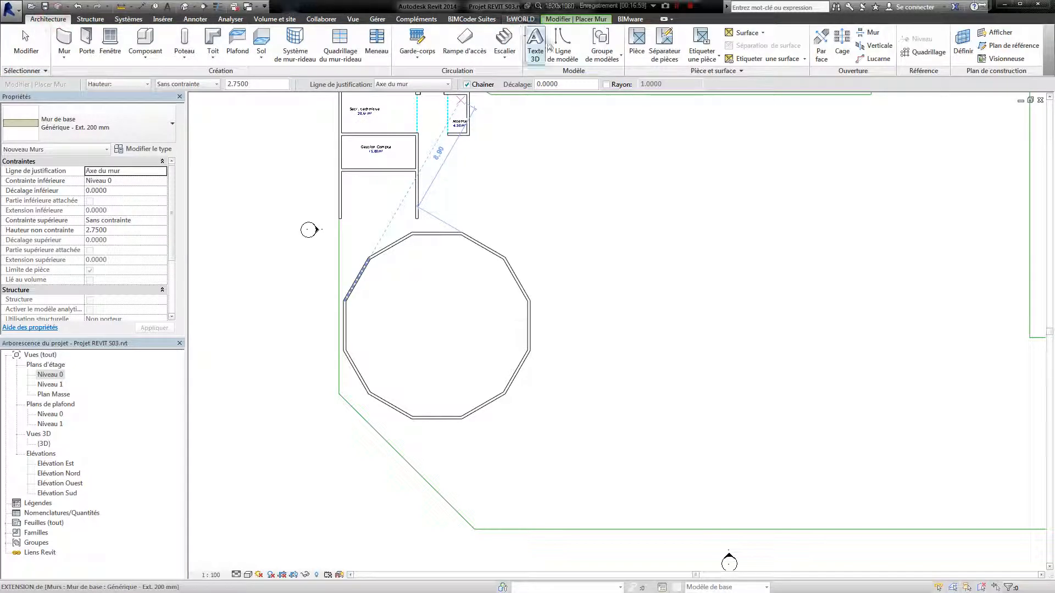
click(636, 44)
click(438, 318)
key(Escape)
key(Escape)
- Examine the area shown on the polygon room's tag and the polygon's size relative to the rooms above it
scroll(527, 317, up, 2)
scroll(527, 317, up, 3)
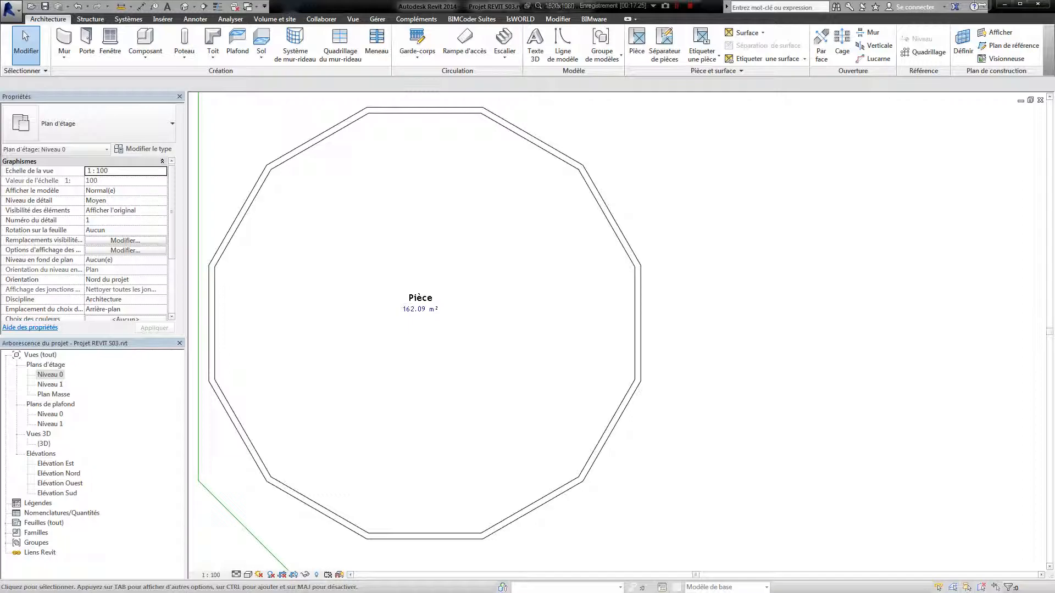
click(501, 254)
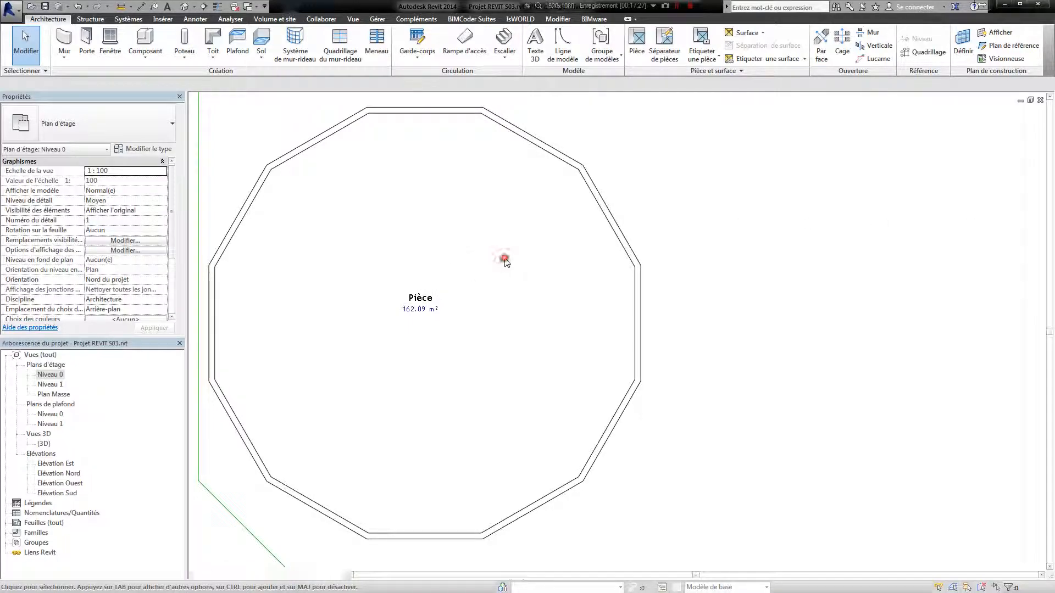
scroll(687, 212, down, 5)
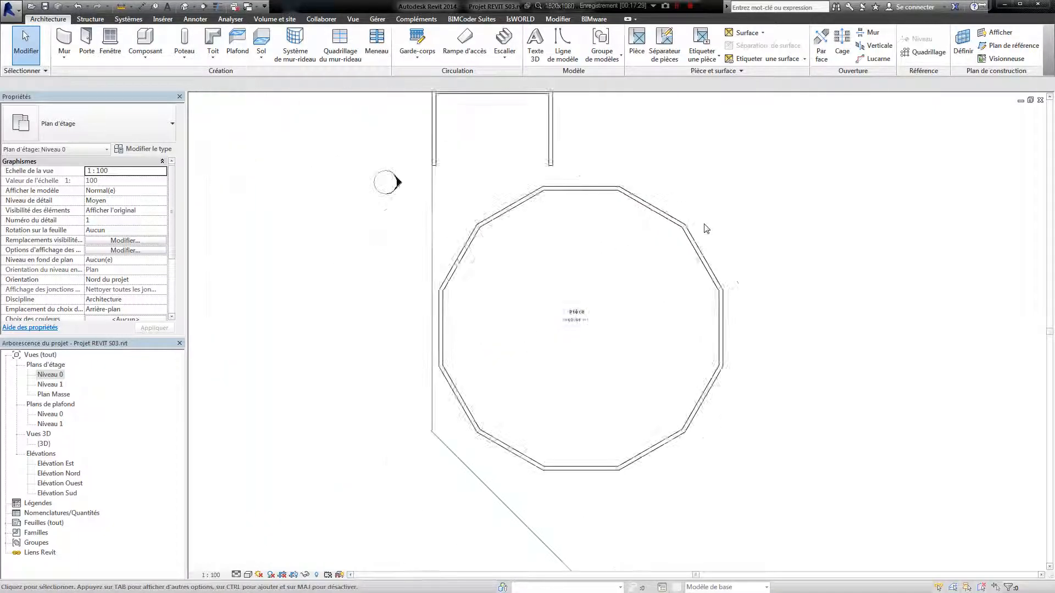
middle_drag(712, 264, 679, 270)
middle_drag(688, 228, 511, 326)
scroll(522, 245, up, 2)
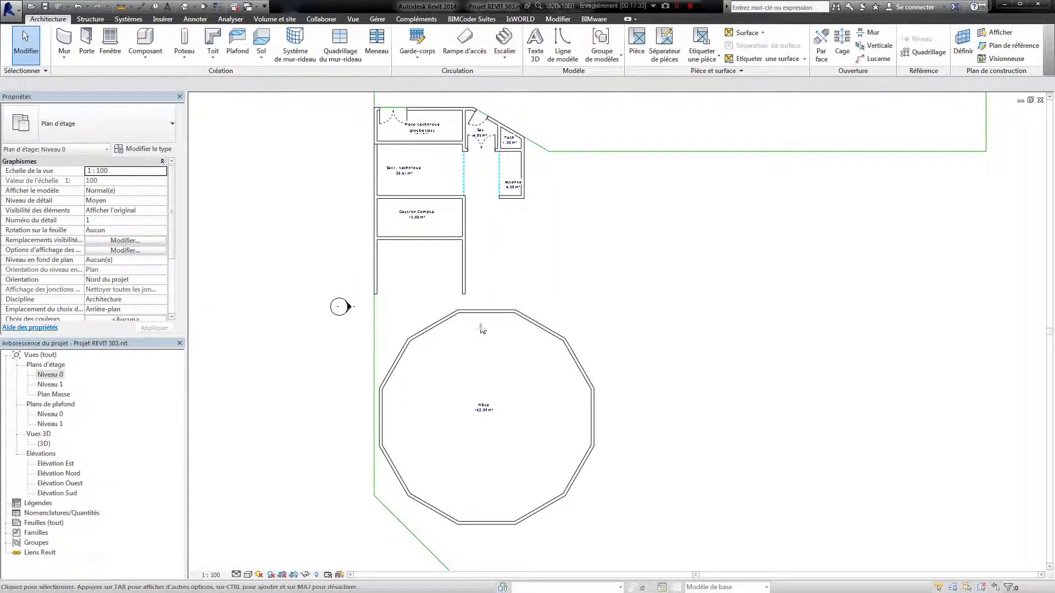
scroll(482, 330, up, 1)
scroll(608, 301, down, 1)
middle_drag(608, 302, 565, 294)
scroll(484, 391, up, 1)
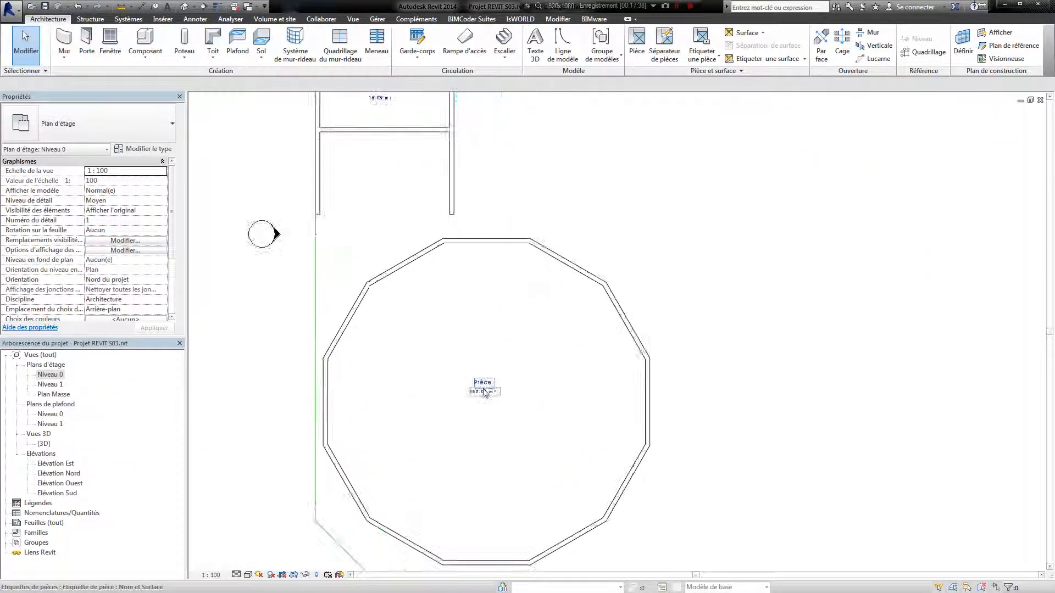
middle_drag(537, 400, 533, 318)
scroll(533, 324, up, 3)
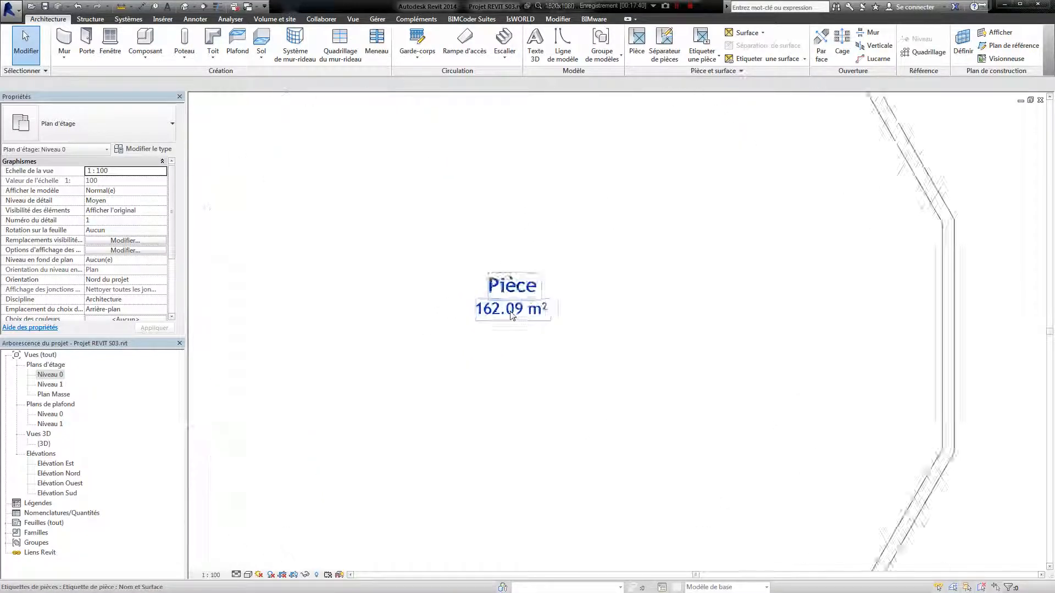
scroll(533, 328, down, 5)
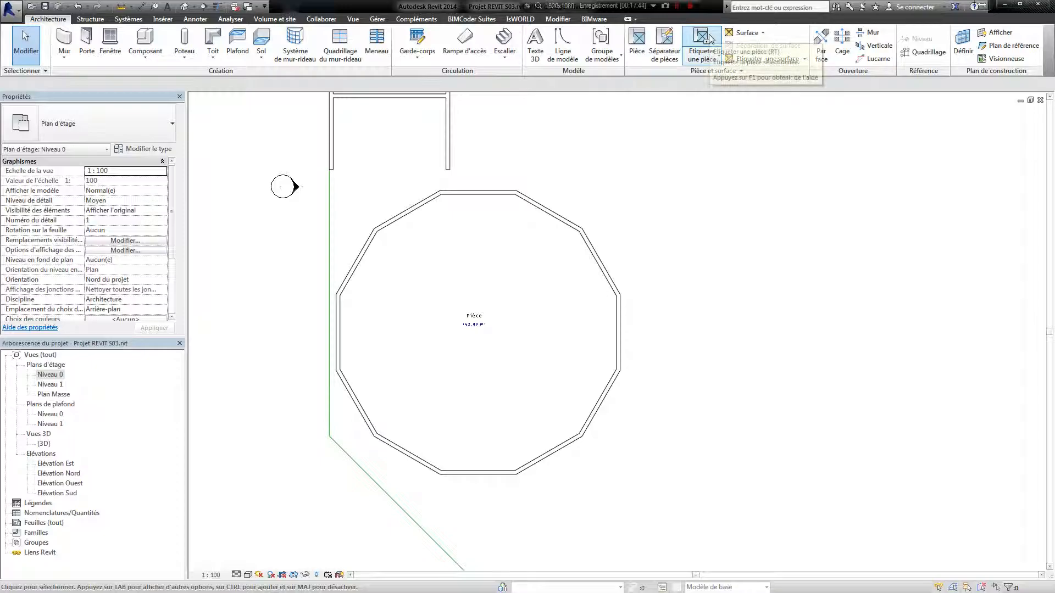
- Draw a smaller 12-sided circumscribed polygon of Générique - Ext. 200 mm walls, enclosing about 33 m², centred in the large polygon
click(64, 41)
click(507, 33)
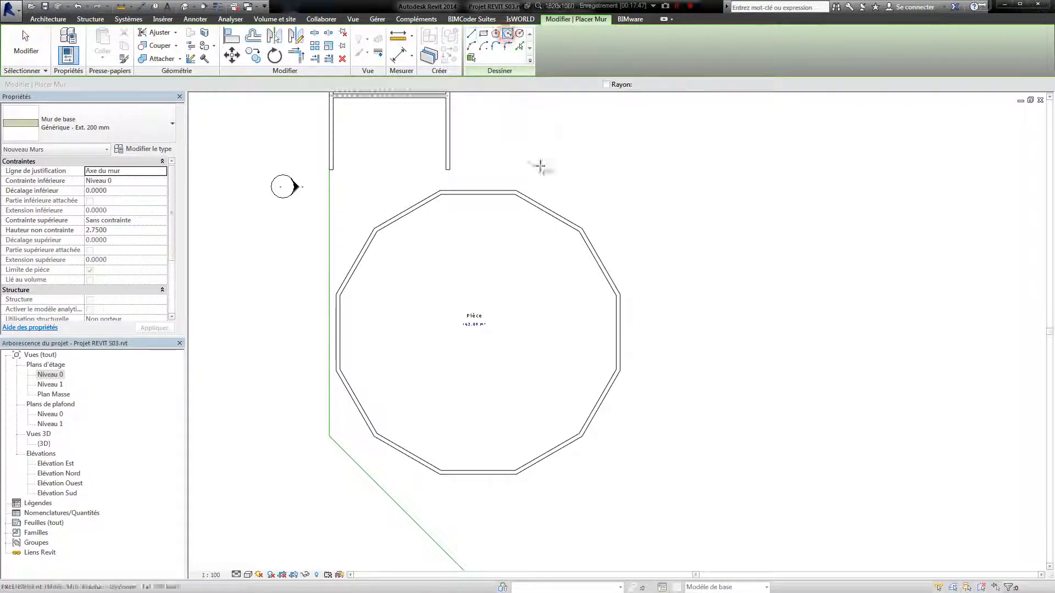
click(477, 333)
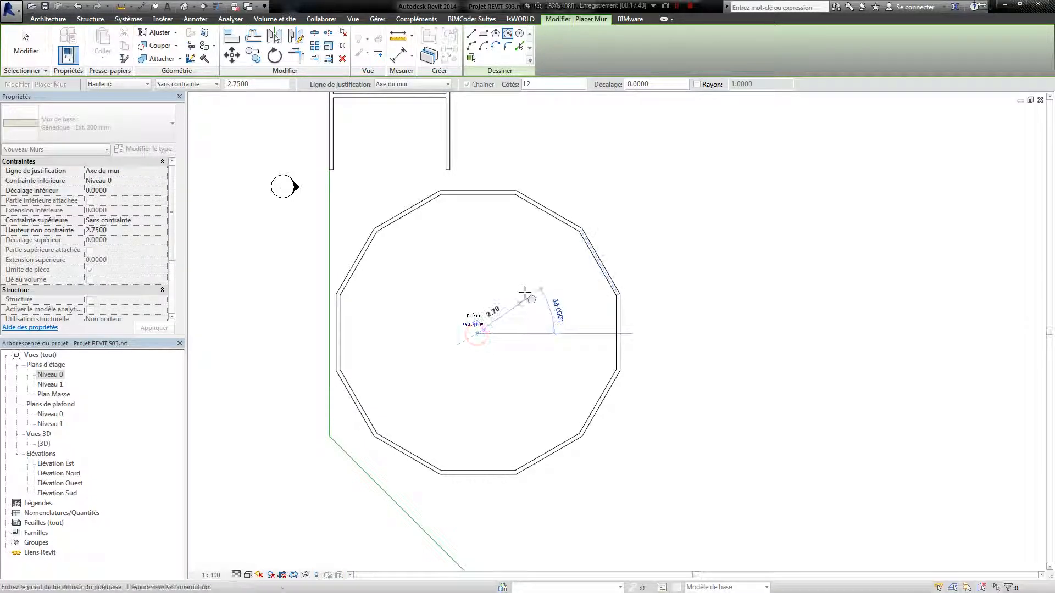
click(523, 295)
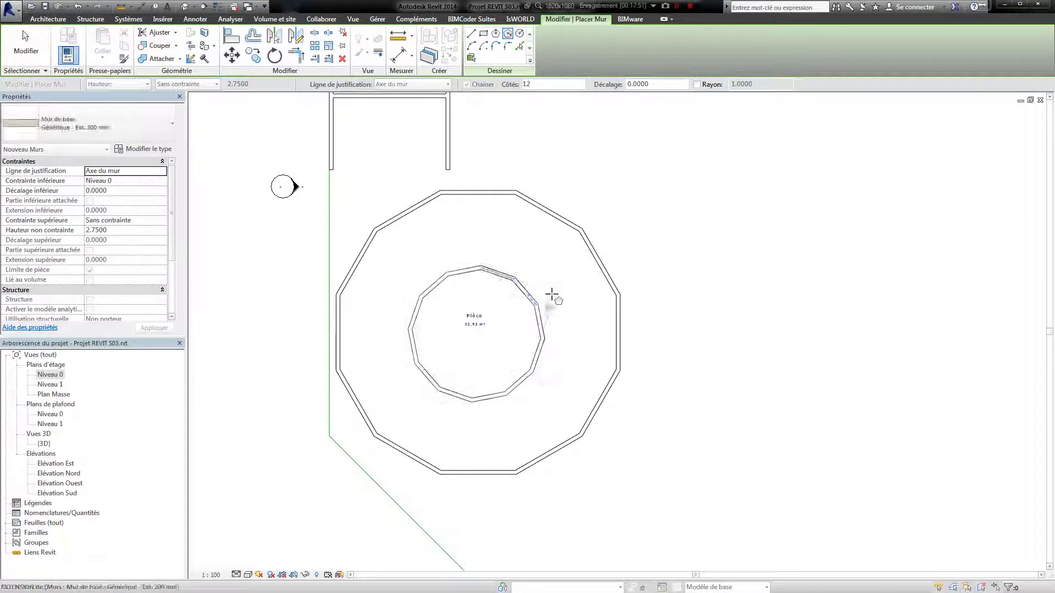
key(Escape)
key(Escape)
- Delete the inner polygon's walls together with the room they enclose
scroll(508, 327, up, 3)
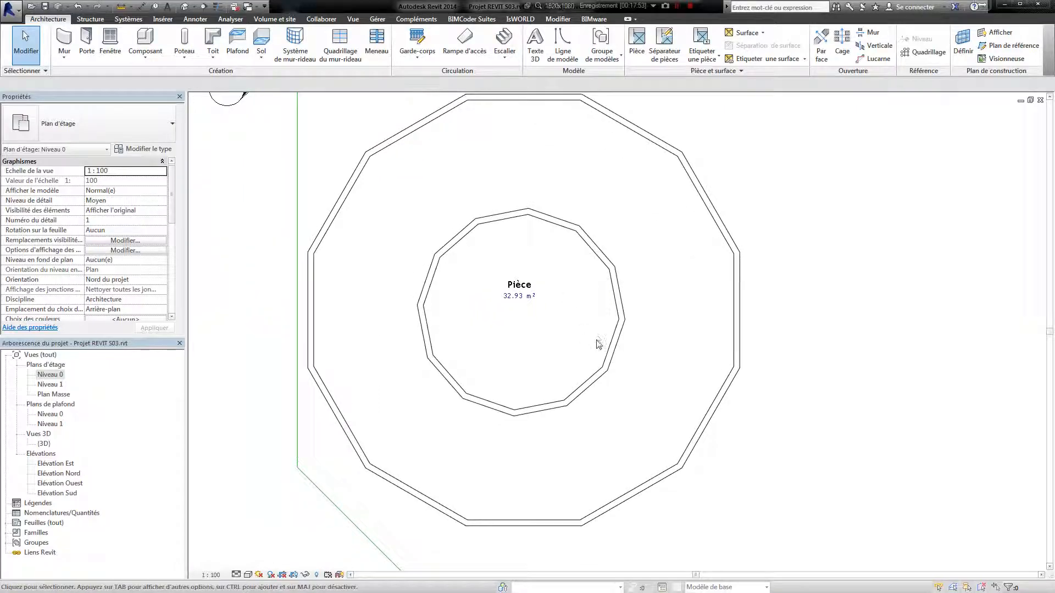
drag(631, 424, 573, 377)
click(665, 341)
drag(417, 185, 633, 451)
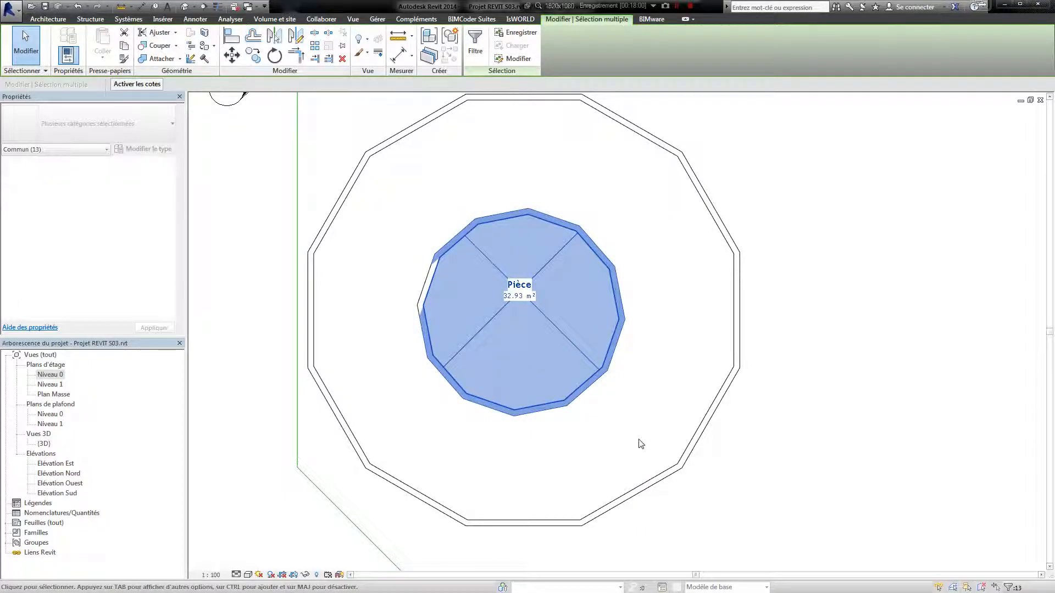
key(Delete)
drag(389, 228, 478, 328)
key(Delete)
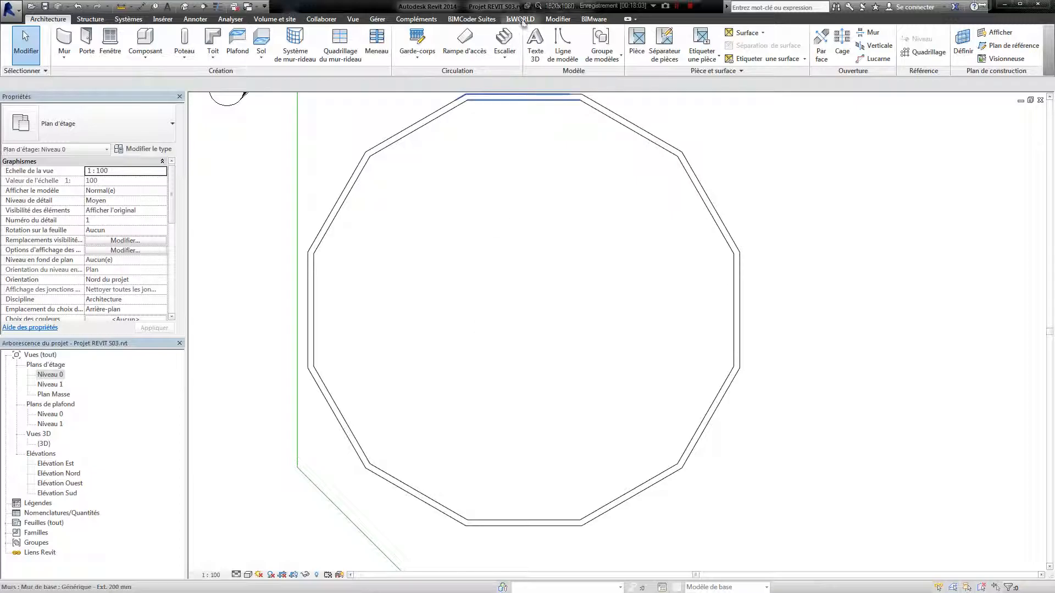
- Place a new room near the centre of the large twelve-sided polygon
click(640, 41)
click(504, 286)
click(22, 31)
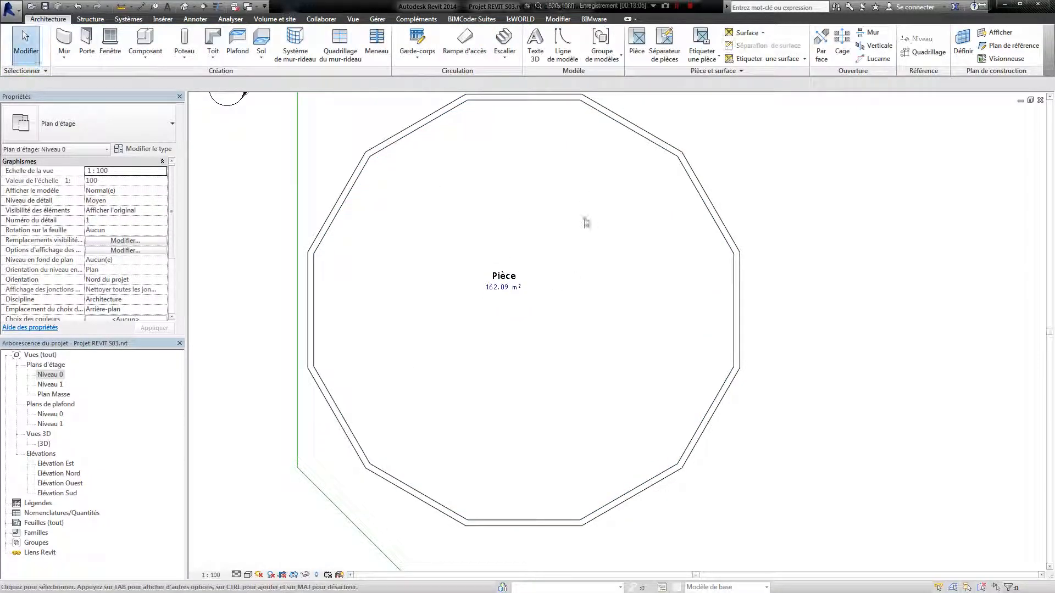
- Draw an inner 12-sided circumscribed polygon of Générique - Ext. 200 mm walls around the room's tag, enclosing about 51 m²
click(64, 39)
click(507, 33)
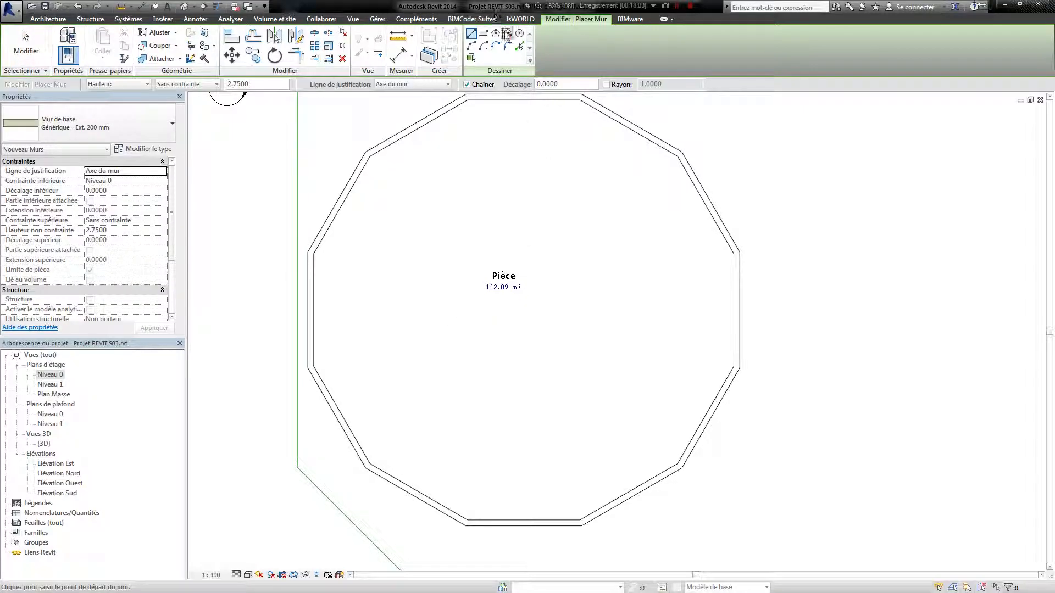
click(517, 312)
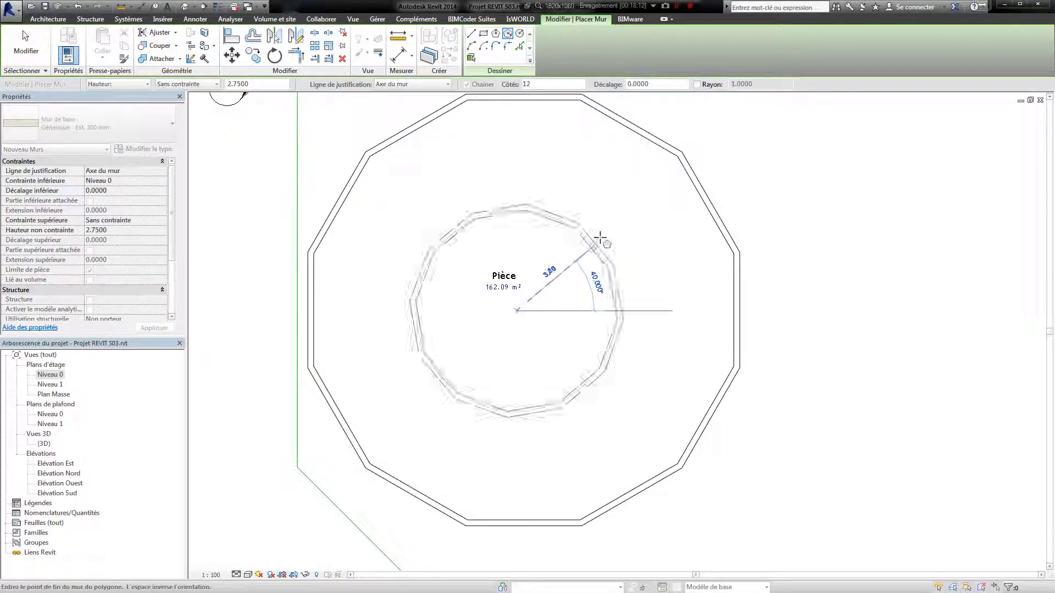
click(606, 231)
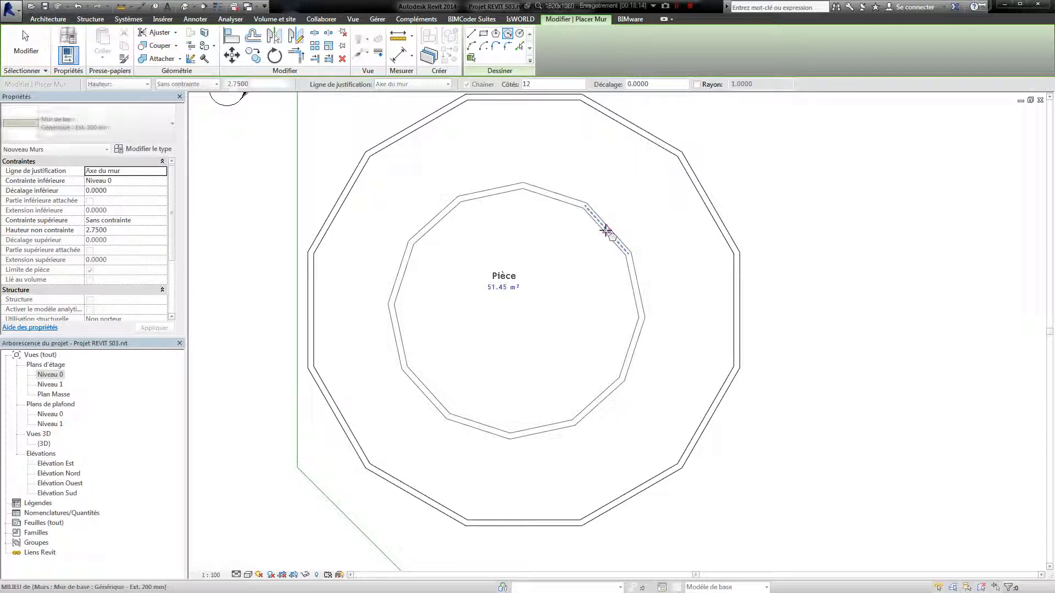
key(Escape)
key(Escape)
- Delete all the walls of the large outer polygon, leaving the smaller polygon and its room in place
middle_drag(618, 173, 655, 208)
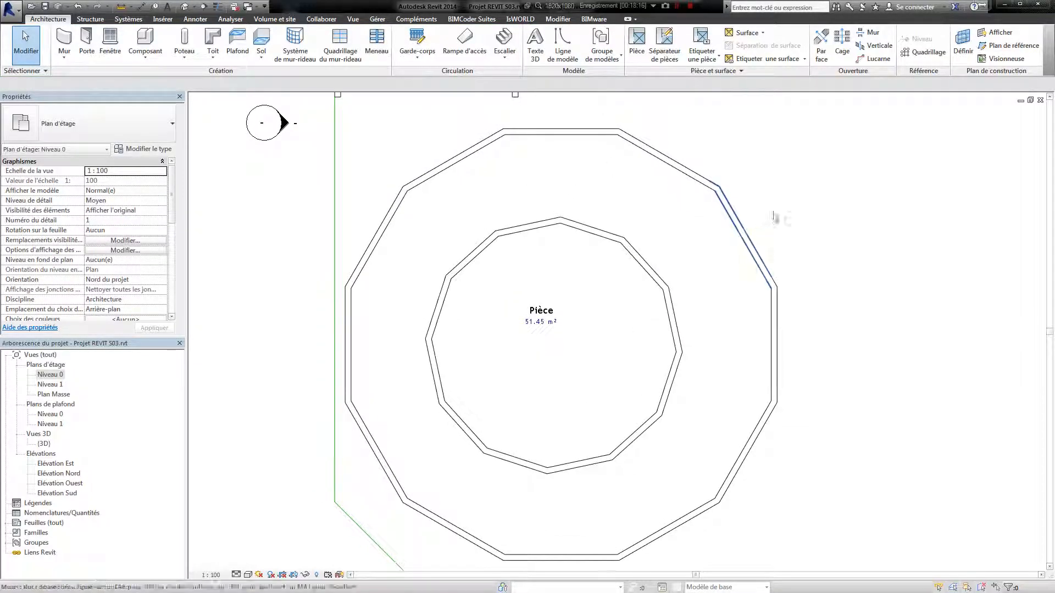
drag(866, 230, 675, 147)
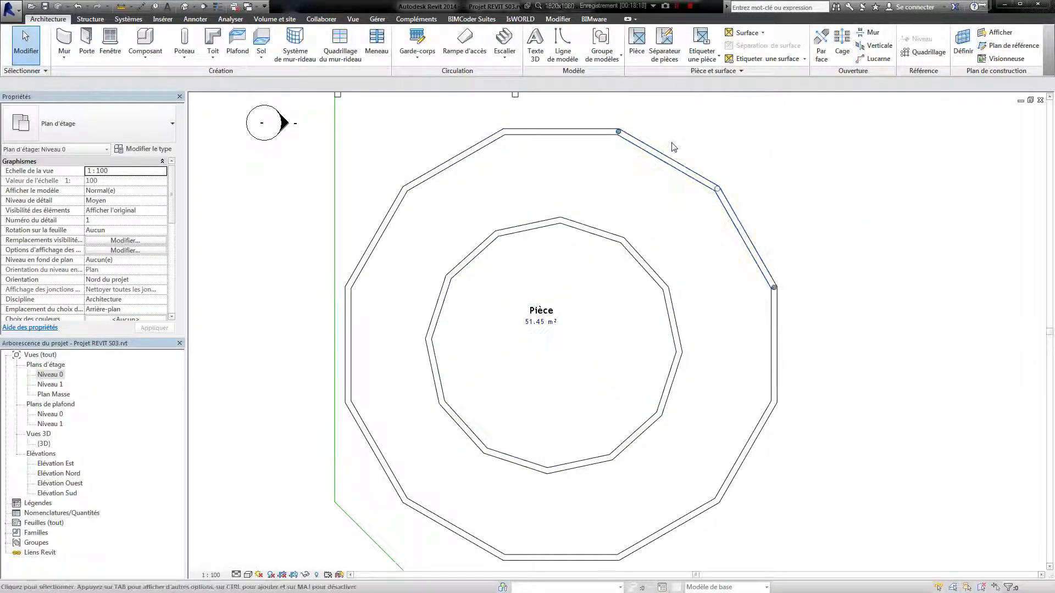
key(Delete)
drag(718, 220, 829, 440)
key(Delete)
middle_drag(808, 554, 897, 371)
drag(884, 434, 814, 198)
key(Delete)
drag(757, 372, 498, 283)
key(Delete)
key(Delete)
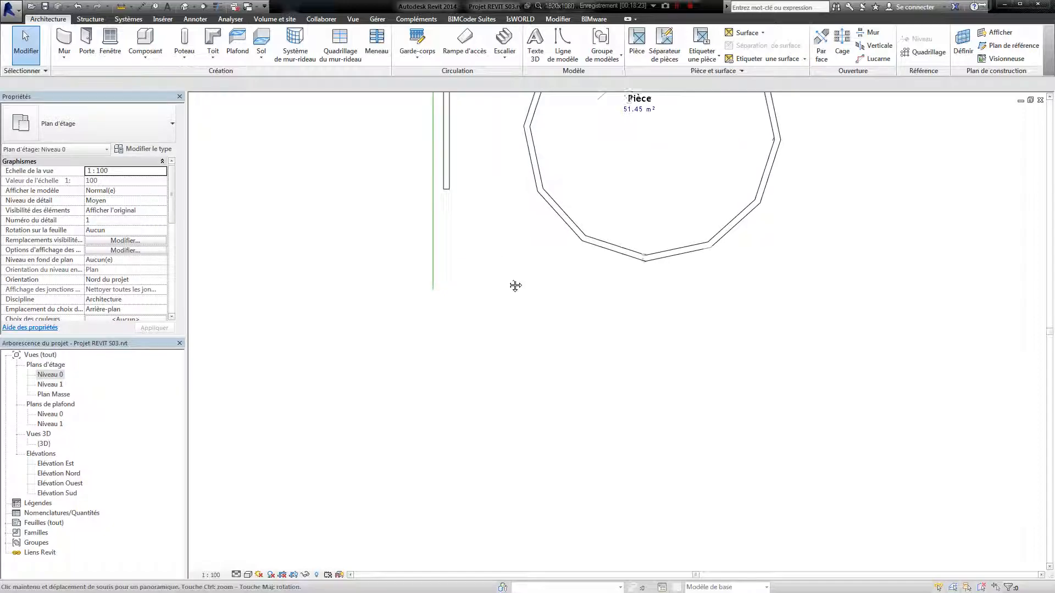
middle_drag(513, 285, 549, 370)
drag(504, 265, 483, 220)
key(Delete)
drag(626, 175, 483, 213)
key(Delete)
middle_drag(580, 174, 545, 263)
drag(603, 179, 560, 122)
key(Delete)
- Draw a diagonal model line joining the lower end of the vertical green boundary to the start of the horizontal one
middle_drag(563, 168, 644, 39)
scroll(532, 362, down, 2)
middle_drag(683, 364, 571, 152)
middle_drag(577, 273, 576, 326)
click(562, 44)
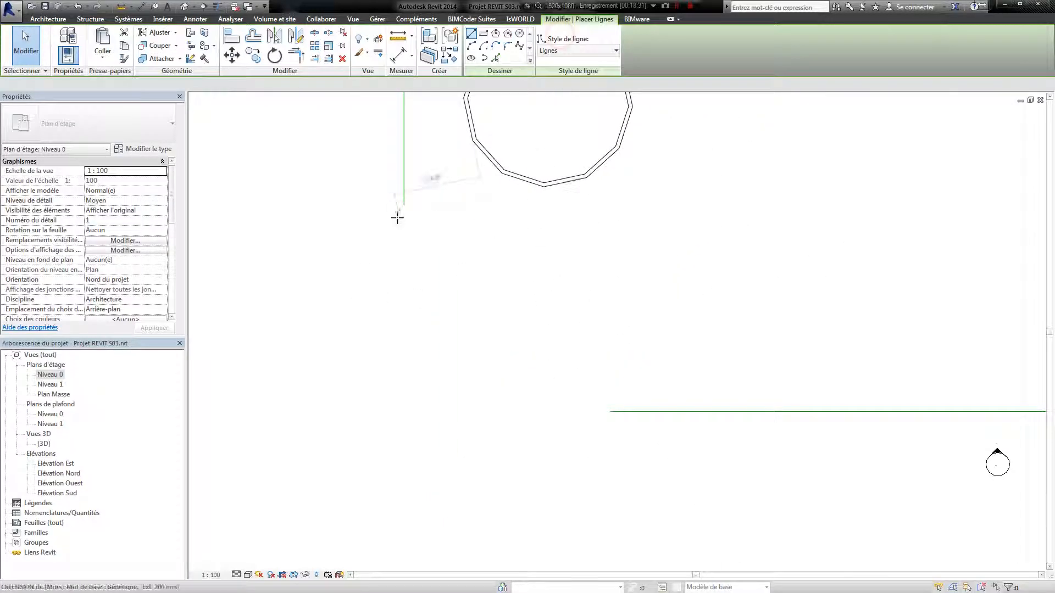
click(403, 205)
click(609, 411)
key(Escape)
key(Escape)
middle_drag(693, 309, 611, 525)
scroll(631, 377, down, 1)
middle_drag(669, 358, 651, 434)
middle_drag(614, 305, 658, 295)
scroll(586, 251, up, 2)
middle_drag(550, 284, 591, 243)
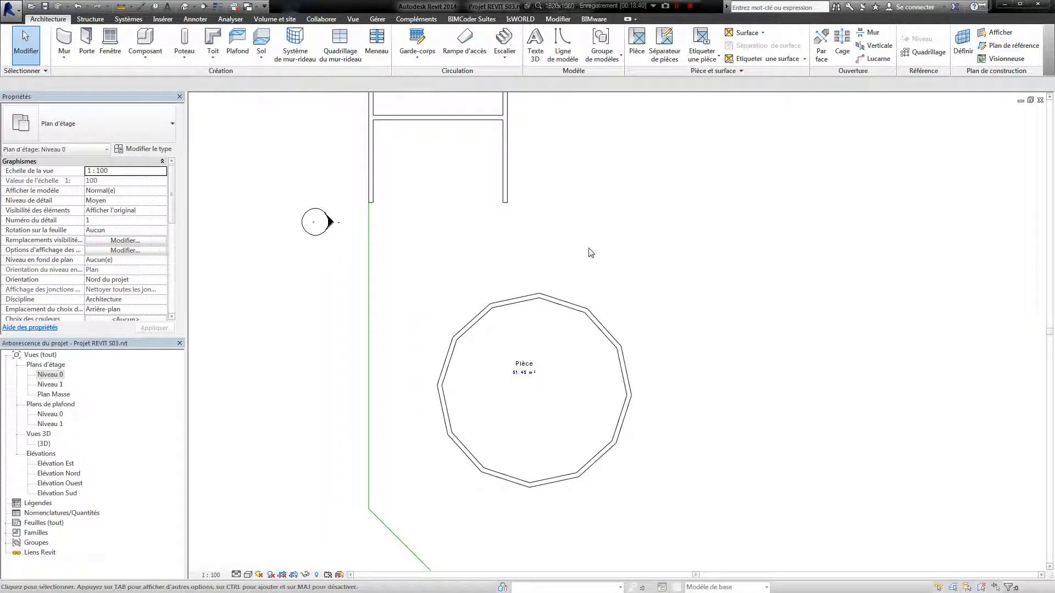